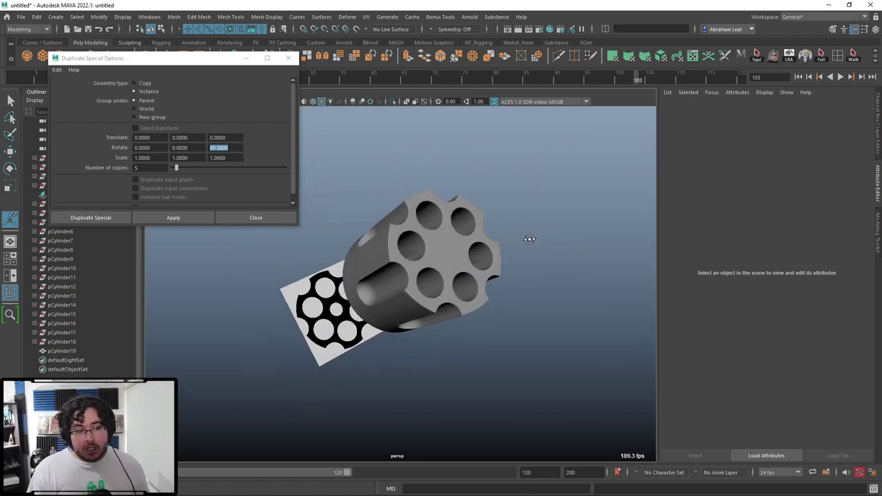
# Hide the finished revolver cylinder mesh and show the reference image enlarged in the front view
pyautogui.click(432, 235)
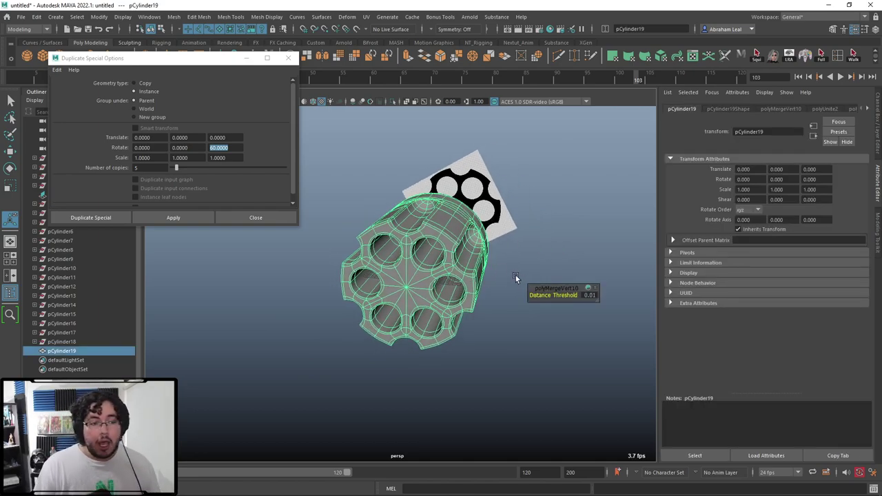
pyautogui.press('h')
pyautogui.press('space')
pyautogui.moveTo(492, 300); pyautogui.dragTo(495, 320)
pyautogui.scroll(6, 494, 318)
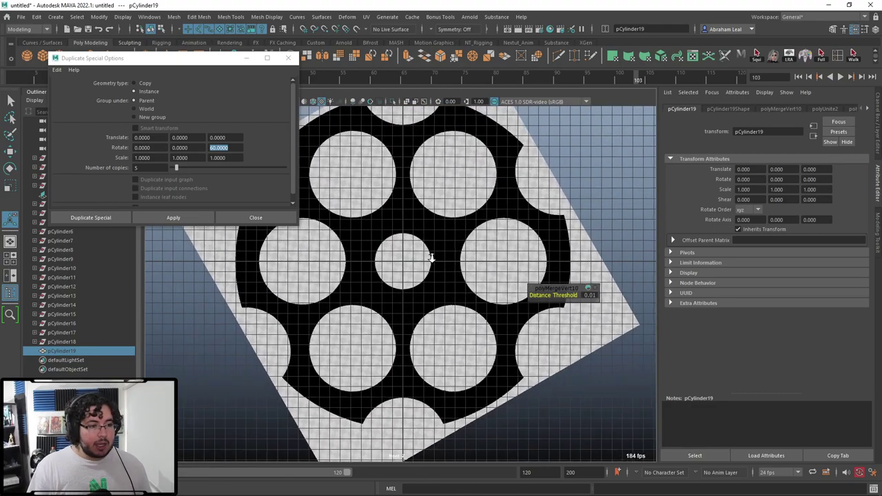
# Switch to ZBrush, hide LightBox and set See-through to 15 so the reference image shows behind the canvas
pyautogui.hotkey('alt', 'Tab')
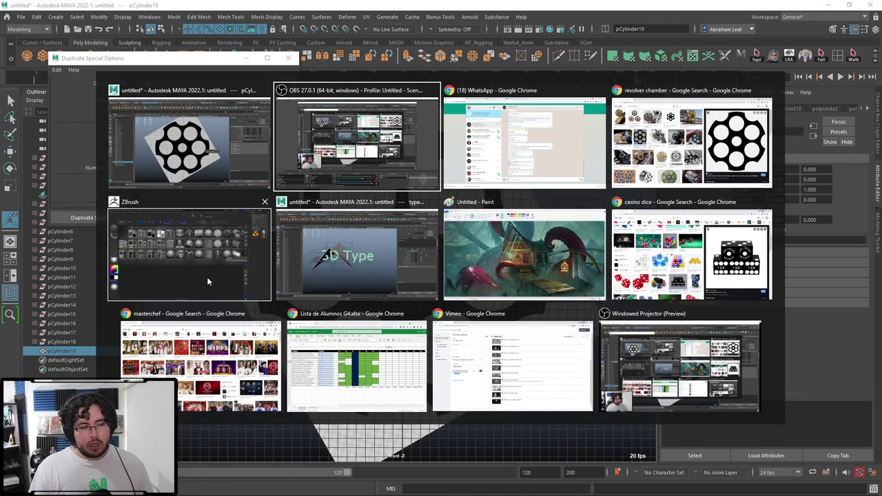
pyautogui.click(208, 279)
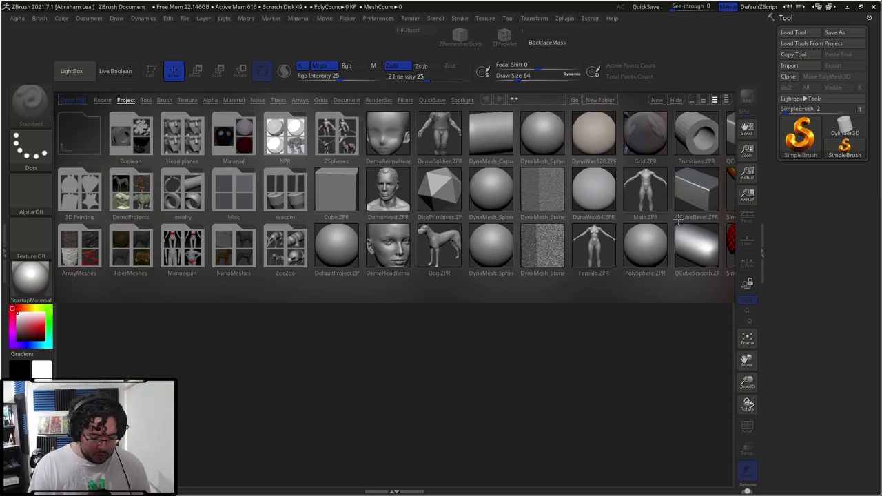
pyautogui.press(',')
pyautogui.moveTo(674, 11)
pyautogui.mouseDown()
pyautogui.moveTo(689, 12)
pyautogui.moveTo(680, 12)
pyautogui.mouseUp()
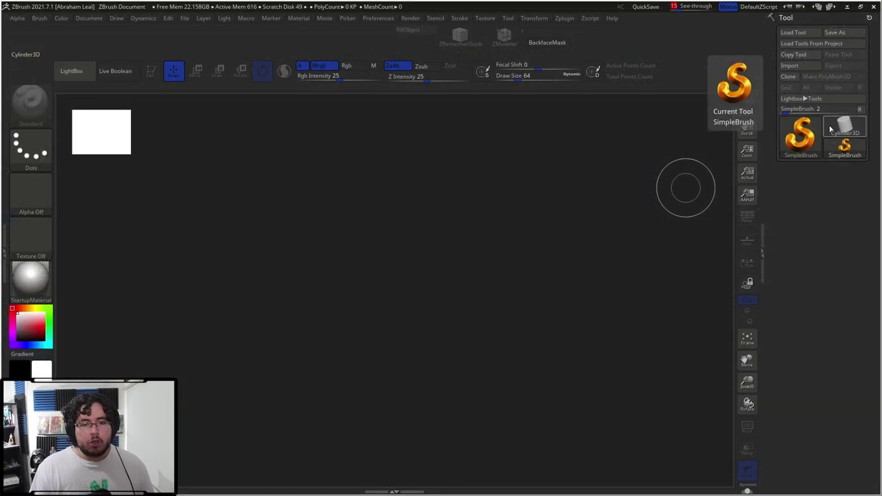
# Convert the Cylinder3D primitive to a PolyMesh3D, draw it on the canvas and enter Edit mode
pyautogui.click(845, 127)
pyautogui.click(816, 76)
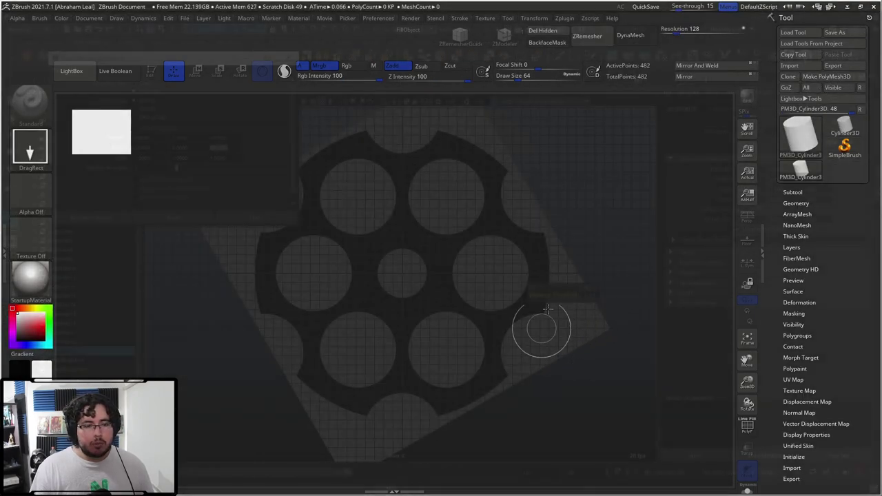
pyautogui.moveTo(399, 265)
pyautogui.mouseDown()
pyautogui.moveTo(419, 355)
pyautogui.moveTo(409, 386)
pyautogui.mouseUp()
pyautogui.press('t')
pyautogui.press('e')
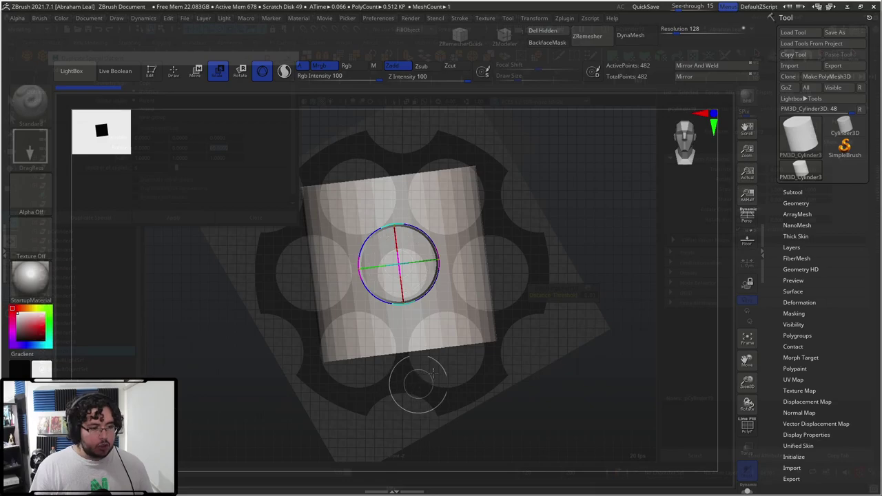
pyautogui.press('t')
# Turn the cylinder end-on, fit it over the outer circle of the reference image and bring up the transform gizmo
pyautogui.moveTo(541, 235)
pyautogui.mouseDown()
pyautogui.moveTo(549, 257)
pyautogui.moveTo(545, 232)
pyautogui.moveTo(542, 326)
pyautogui.mouseUp()
pyautogui.keyDown('alt'); pyautogui.moveTo(558, 265); pyautogui.dragTo(574, 294); pyautogui.keyUp('alt')
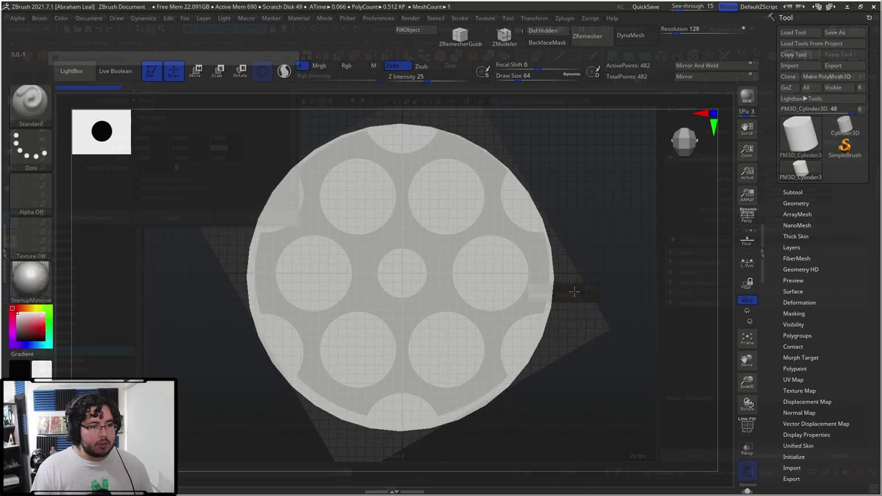
pyautogui.press('p')
pyautogui.press('w')
pyautogui.moveTo(458, 282); pyautogui.dragTo(494, 280)
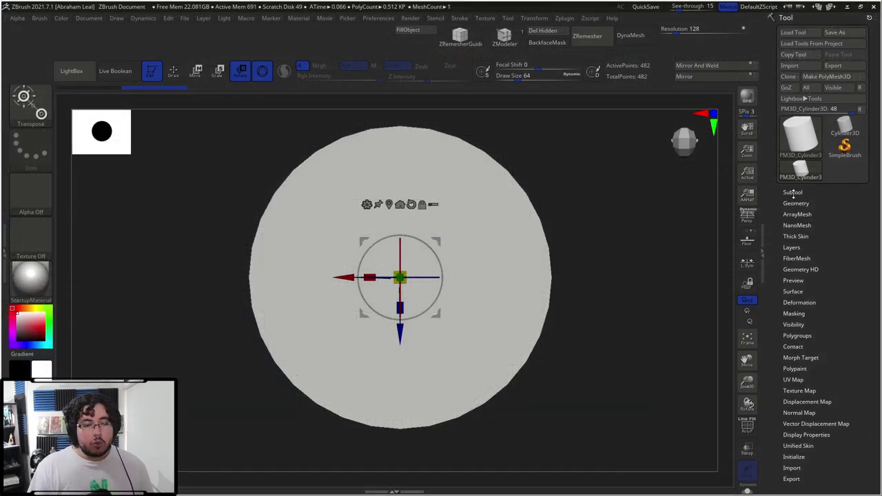
# Append PM3D_Cylinder3D as a second subtool and make the appended cylinder active
pyautogui.click(793, 193)
pyautogui.click(838, 380)
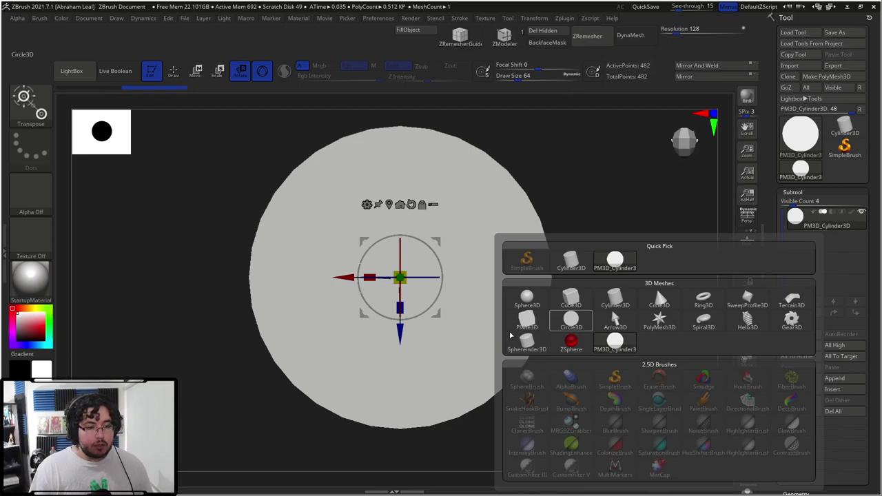
pyautogui.click(615, 341)
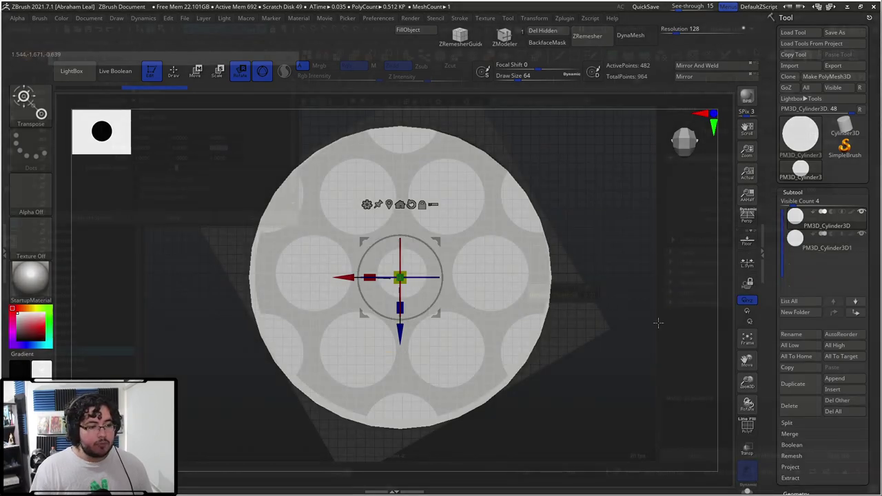
pyautogui.click(796, 240)
# Set See-through to 0 and lengthen the appended cylinder so it protrudes from both ends of the main cylinder
pyautogui.rightClick(599, 302)
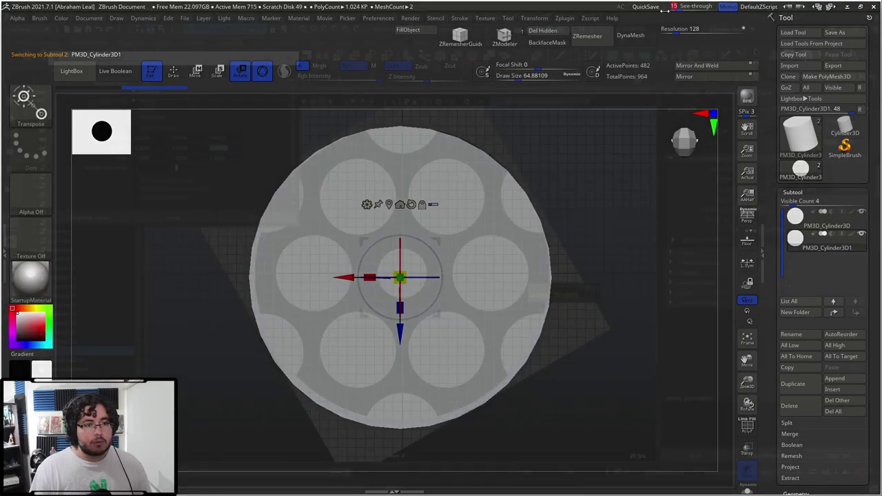
pyautogui.moveTo(674, 7); pyautogui.dragTo(666, 8)
pyautogui.moveTo(617, 255); pyautogui.dragTo(531, 253)
pyautogui.moveTo(370, 278); pyautogui.dragTo(235, 285)
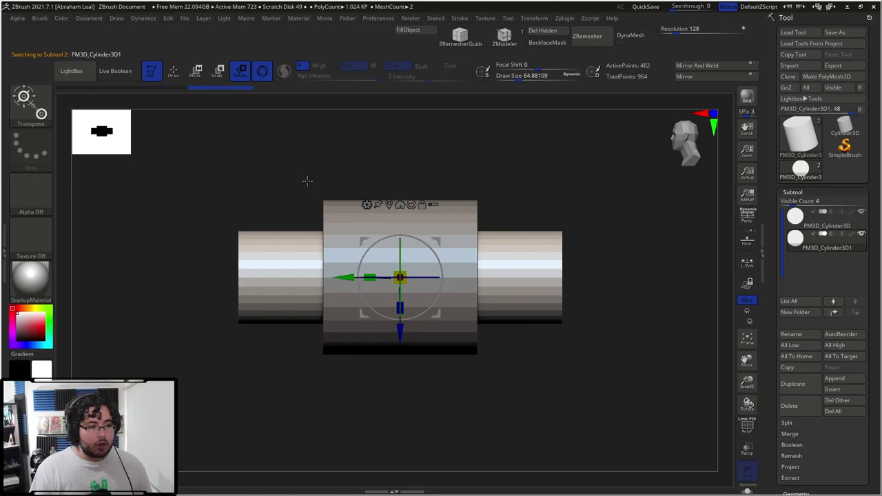
pyautogui.keyDown('shift'); pyautogui.moveTo(304, 176); pyautogui.dragTo(358, 181); pyautogui.keyUp('shift')
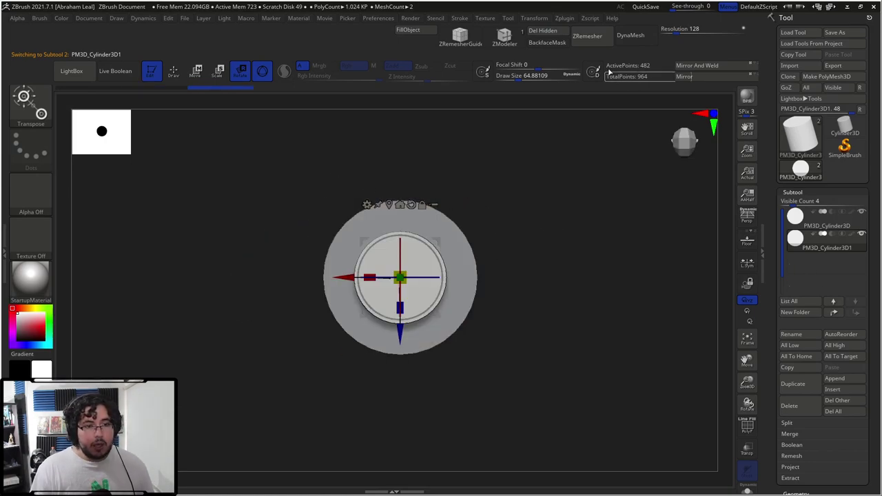
# Set See-through to 34, shrink the inner cylinder, move it up to chamber height and stretch it further along its length
pyautogui.moveTo(675, 7); pyautogui.dragTo(689, 7)
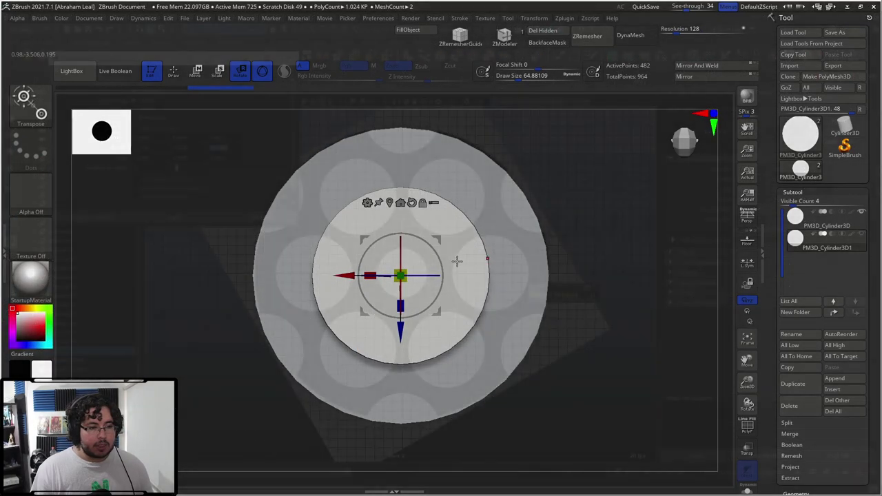
pyautogui.press('w')
pyautogui.press('r')
pyautogui.moveTo(401, 275); pyautogui.dragTo(20, 314)
pyautogui.press('w')
pyautogui.moveTo(404, 329); pyautogui.dragTo(404, 256)
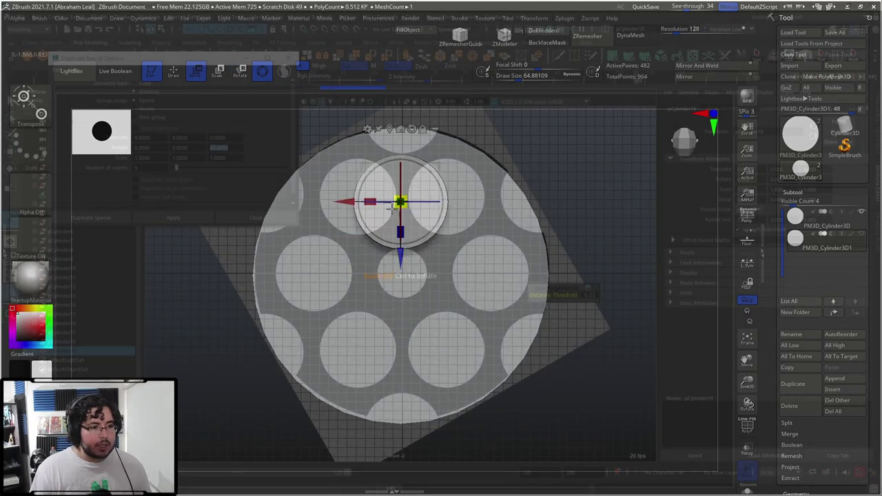
pyautogui.moveTo(402, 261); pyautogui.dragTo(402, 254)
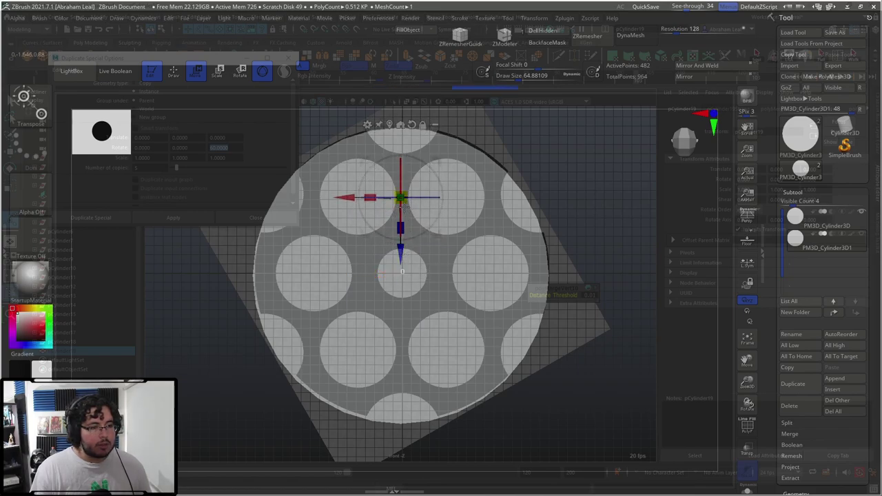
pyautogui.keyDown('shift'); pyautogui.moveTo(604, 216); pyautogui.dragTo(496, 215); pyautogui.keyUp('shift')
pyautogui.moveTo(370, 199); pyautogui.dragTo(224, 214)
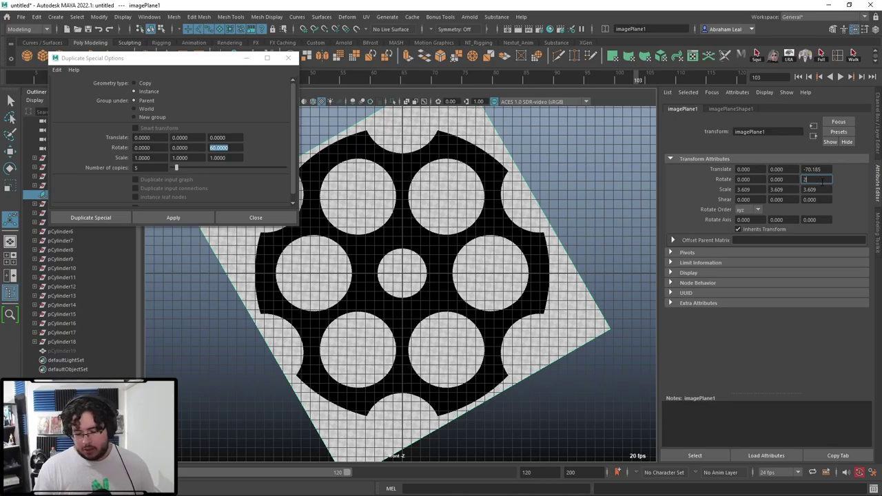
# Switch to Maya and set the reference image plane's Z rotation to 0
pyautogui.write('2')
pyautogui.press('Return')
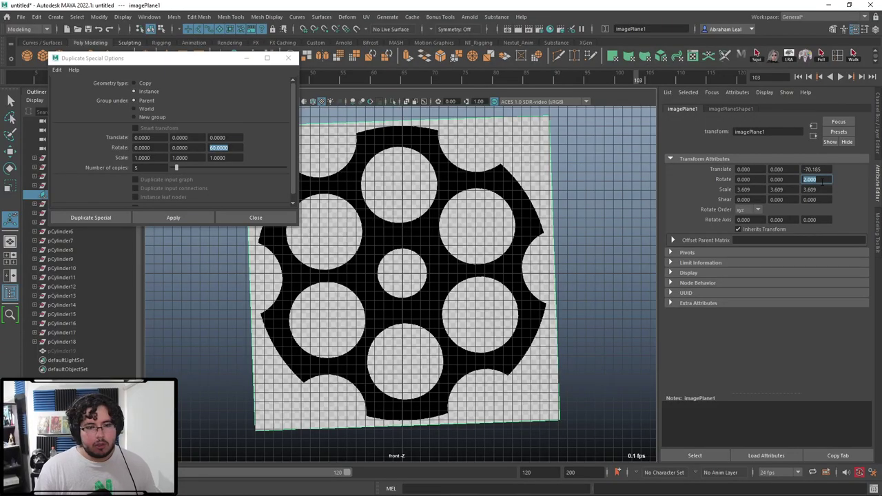
pyautogui.write('0')
pyautogui.press('Return')
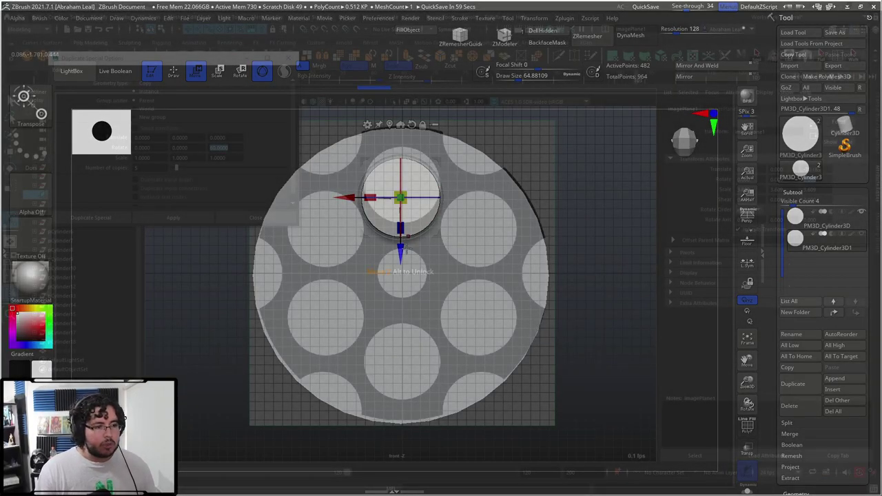
# Back in ZBrush, move the small cylinder onto the uppermost chamber hole of the reference and scale it to match
pyautogui.moveTo(406, 247); pyautogui.dragTo(405, 232)
pyautogui.press('r')
pyautogui.moveTo(403, 185); pyautogui.dragTo(401, 184)
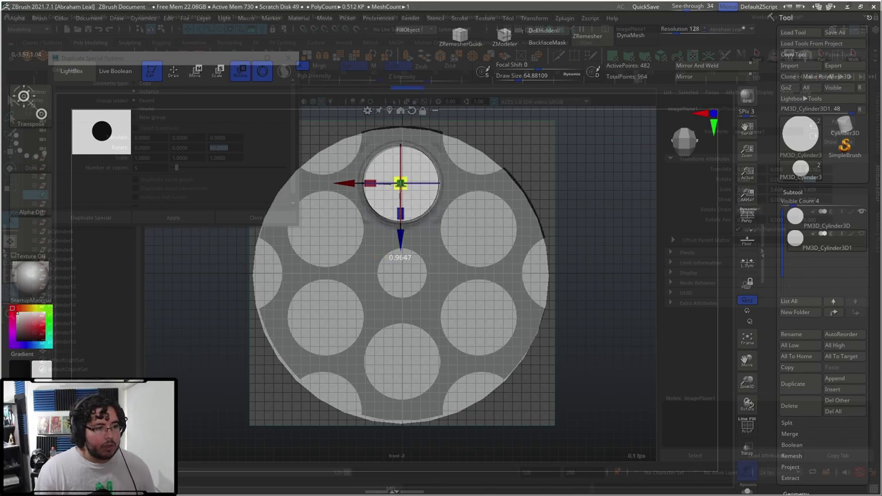
pyautogui.press('w')
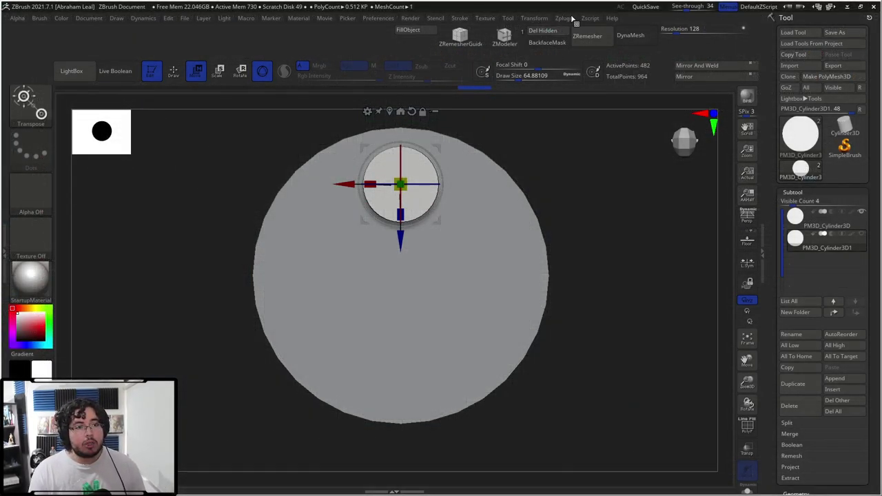
# Mirror the small cylinder with SubTool Master across the Y axis, merging the result into one SubTool
pyautogui.click(573, 19)
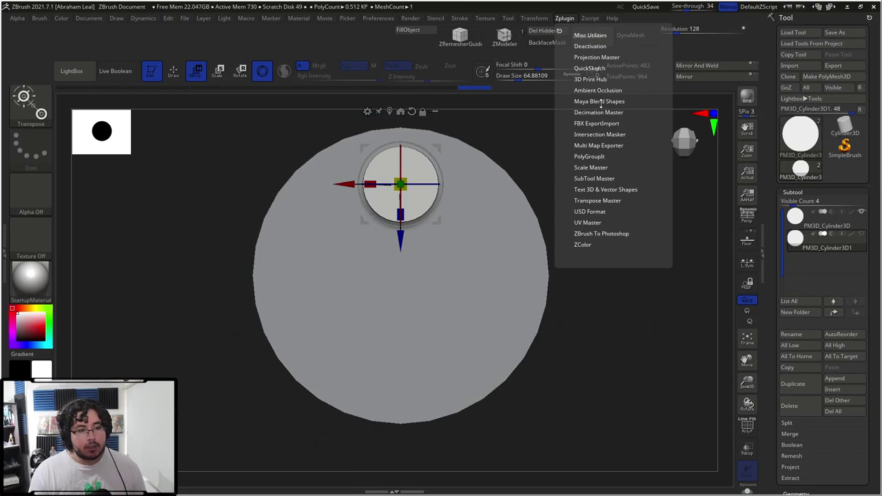
pyautogui.click(589, 178)
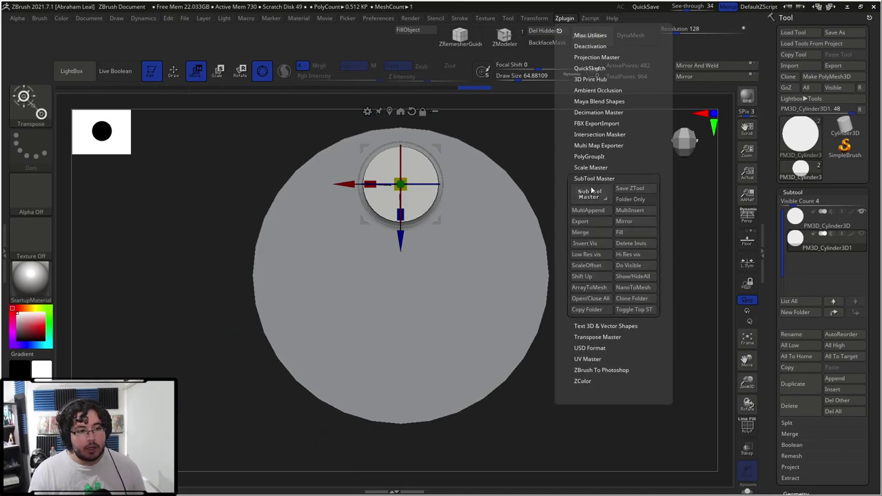
pyautogui.click(635, 222)
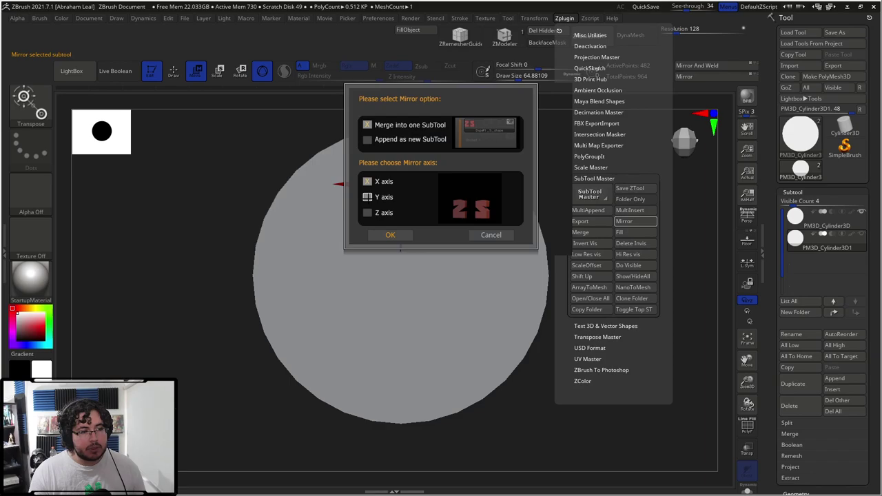
pyautogui.click(390, 235)
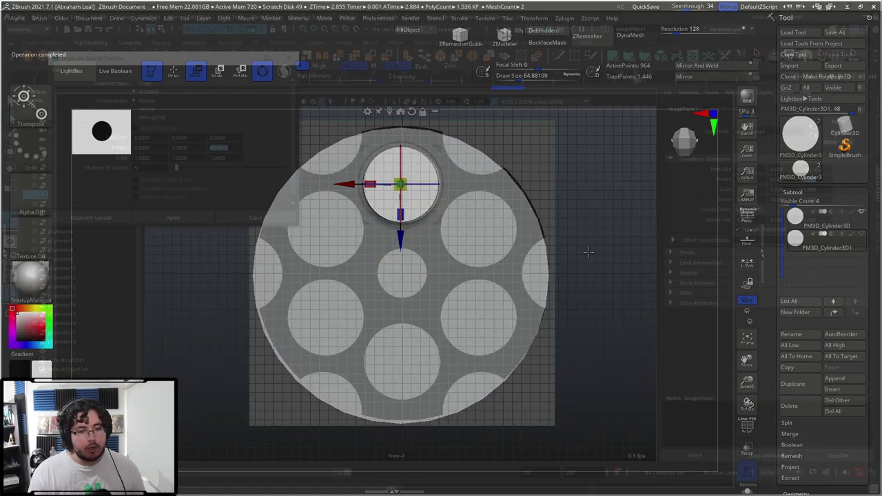
pyautogui.keyDown('alt'); pyautogui.moveTo(610, 218); pyautogui.dragTo(573, 338); pyautogui.keyUp('alt')
pyautogui.keyDown('alt'); pyautogui.moveTo(566, 227); pyautogui.dragTo(610, 332); pyautogui.keyUp('alt')
pyautogui.hotkey('ctrl', 'z')
pyautogui.hotkey('ctrl', 'shift', 'z')
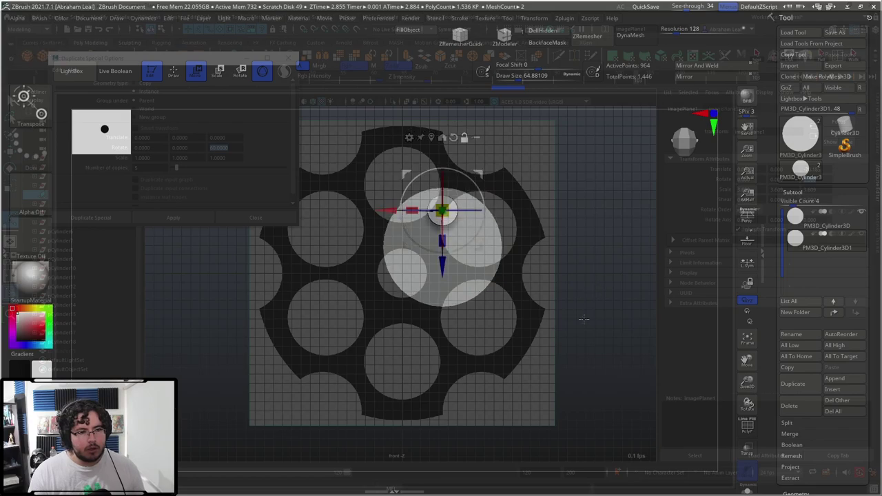
pyautogui.hotkey('ctrl', 'z')
pyautogui.hotkey('ctrl', 'z')
pyautogui.keyDown('alt'); pyautogui.moveTo(545, 116); pyautogui.dragTo(619, 353); pyautogui.keyUp('alt')
pyautogui.keyDown('alt'); pyautogui.moveTo(608, 423); pyautogui.dragTo(609, 441); pyautogui.keyUp('alt')
pyautogui.keyDown('alt'); pyautogui.moveTo(609, 441); pyautogui.dragTo(564, 366); pyautogui.keyUp('alt')
# Set See-through to 0 and mirror the small cylinder with SubTool Master across the Z axis, merged into one SubTool
pyautogui.click(675, 6)
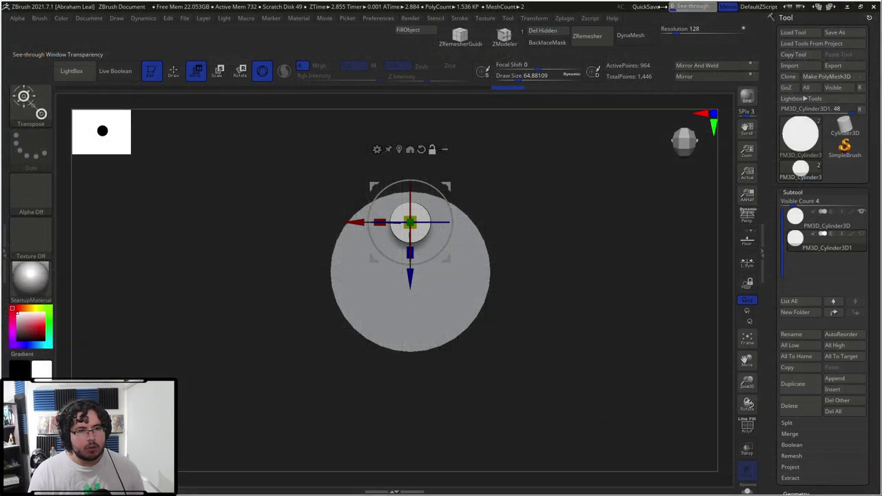
pyautogui.hotkey('ctrl', 'z')
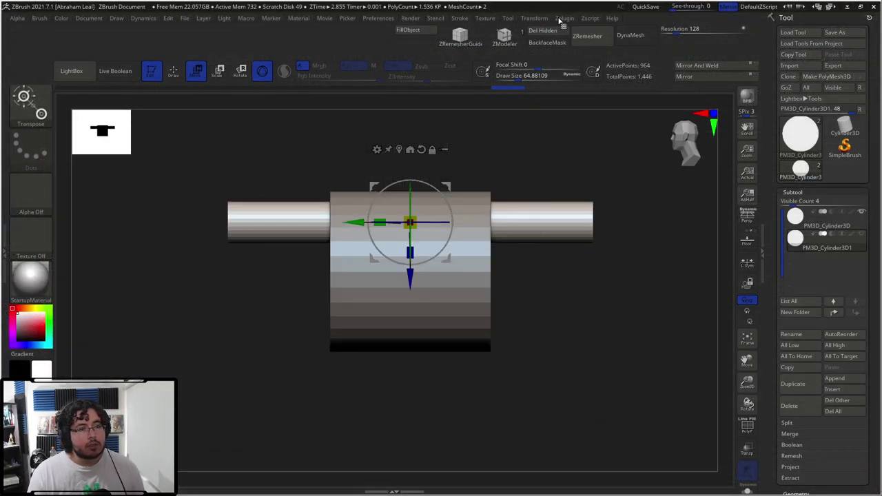
pyautogui.click(563, 18)
pyautogui.click(634, 221)
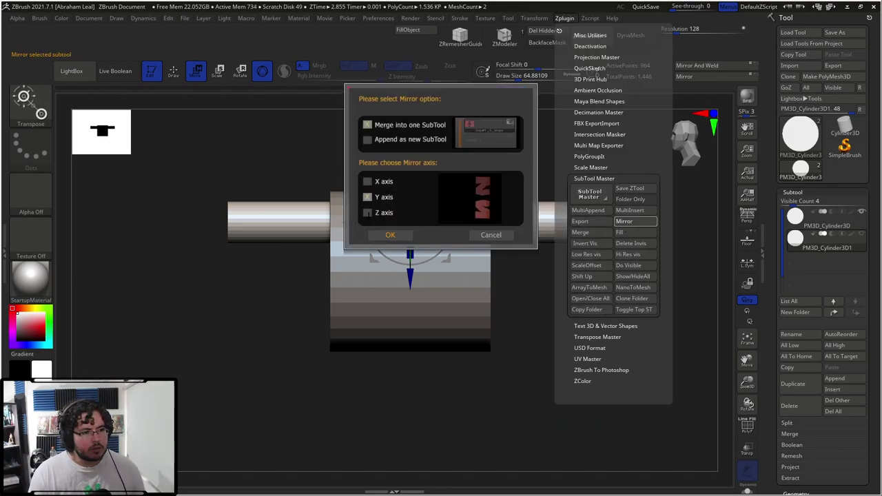
pyautogui.click(367, 212)
pyautogui.click(396, 235)
pyautogui.moveTo(291, 269); pyautogui.dragTo(455, 285)
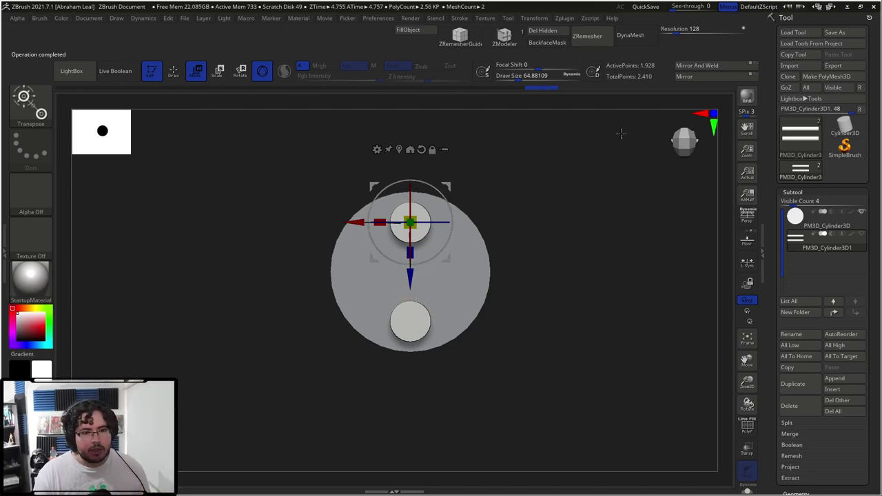
# Duplicate the mirrored cylinder pair, center the gizmo between the two cylinders and rotate the copy about 60 degrees
pyautogui.click(791, 384)
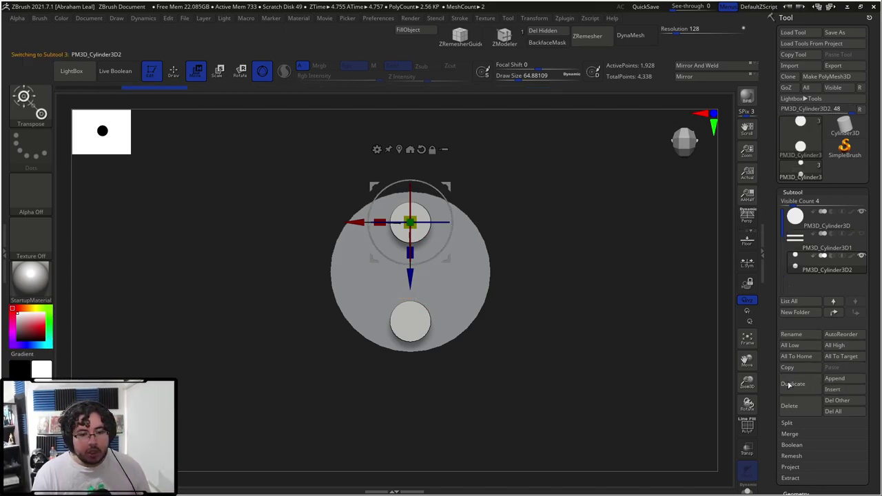
pyautogui.press('e')
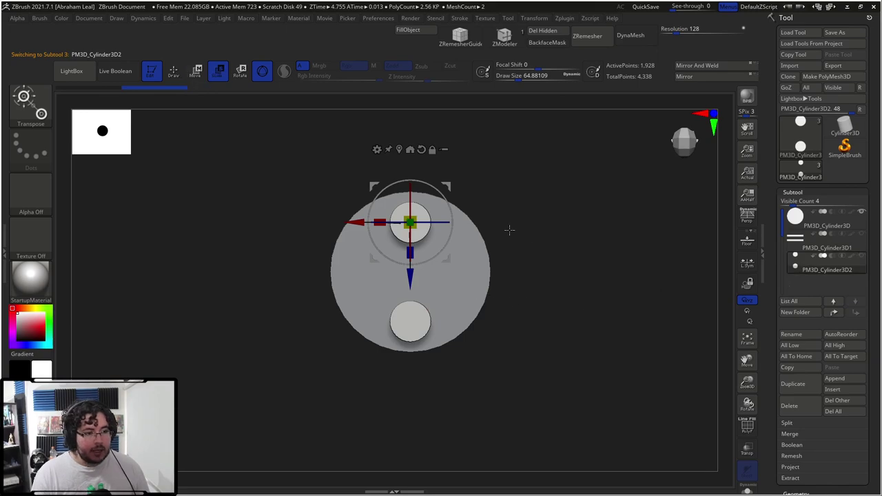
pyautogui.click(397, 149)
pyautogui.moveTo(443, 250); pyautogui.dragTo(416, 238)
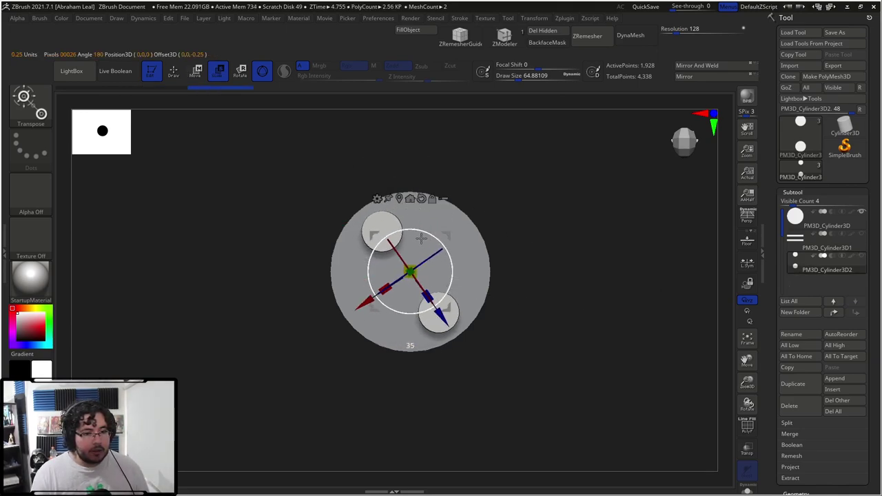
pyautogui.hotkey('ctrl', 'z')
pyautogui.moveTo(440, 260); pyautogui.dragTo(408, 241)
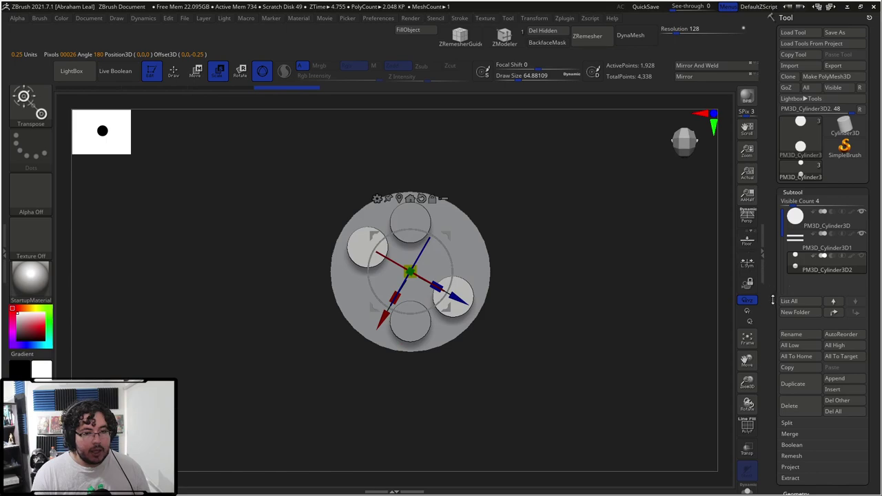
# Duplicate the rotated cylinder pair and rotate the copy onto the two remaining chamber positions, completing the ring of six
pyautogui.click(795, 390)
pyautogui.moveTo(418, 231); pyautogui.dragTo(375, 230)
pyautogui.hotkey('ctrl', 'z')
pyautogui.click(861, 256)
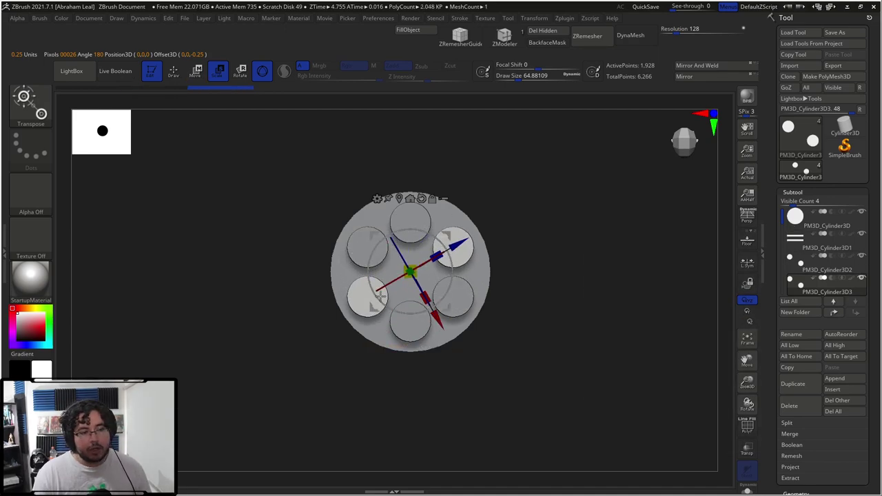
pyautogui.press('q')
pyautogui.moveTo(554, 296)
pyautogui.mouseDown()
pyautogui.moveTo(607, 311)
pyautogui.moveTo(549, 228)
pyautogui.moveTo(600, 292)
pyautogui.moveTo(577, 264)
pyautogui.moveTo(427, 243)
pyautogui.moveTo(567, 347)
pyautogui.moveTo(727, 198)
pyautogui.mouseUp()
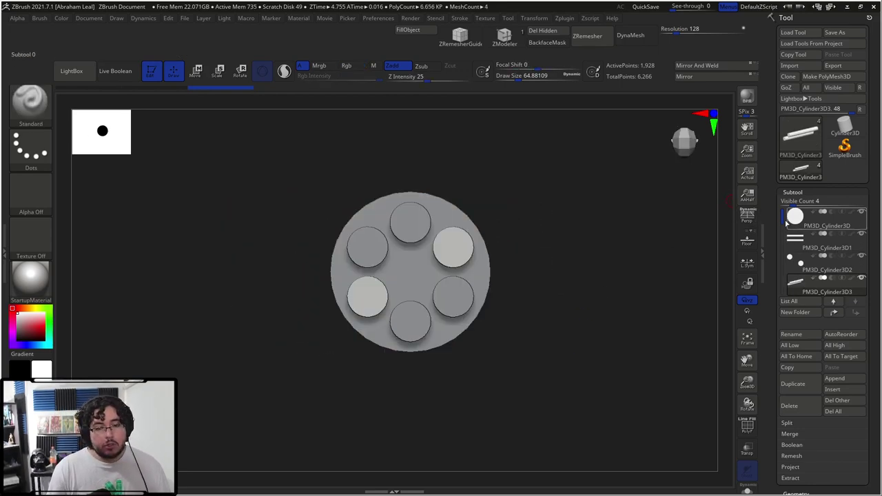
# Turn on Live Boolean for the main cylinder and set all three chamber cylinder pairs to subtraction
pyautogui.click(827, 219)
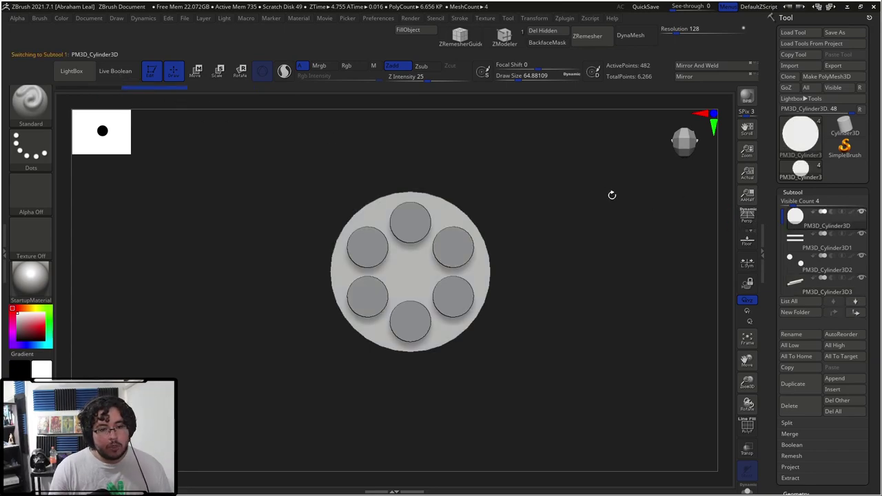
pyautogui.click(116, 74)
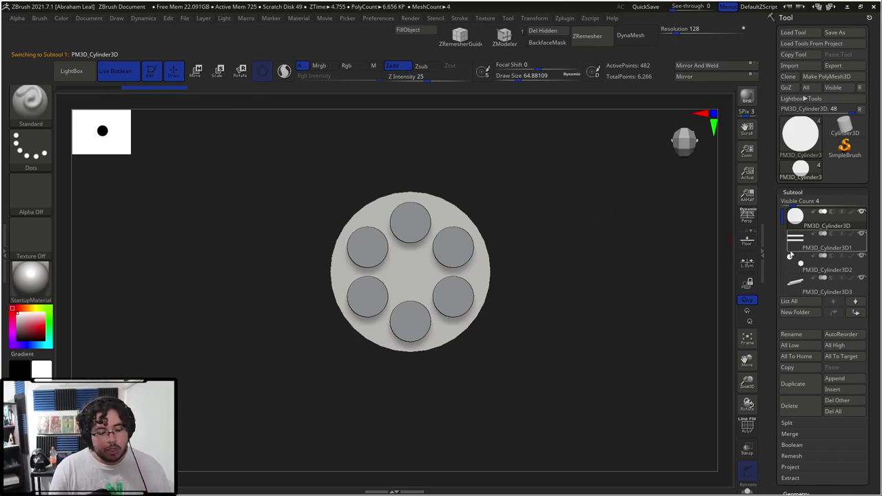
pyautogui.click(834, 255)
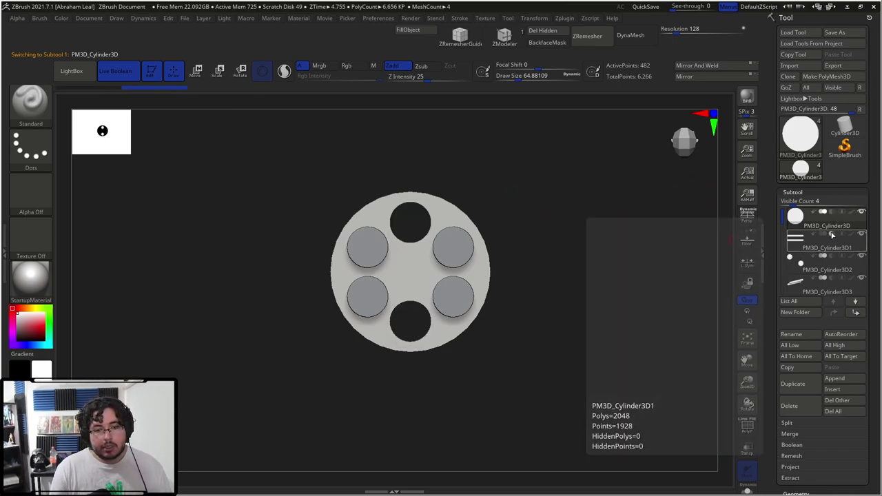
pyautogui.click(833, 255)
pyautogui.click(832, 278)
pyautogui.moveTo(623, 273); pyautogui.dragTo(338, 269)
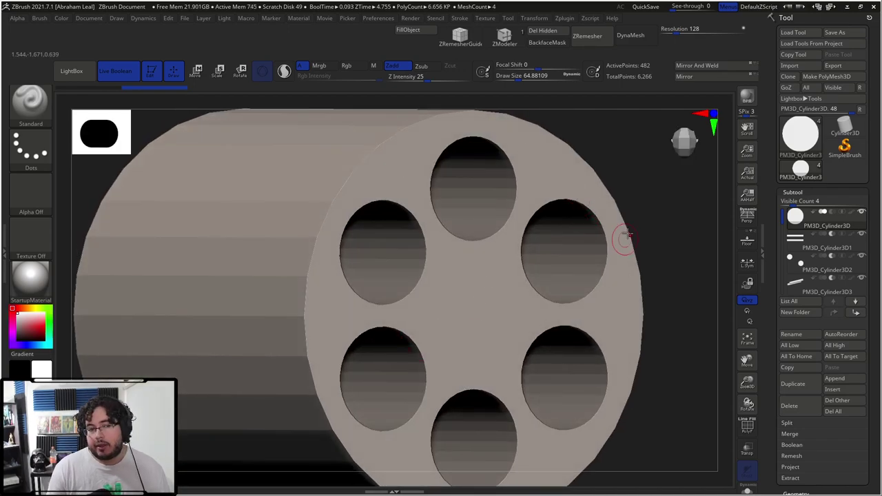
# Examine the drilled cylinder's wireframe, faceted outer surface and chamber holes from several angles
pyautogui.hotkey('shift', 'f')
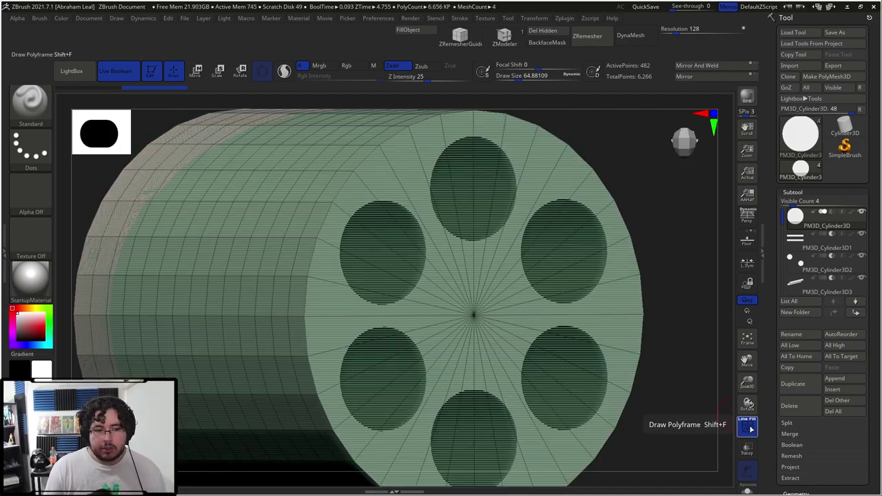
pyautogui.click(744, 432)
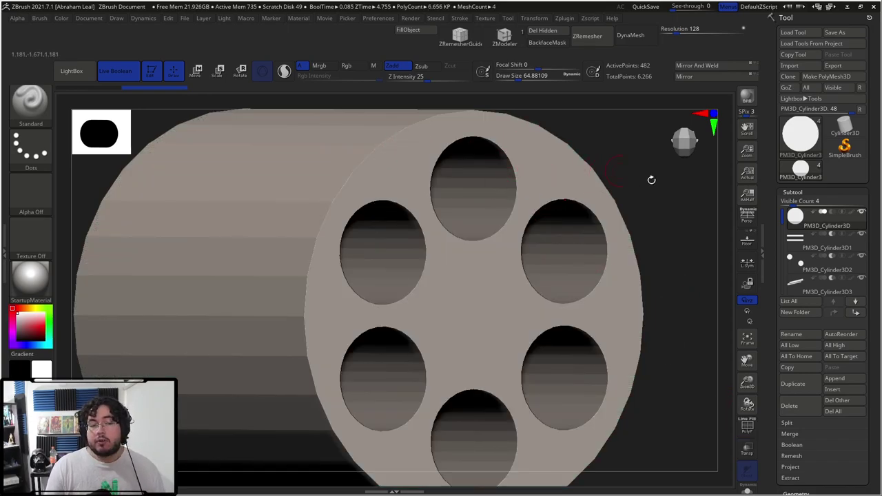
pyautogui.moveTo(685, 216); pyautogui.dragTo(694, 303)
pyautogui.keyDown('alt'); pyautogui.moveTo(654, 216); pyautogui.dragTo(648, 197); pyautogui.keyUp('alt')
pyautogui.moveTo(652, 224); pyautogui.dragTo(327, 235)
pyautogui.moveTo(473, 250)
pyautogui.mouseDown()
pyautogui.moveTo(475, 293)
pyautogui.moveTo(478, 265)
pyautogui.mouseUp()
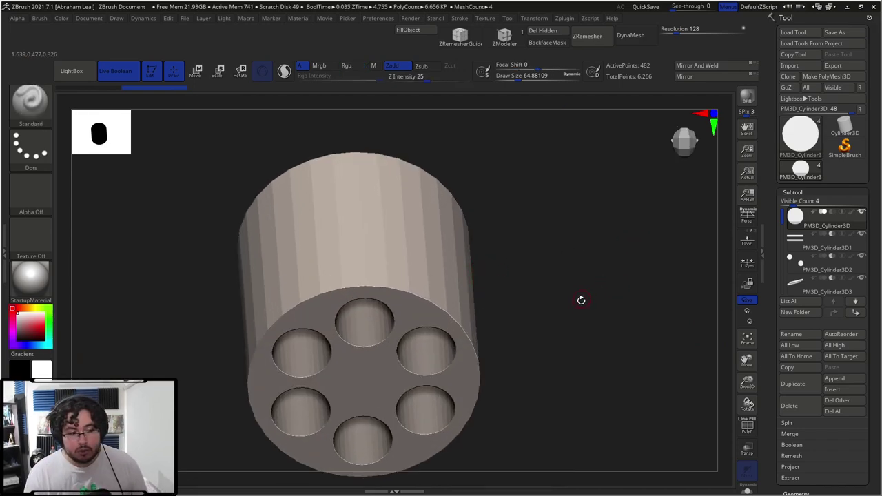
pyautogui.keyDown('shift'); pyautogui.moveTo(581, 297); pyautogui.dragTo(470, 296); pyautogui.keyUp('shift')
pyautogui.moveTo(512, 252); pyautogui.dragTo(412, 363)
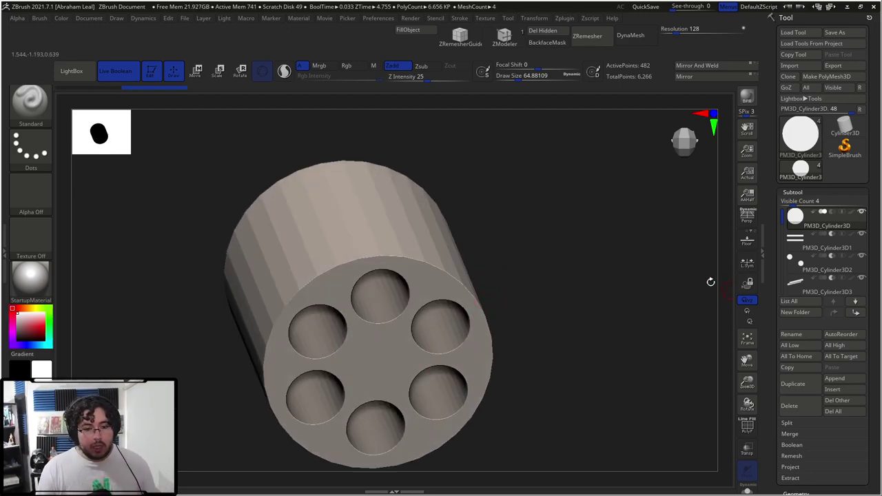
# Try smoothing the main cylinder by activating Dynamic Subdiv
pyautogui.press('d')
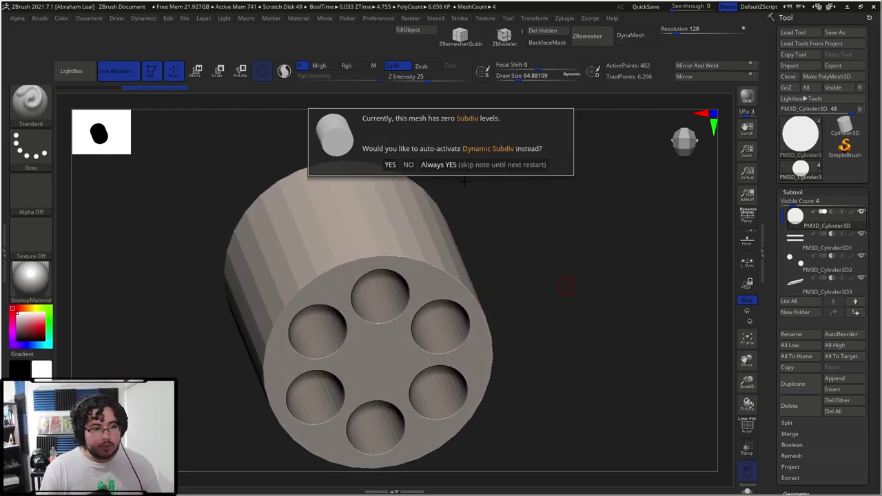
pyautogui.click(391, 165)
pyautogui.moveTo(518, 253); pyautogui.dragTo(539, 249)
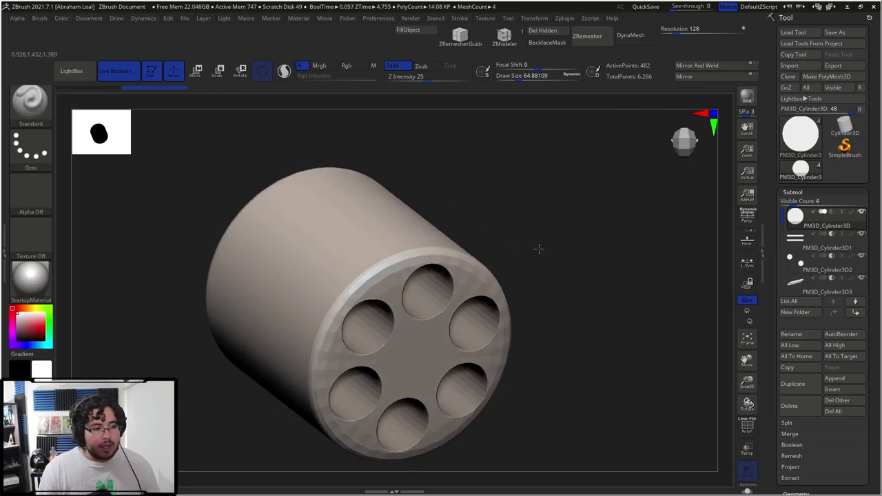
pyautogui.hotkey('ctrl', 'd')
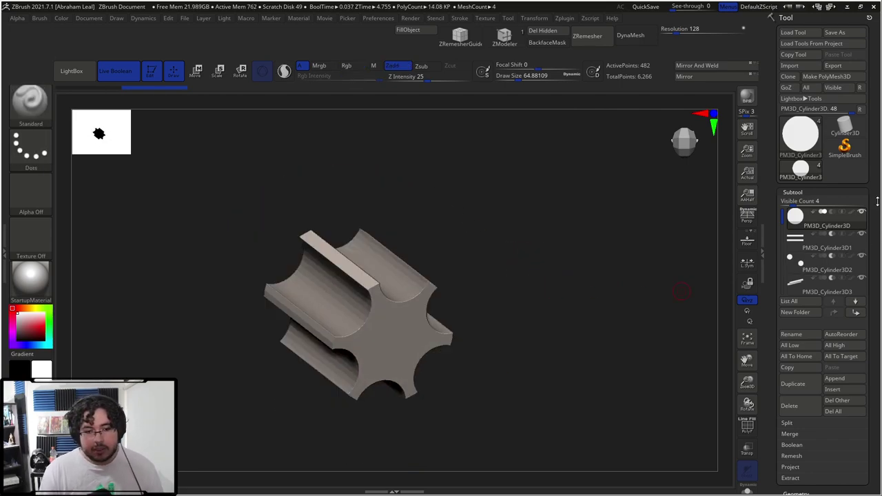
pyautogui.press('ctrl')
pyautogui.press('d')
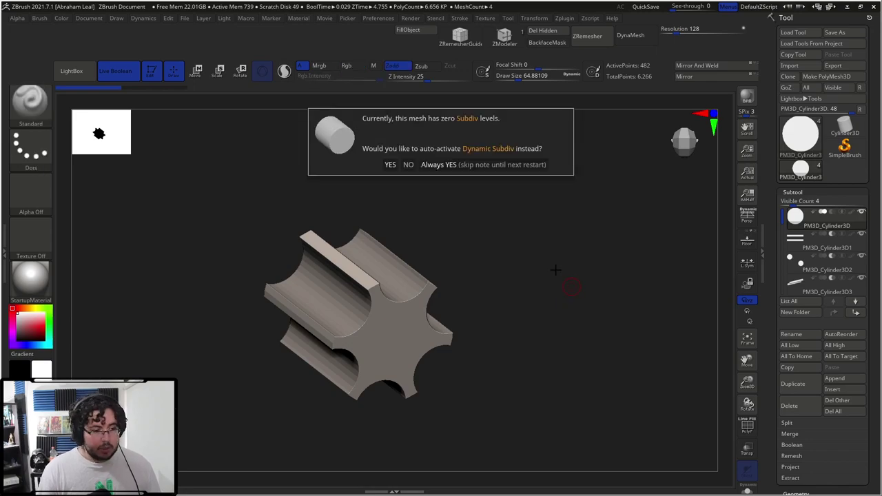
pyautogui.click(417, 164)
# Retry Dynamic Subdiv on the shrunken main cylinder from a front view and switch it off
pyautogui.keyDown('shift'); pyautogui.moveTo(457, 205); pyautogui.dragTo(699, 259); pyautogui.keyUp('shift')
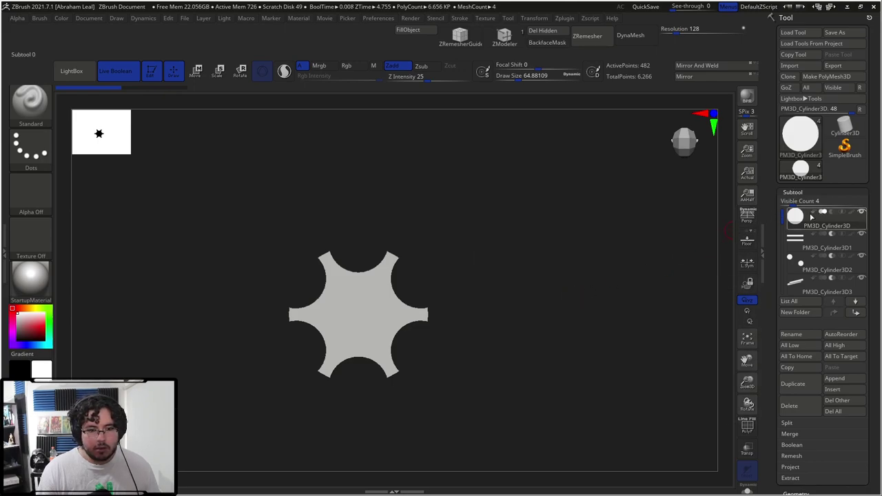
pyautogui.press('d')
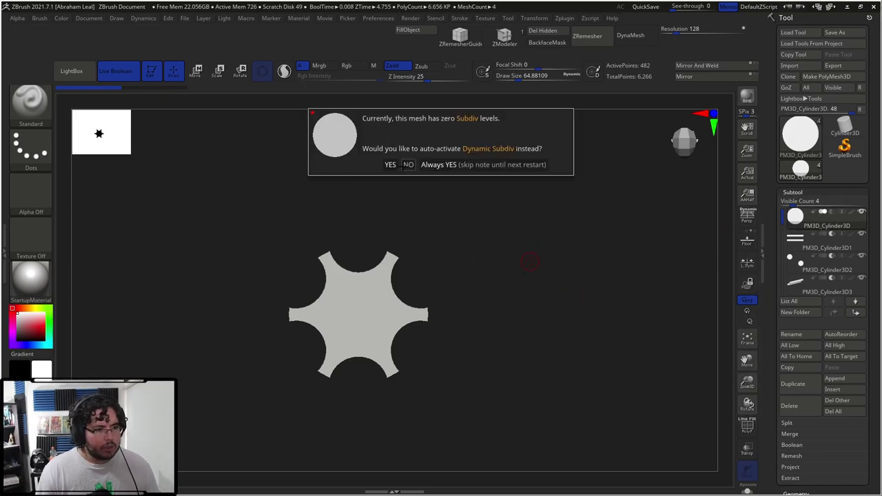
pyautogui.press('Return')
pyautogui.moveTo(470, 259); pyautogui.dragTo(490, 262)
pyautogui.hotkey('shift', 'd')
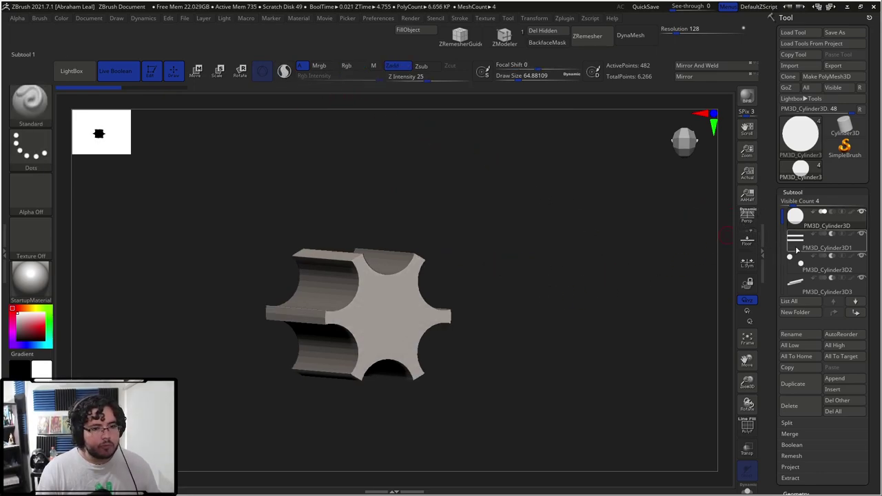
# Delete the shrunken main cylinder subtool, keeping the three chamber cylinder pairs
pyautogui.click(800, 283)
pyautogui.click(812, 221)
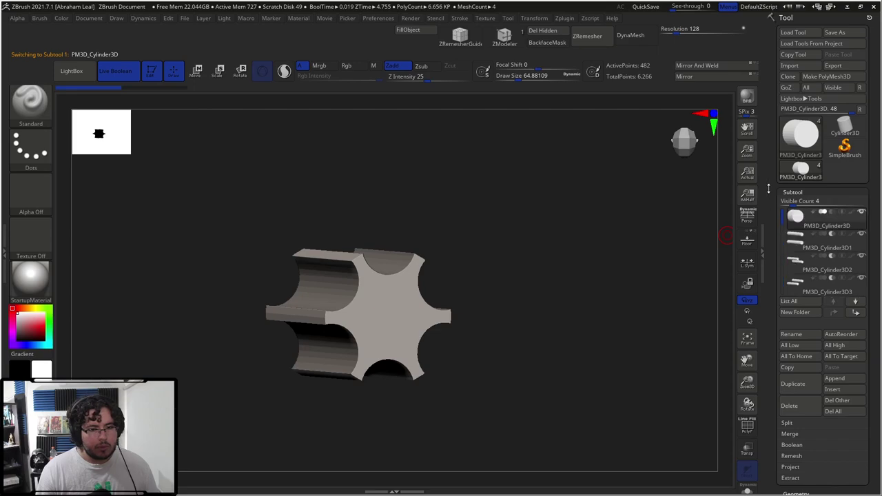
pyautogui.click(802, 413)
pyautogui.click(716, 432)
pyautogui.keyDown('shift'); pyautogui.moveTo(630, 404); pyautogui.dragTo(676, 290); pyautogui.keyUp('shift')
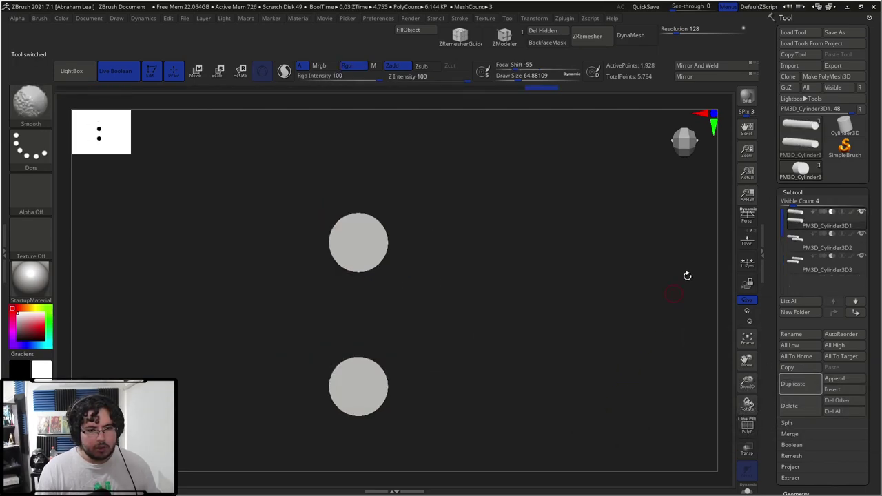
# Append a new Cylinder3D as a subtool and make it the active one
pyautogui.click(835, 378)
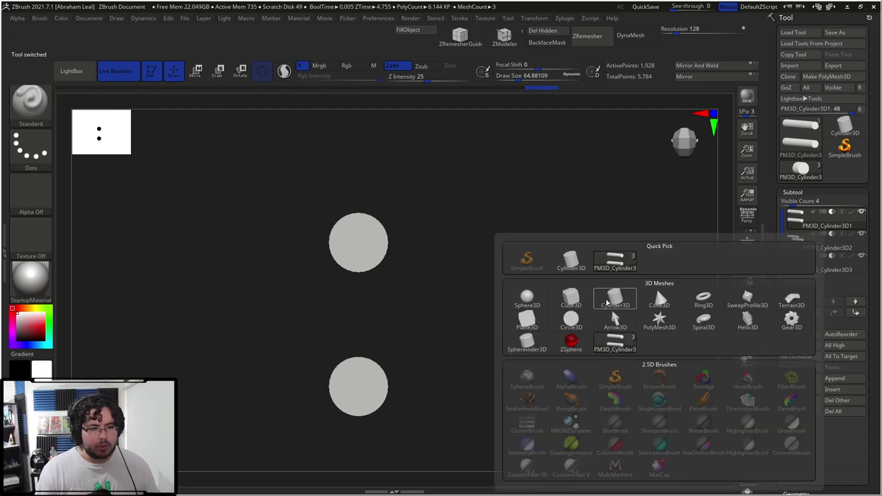
pyautogui.click(607, 303)
pyautogui.keyDown('alt'); pyautogui.click(393, 305); pyautogui.keyUp('alt')
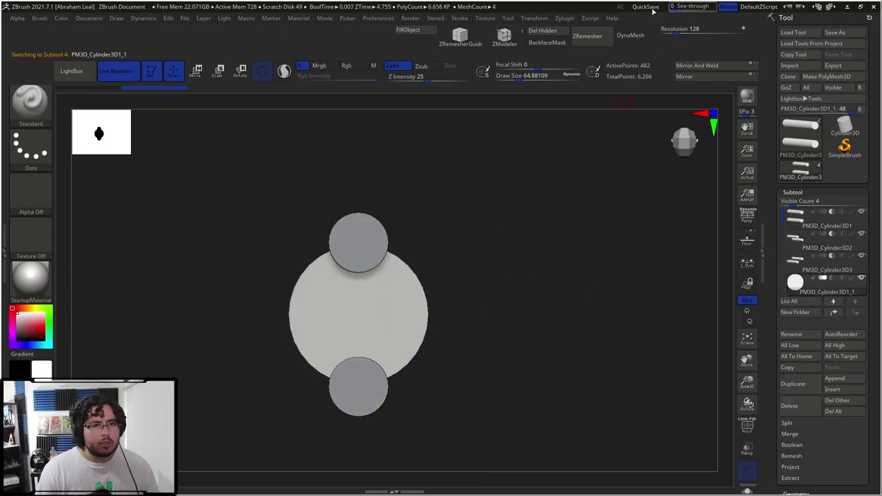
# Set See-through to 17 and scale the new cylinder up to match the outer outline of the reference
pyautogui.click(676, 6)
pyautogui.press('f')
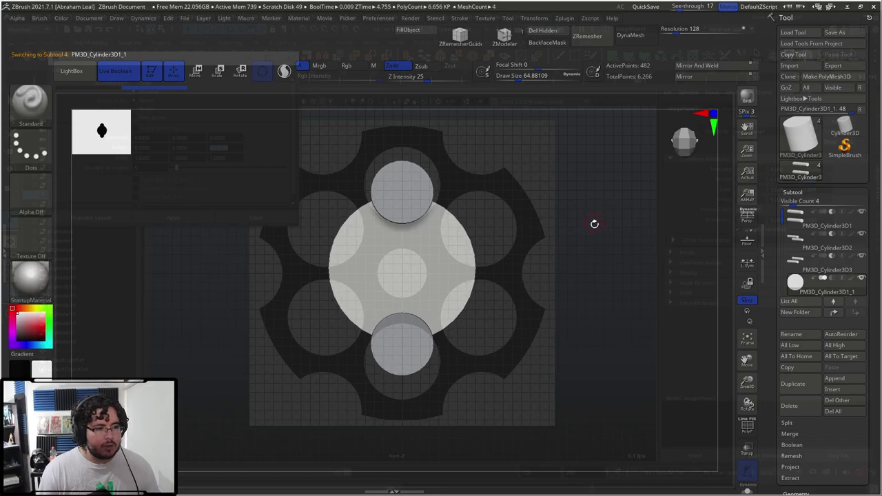
pyautogui.moveTo(595, 237); pyautogui.dragTo(576, 241)
pyautogui.press('w')
pyautogui.moveTo(401, 270); pyautogui.dragTo(523, 276)
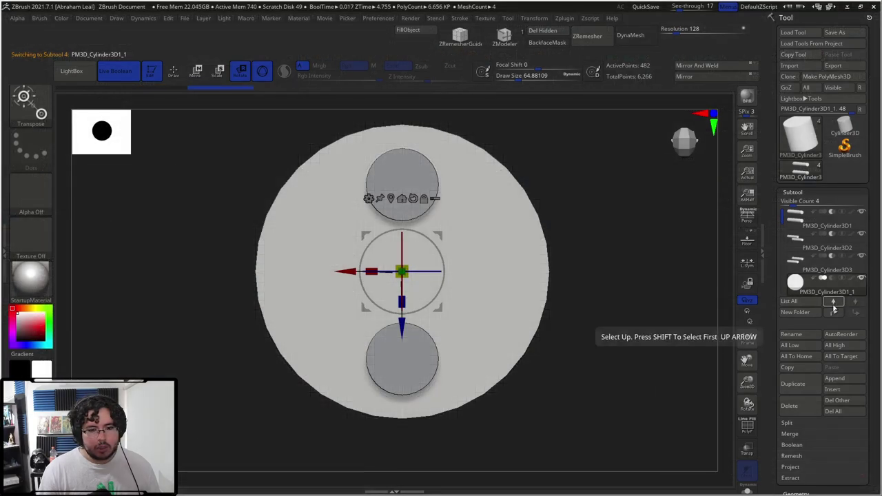
# Move the new cylinder above the chamber pairs in the subtool order and set See-through to 0
pyautogui.click(835, 306)
pyautogui.click(834, 308)
pyautogui.click(833, 309)
pyautogui.moveTo(828, 222)
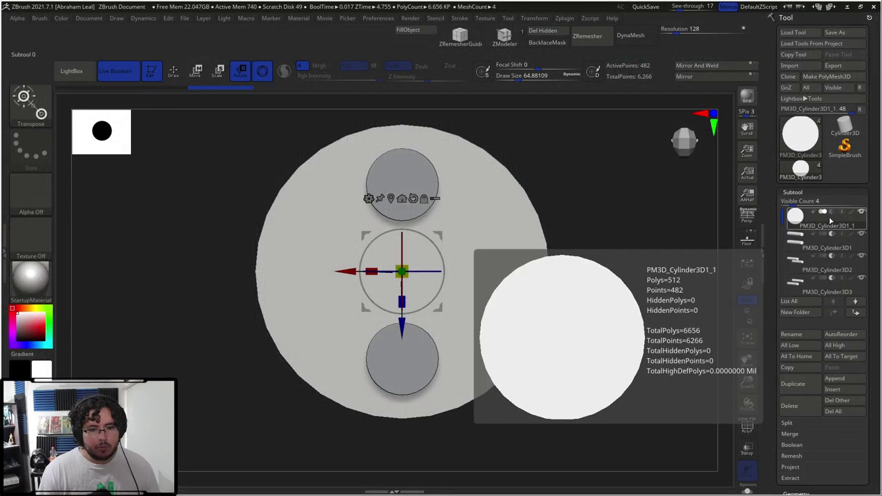
pyautogui.moveTo(610, 207)
pyautogui.mouseDown()
pyautogui.moveTo(655, 224)
pyautogui.moveTo(654, 252)
pyautogui.moveTo(679, 276)
pyautogui.mouseUp()
pyautogui.press('q')
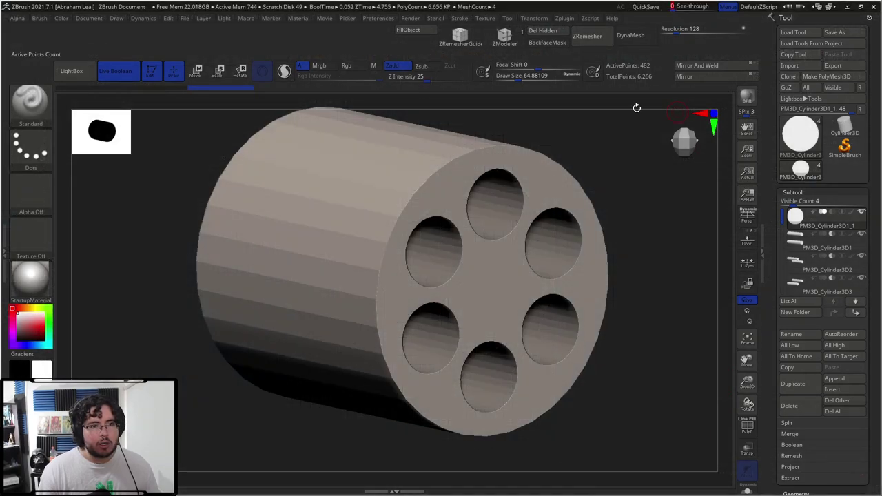
pyautogui.moveTo(593, 207); pyautogui.dragTo(458, 229)
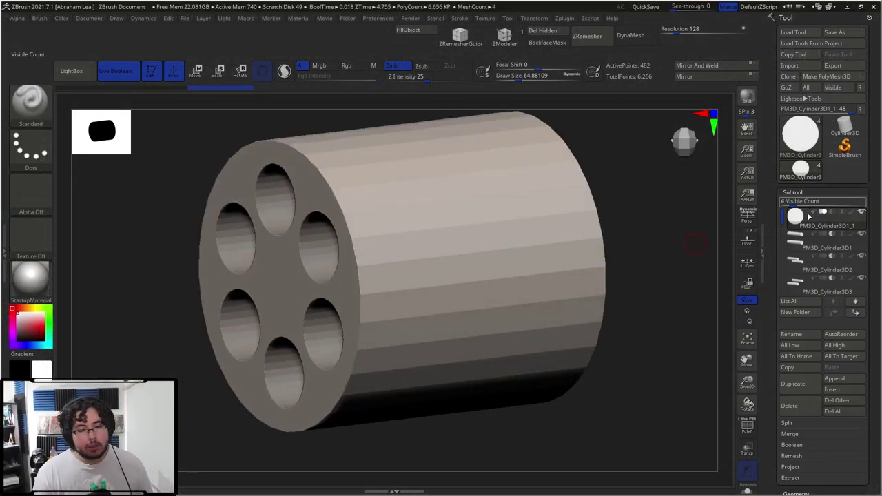
# Hide the three subtractive chamber subtools to view the plain cylinder, and make them visible again
pyautogui.click(862, 234)
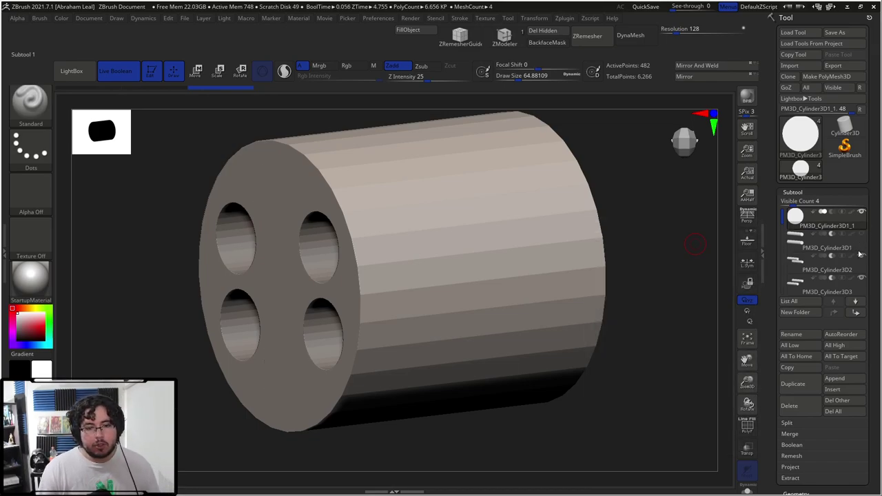
pyautogui.click(862, 256)
pyautogui.click(861, 278)
pyautogui.moveTo(640, 261); pyautogui.dragTo(653, 262)
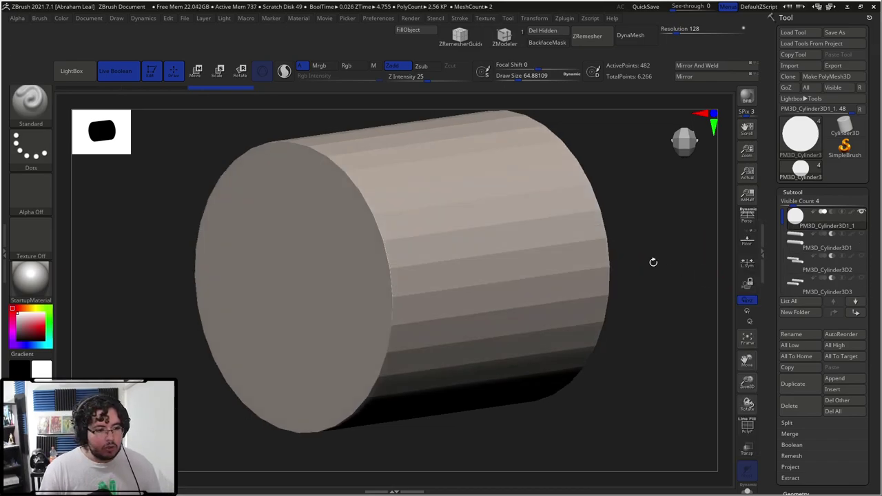
pyautogui.press('b')
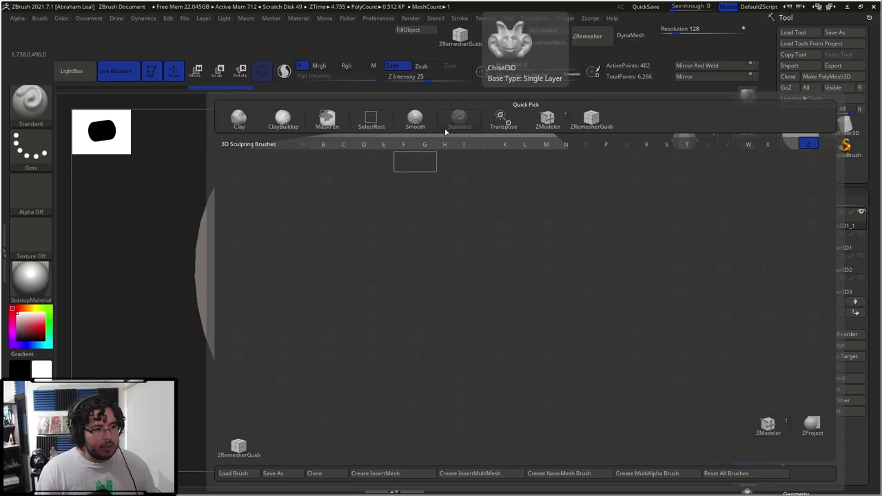
pyautogui.press('m')
pyautogui.keyDown('shift'); pyautogui.moveTo(688, 268); pyautogui.dragTo(701, 270); pyautogui.keyUp('shift')
pyautogui.click(862, 235)
pyautogui.click(862, 256)
pyautogui.click(861, 278)
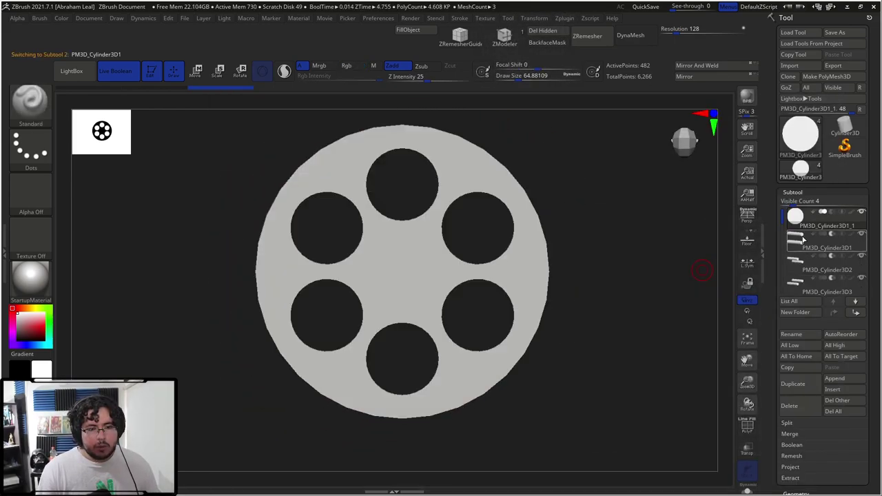
# Merge the three chamber cylinder pairs into one subtractive subtool with two MergeDown operations
pyautogui.click(796, 425)
pyautogui.click(800, 450)
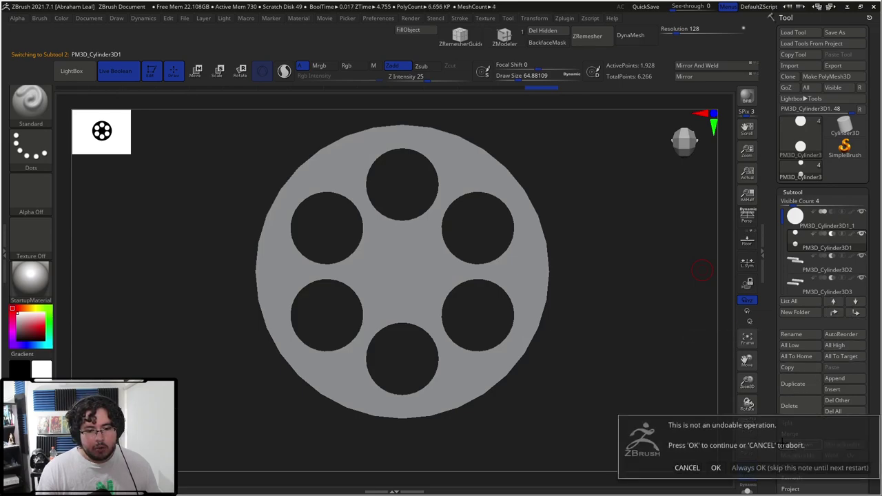
pyautogui.click(717, 468)
pyautogui.click(795, 432)
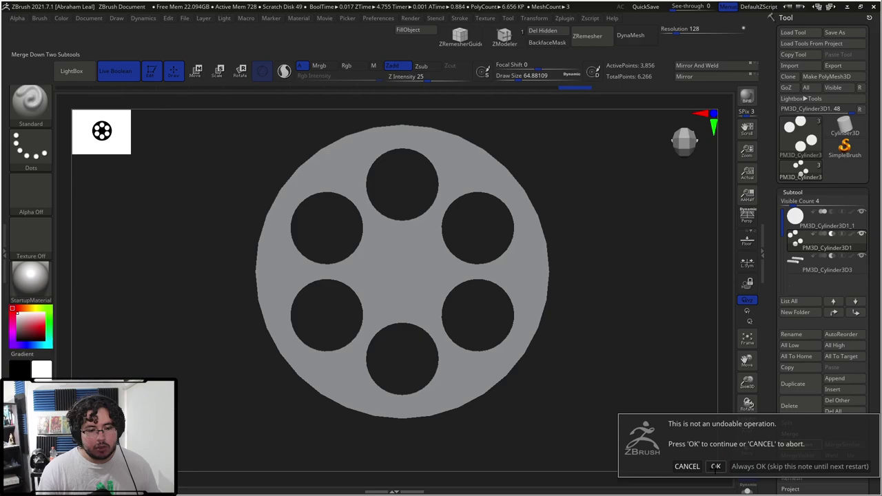
pyautogui.click(716, 467)
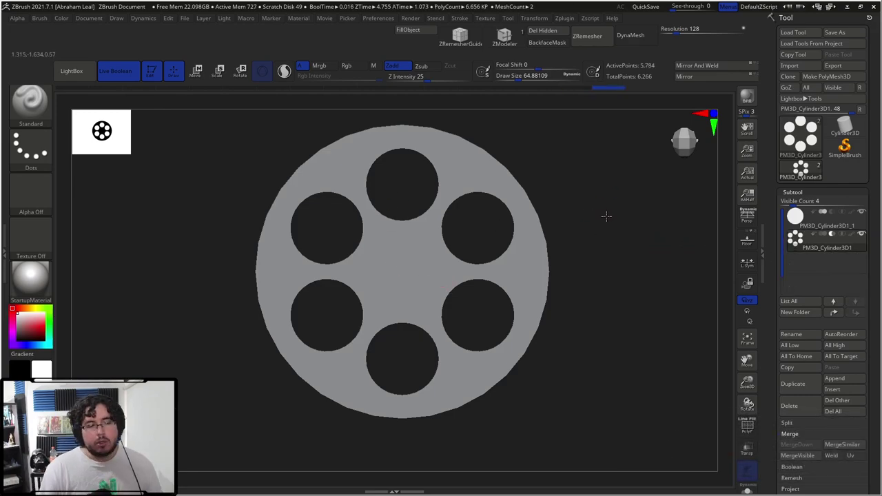
# Generate the Boolean mesh from the main cylinder and the merged chambers, and switch to the resulting mesh tool
pyautogui.moveTo(601, 209); pyautogui.dragTo(589, 187)
pyautogui.keyDown('alt'); pyautogui.moveTo(615, 218); pyautogui.dragTo(610, 193); pyautogui.keyUp('alt')
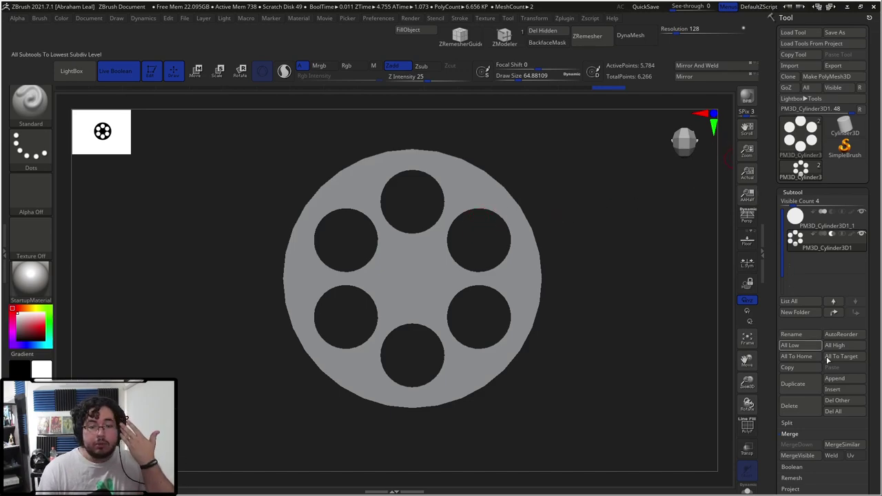
pyautogui.scroll(-4, 809, 384)
pyautogui.click(796, 379)
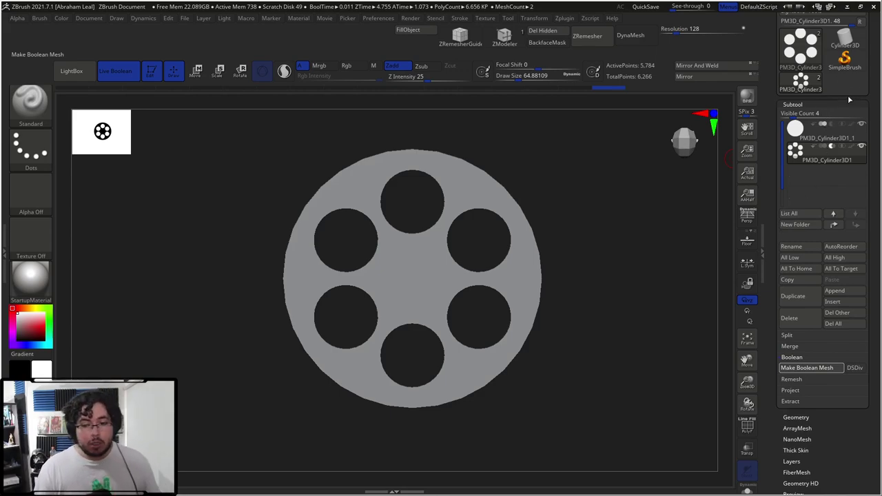
pyautogui.click(806, 367)
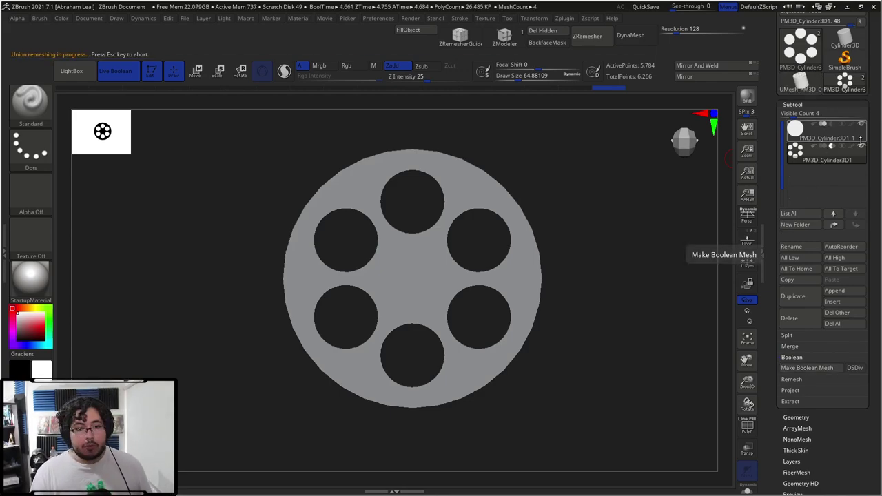
pyautogui.click(799, 82)
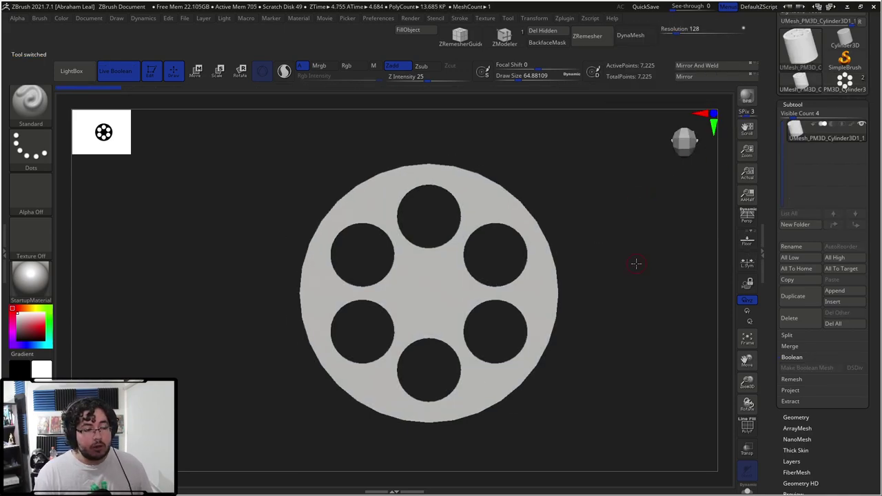
# Rotate the Boolean mesh 30 degrees about its central axis and frame it in the view
pyautogui.press('e')
pyautogui.moveTo(457, 254); pyautogui.dragTo(436, 251)
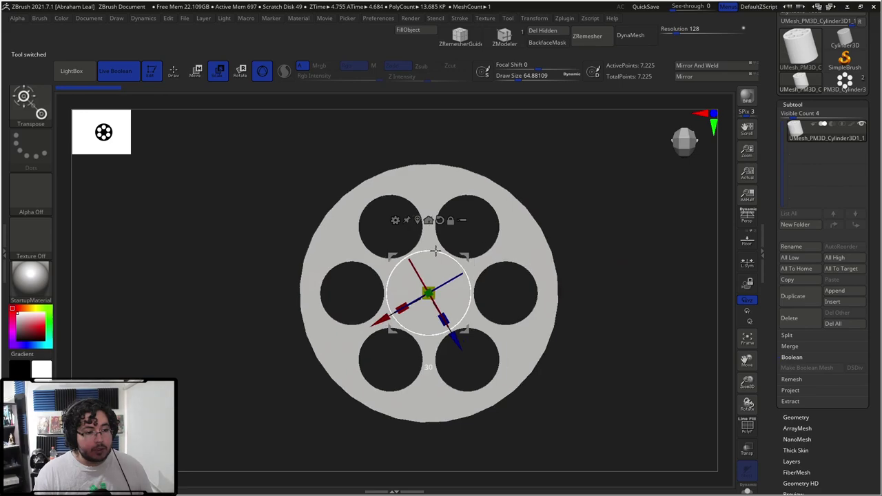
pyautogui.press('q')
pyautogui.press('f')
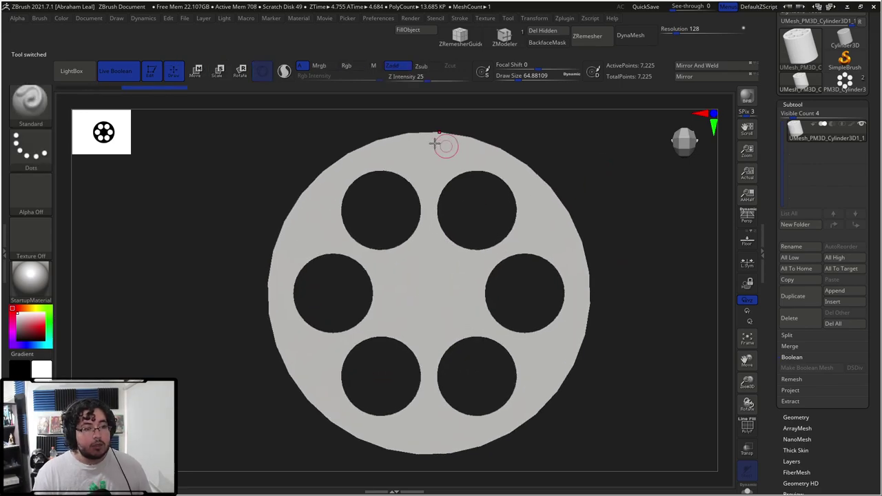
# Append a Sphere3D subtool to the Boolean mesh and move it about 0.585 to the cylinder's upper edge
pyautogui.click(845, 291)
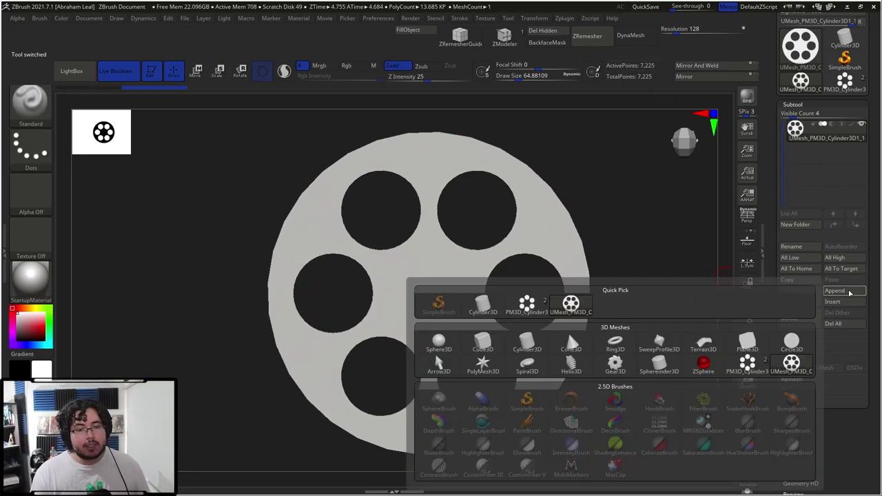
pyautogui.click(847, 292)
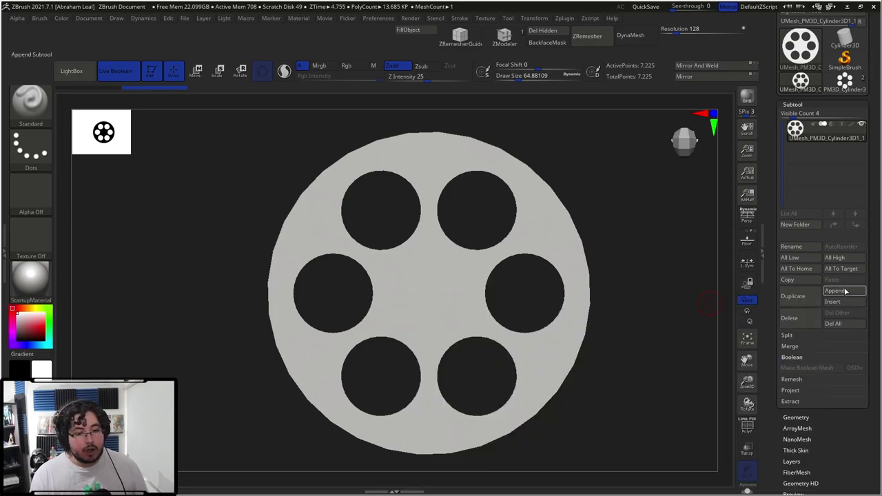
pyautogui.click(845, 292)
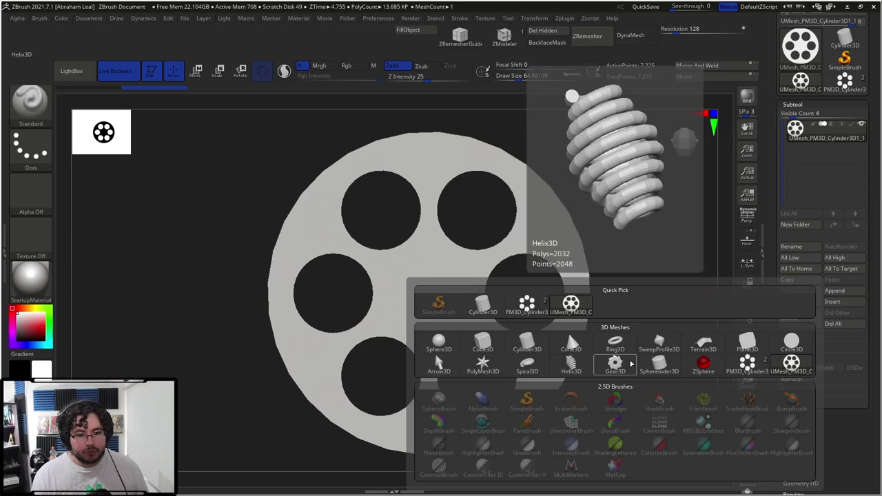
pyautogui.moveTo(496, 362)
pyautogui.moveTo(445, 349)
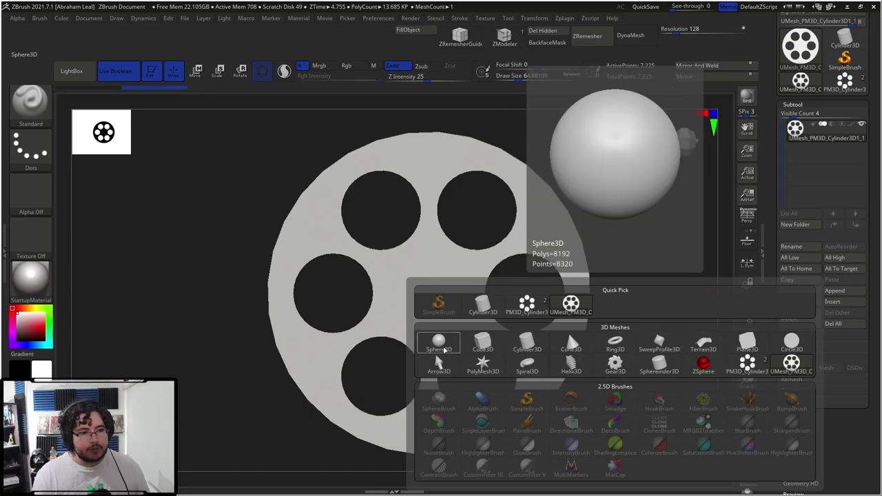
pyautogui.click(444, 349)
pyautogui.moveTo(674, 292); pyautogui.dragTo(692, 237)
pyautogui.press('w')
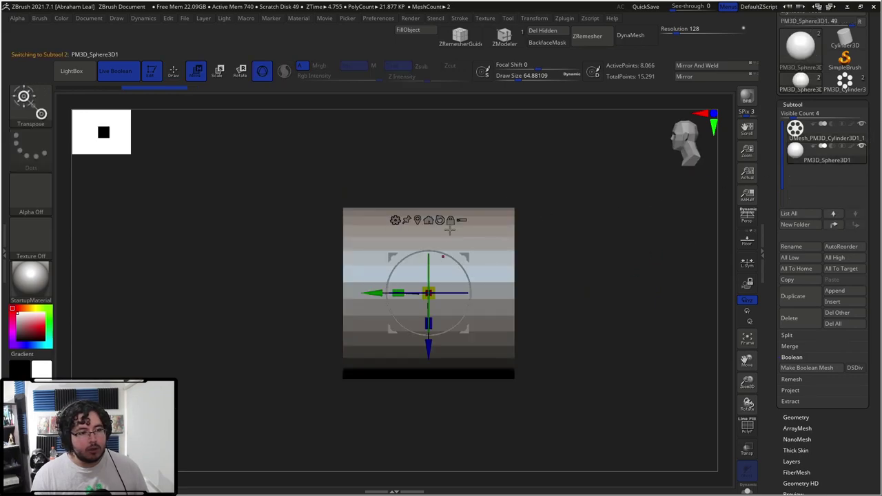
pyautogui.moveTo(429, 353); pyautogui.dragTo(445, 267)
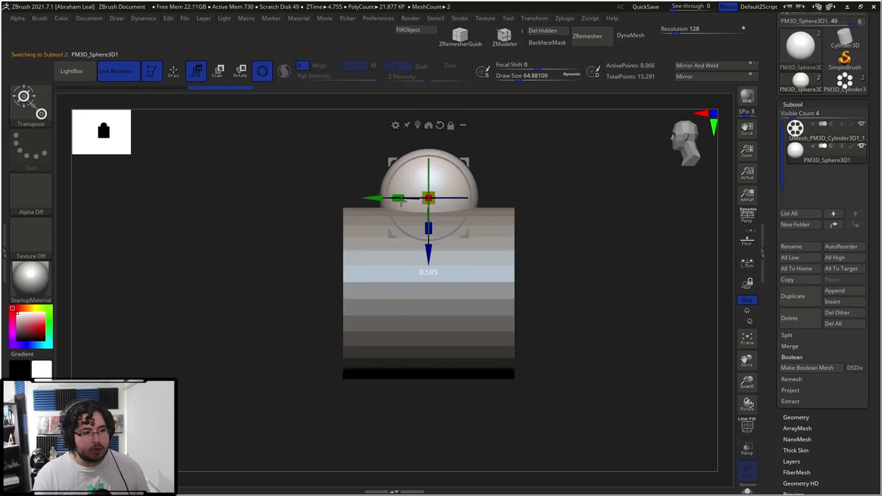
# Switch to the Cylinder3D primitive and examine its Initialize settings
pyautogui.click(798, 82)
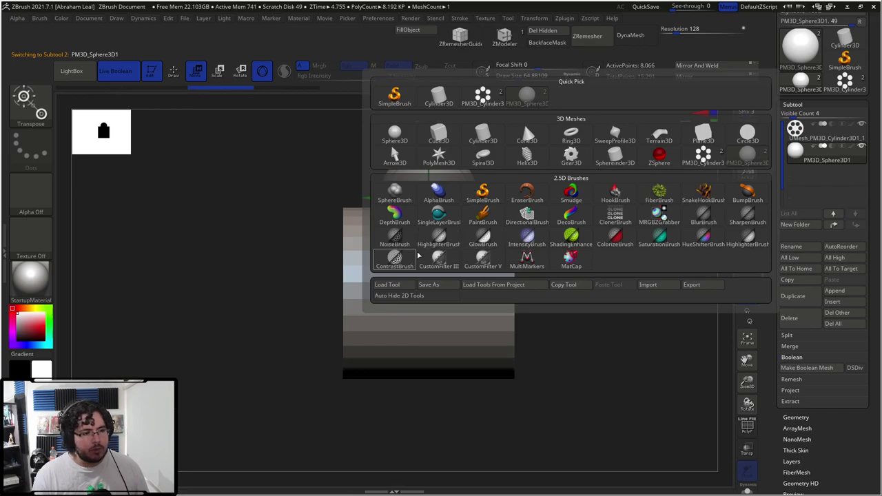
pyautogui.click(472, 141)
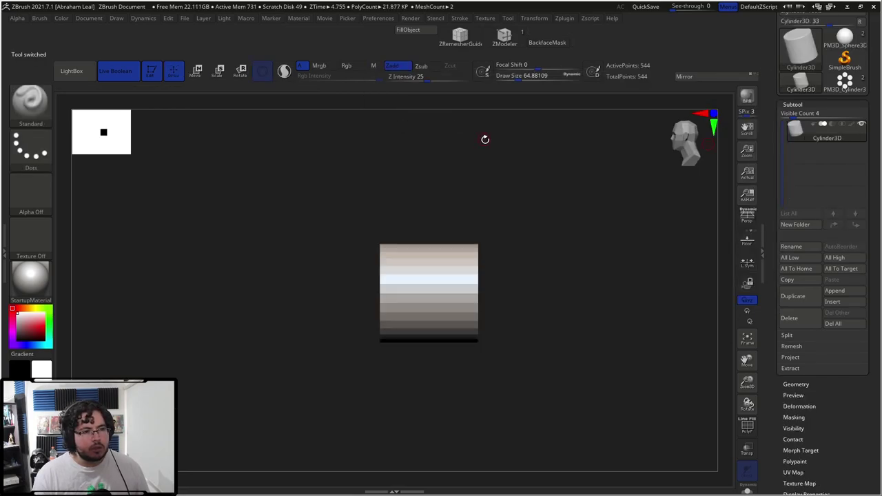
pyautogui.scroll(3, 827, 313)
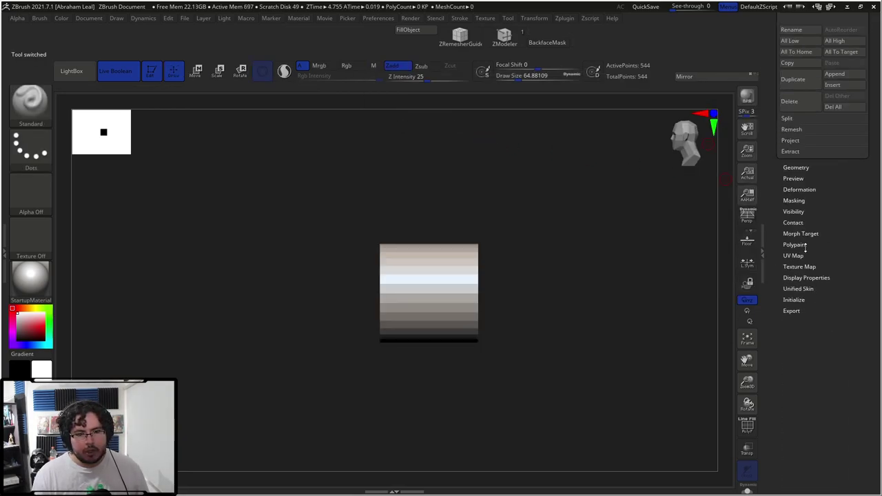
pyautogui.click(794, 300)
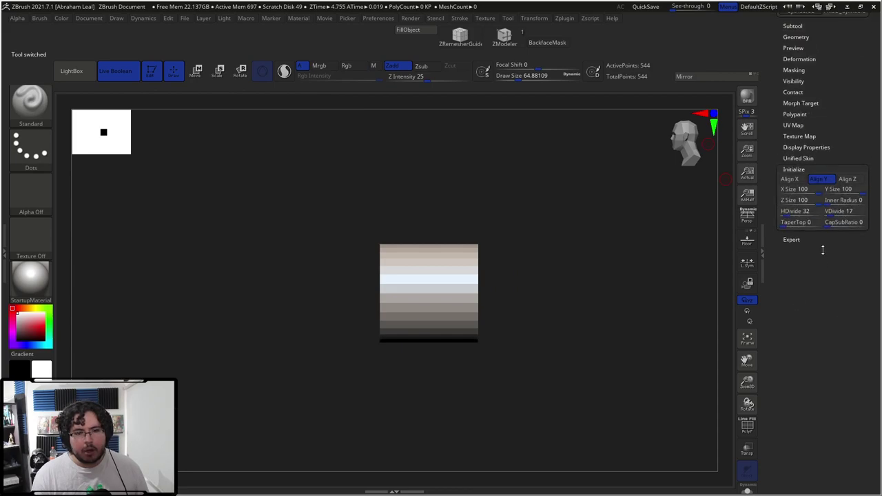
pyautogui.moveTo(785, 222); pyautogui.dragTo(852, 228)
pyautogui.moveTo(821, 191); pyautogui.dragTo(822, 312)
# Switch back to the original two-subtool cylinder tool and append the PM3D_Sphere3D mesh to it
pyautogui.click(850, 136)
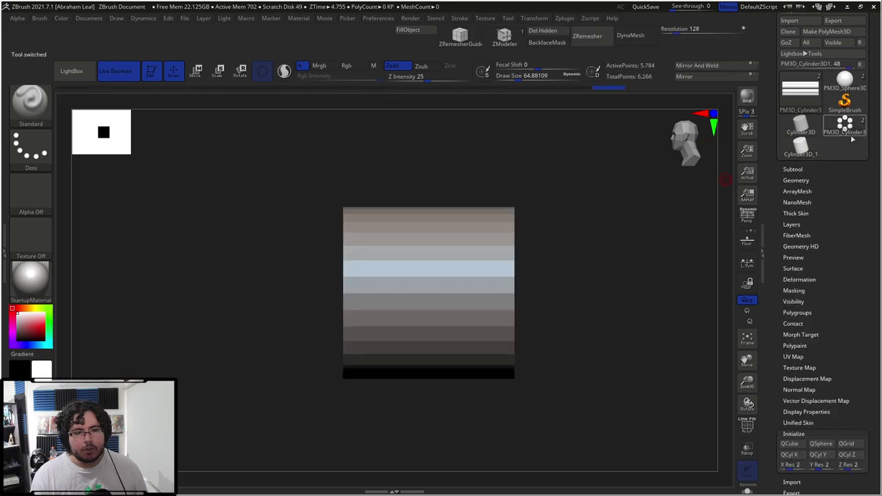
pyautogui.click(799, 169)
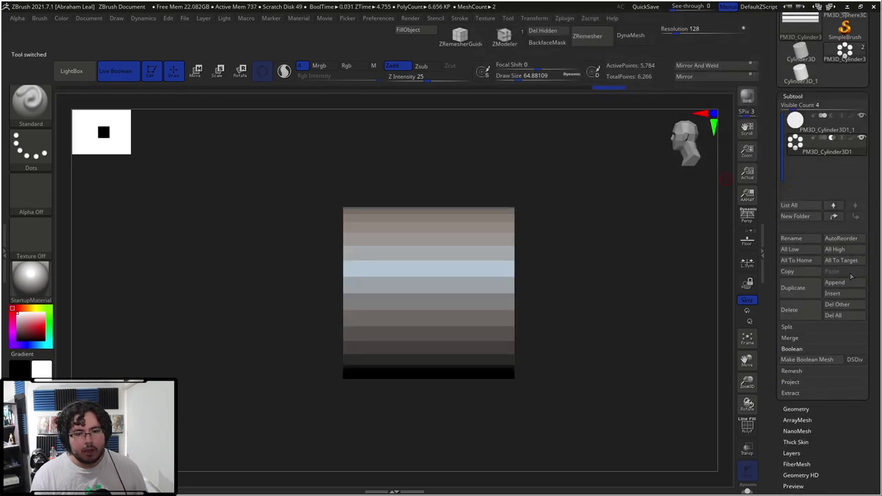
pyautogui.click(851, 282)
pyautogui.click(668, 291)
pyautogui.click(834, 283)
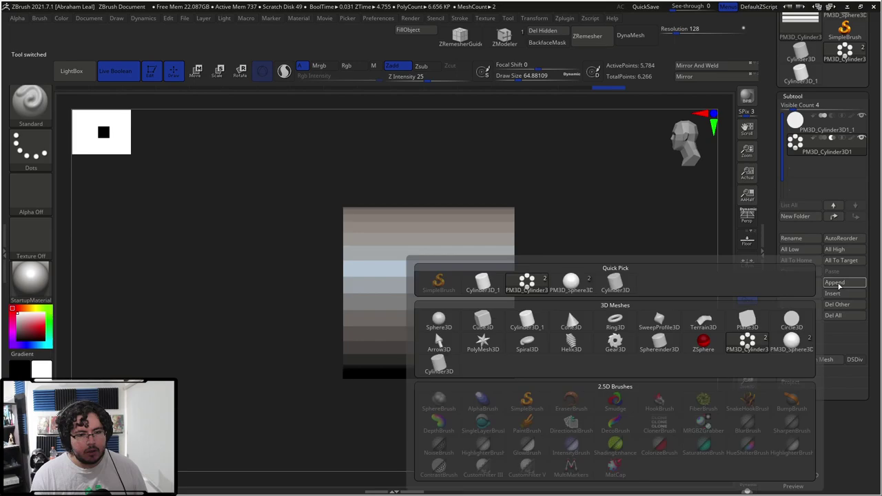
pyautogui.click(568, 281)
pyautogui.keyDown('alt'); pyautogui.click(454, 183); pyautogui.keyUp('alt')
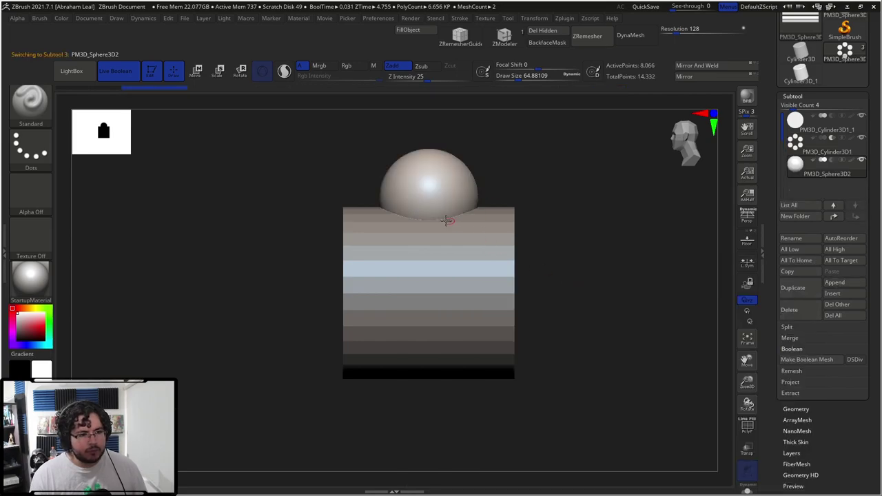
# Turn to the front view, set See-through to 27 and line the cylinder up with the reference image
pyautogui.press('w')
pyautogui.press('space')
pyautogui.press('space')
pyautogui.moveTo(554, 183)
pyautogui.mouseDown()
pyautogui.moveTo(616, 174)
pyautogui.moveTo(599, 172)
pyautogui.mouseUp()
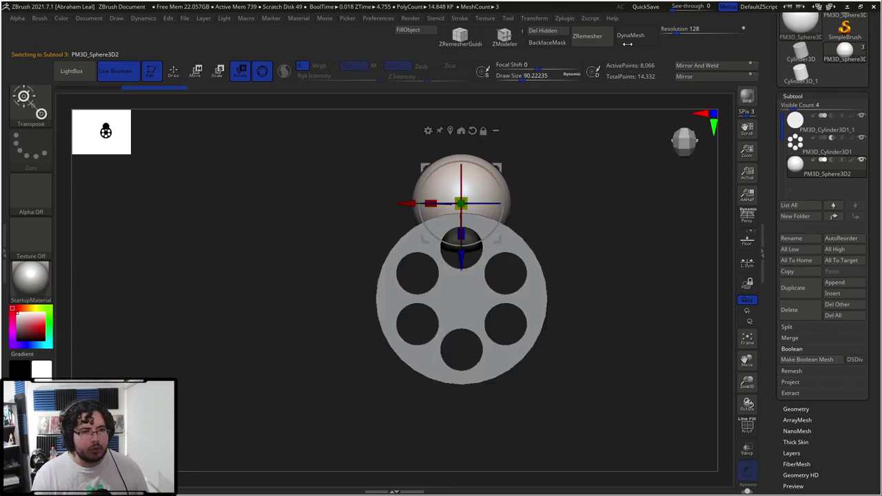
pyautogui.moveTo(676, 8); pyautogui.dragTo(684, 8)
pyautogui.keyDown('alt'); pyautogui.moveTo(648, 214); pyautogui.dragTo(612, 216); pyautogui.keyUp('alt')
pyautogui.keyDown('alt'); pyautogui.click(476, 120); pyautogui.keyUp('alt')
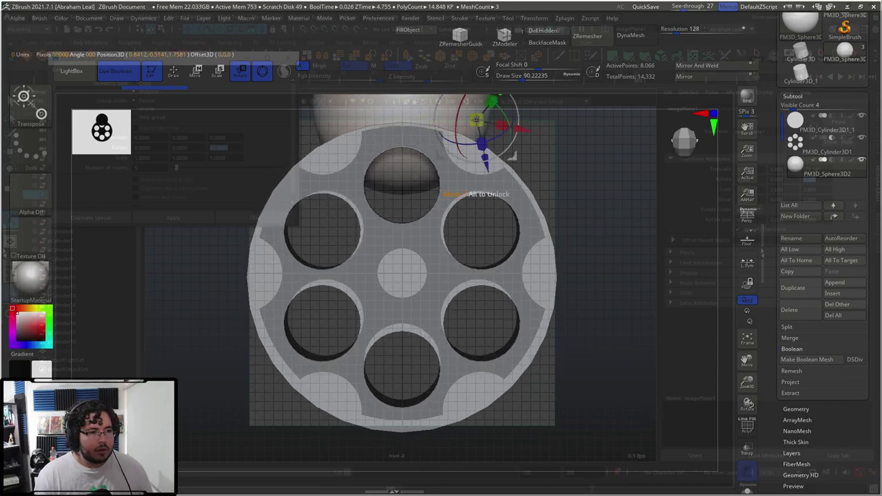
# Switch to Maya and set the Z rotation of the reference image plane to -30
pyautogui.press('w')
pyautogui.hotkey('alt', 'Tab')
pyautogui.click(501, 211)
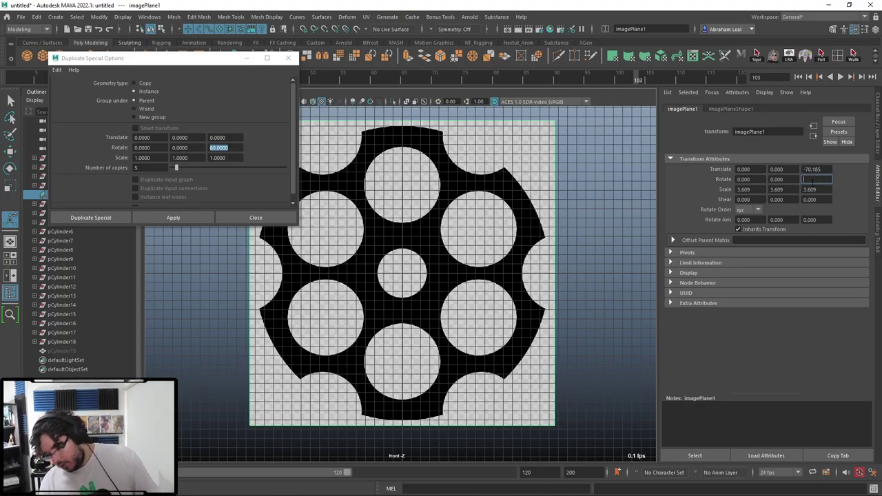
pyautogui.write('-30')
pyautogui.press('Return')
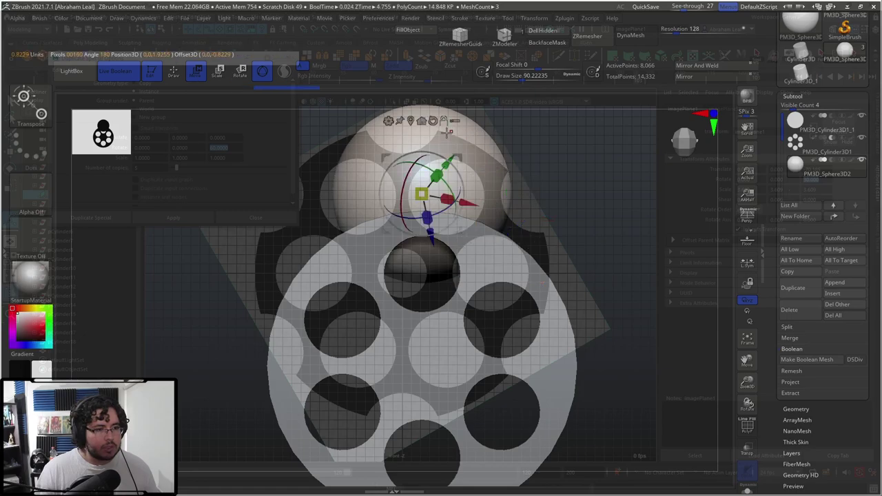
# Back in ZBrush, reset the gizmo orientation and scale the sphere down above the top chamber
pyautogui.click(437, 121)
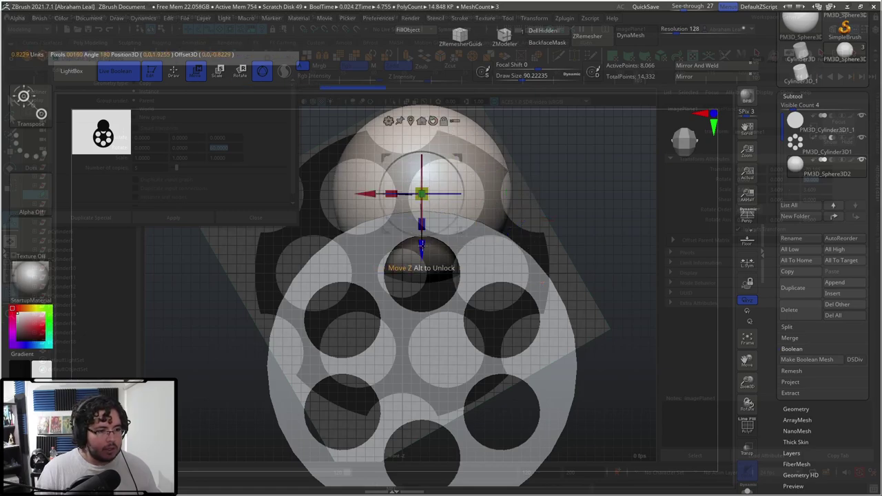
pyautogui.moveTo(423, 195); pyautogui.dragTo(352, 200)
pyautogui.keyDown('alt'); pyautogui.moveTo(727, 265); pyautogui.dragTo(717, 188); pyautogui.keyUp('alt')
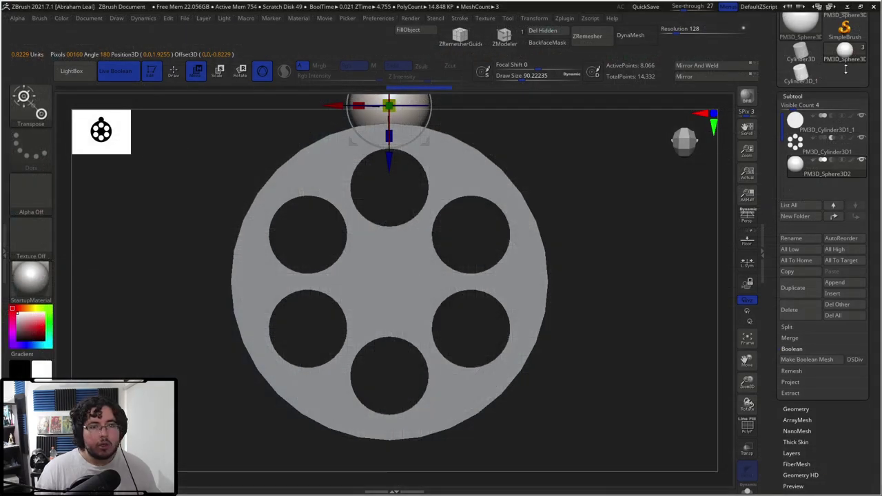
# Hide the sphere subtool and delete it from the cylinder tool
pyautogui.click(800, 54)
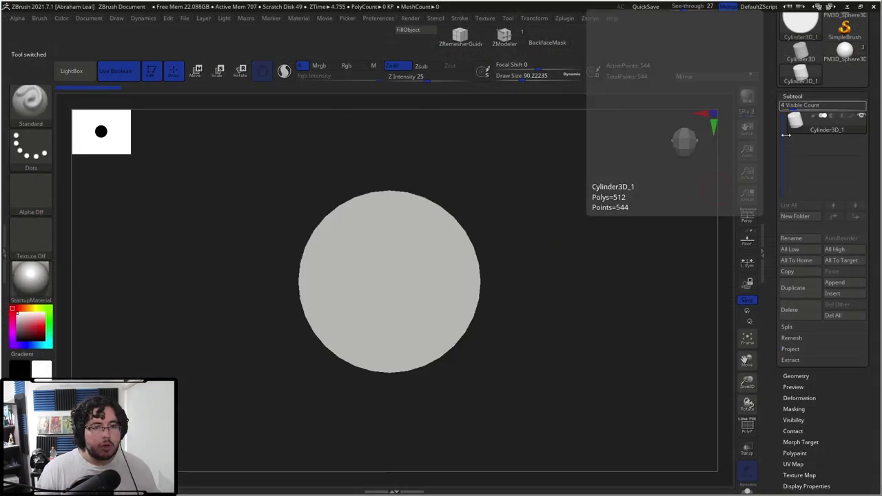
pyautogui.click(844, 50)
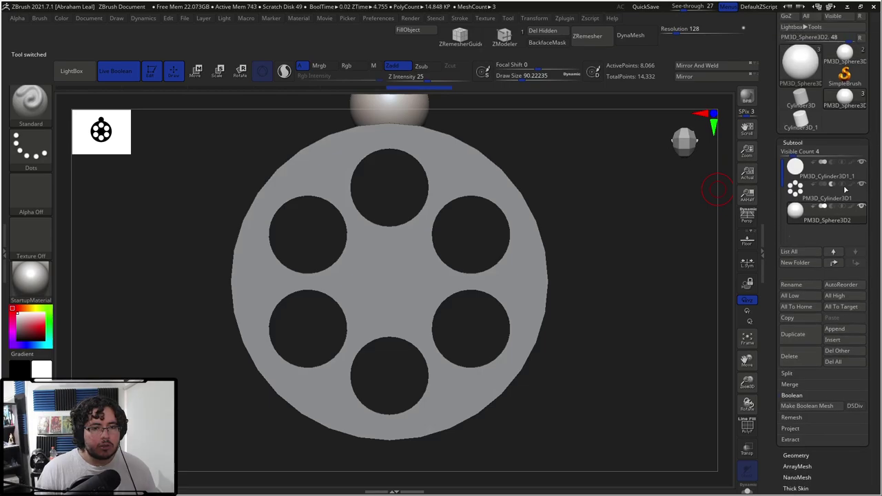
pyautogui.moveTo(831, 221)
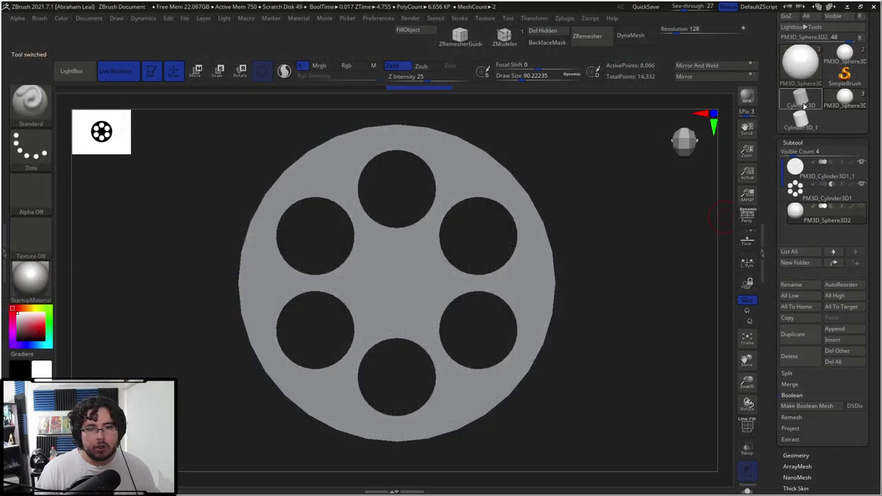
pyautogui.click(804, 122)
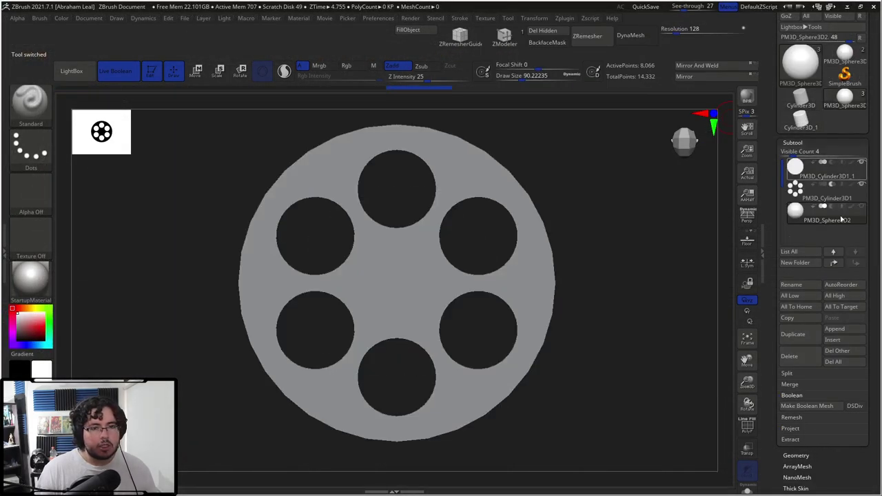
pyautogui.click(841, 219)
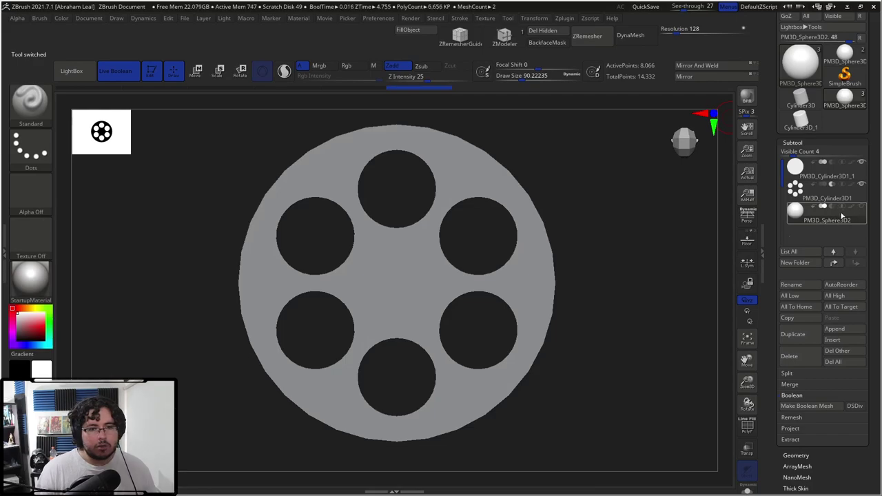
pyautogui.click(789, 357)
pyautogui.click(716, 379)
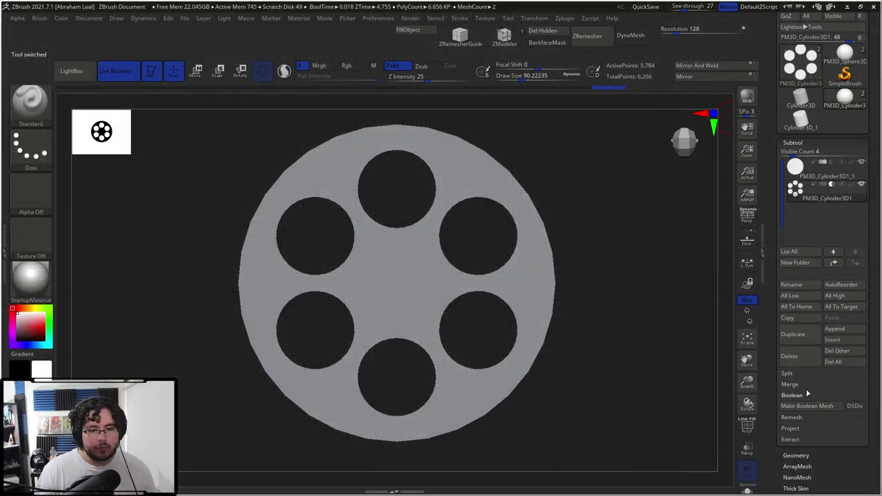
# Generate the Boolean mesh of the chambered cylinder, switch to it and rotate it about its central axis to match the reference
pyautogui.click(814, 406)
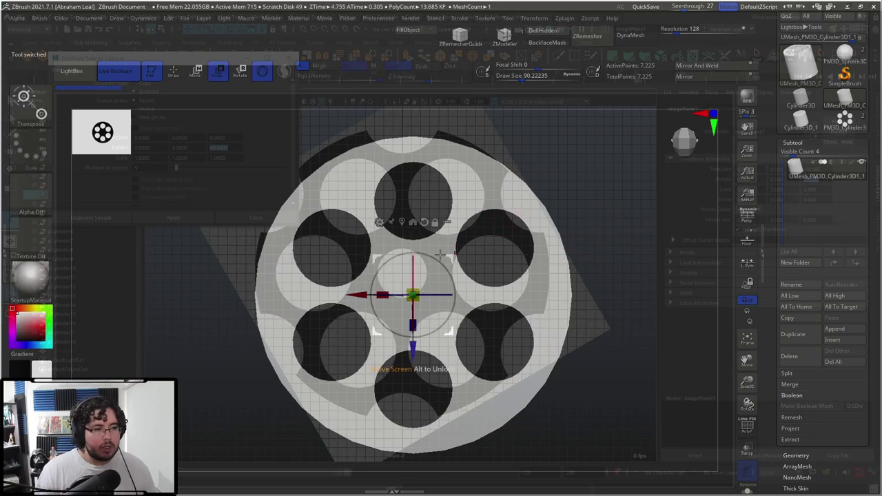
pyautogui.moveTo(441, 255); pyautogui.dragTo(409, 255)
pyautogui.moveTo(591, 194)
pyautogui.keyDown('alt'); pyautogui.mouseDown()
pyautogui.moveTo(577, 170)
pyautogui.moveTo(583, 192)
pyautogui.mouseUp(); pyautogui.keyUp('alt')
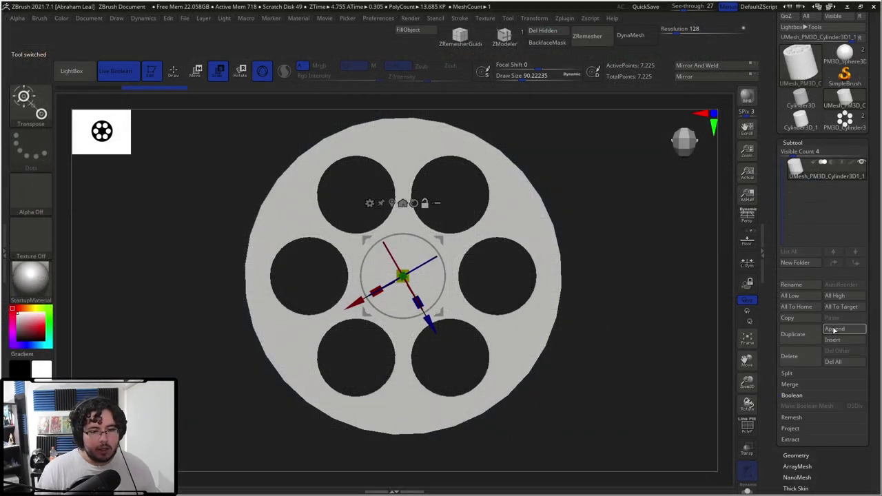
# Append the PM3D_Sphere3D mesh to the chambered cylinder tool and make the sphere the active subtool
pyautogui.click(835, 329)
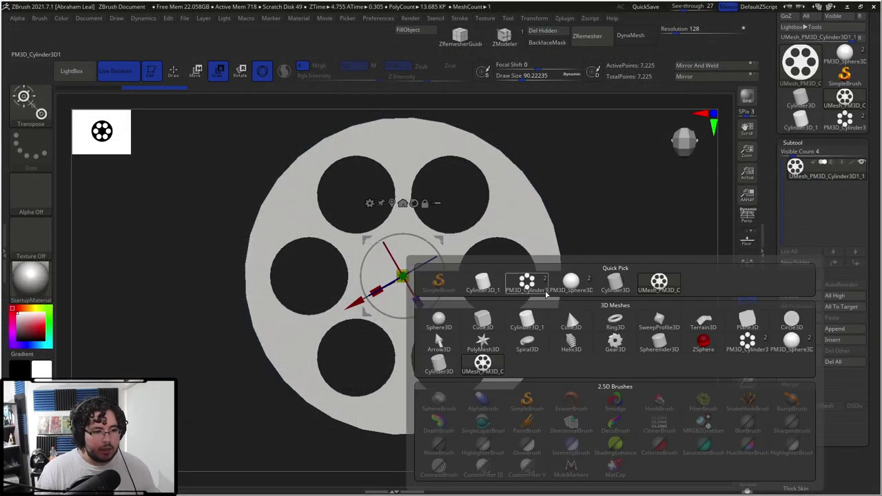
pyautogui.click(571, 282)
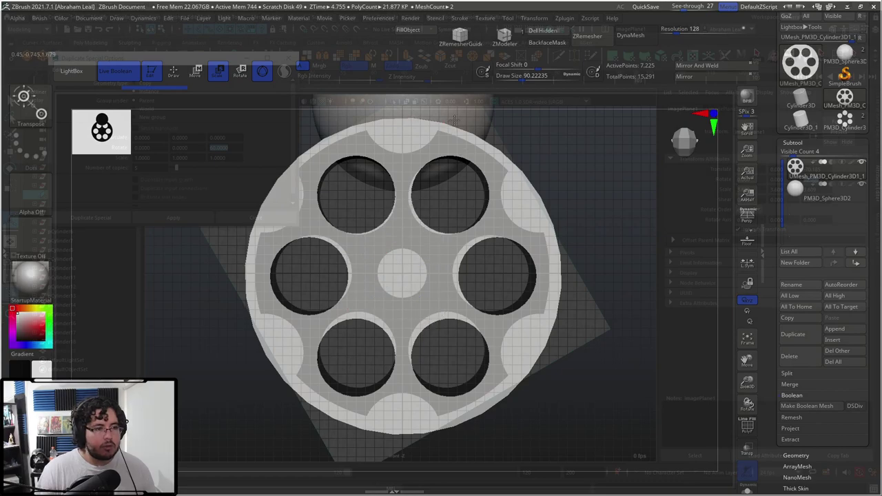
pyautogui.keyDown('alt'); pyautogui.click(454, 120); pyautogui.keyUp('alt')
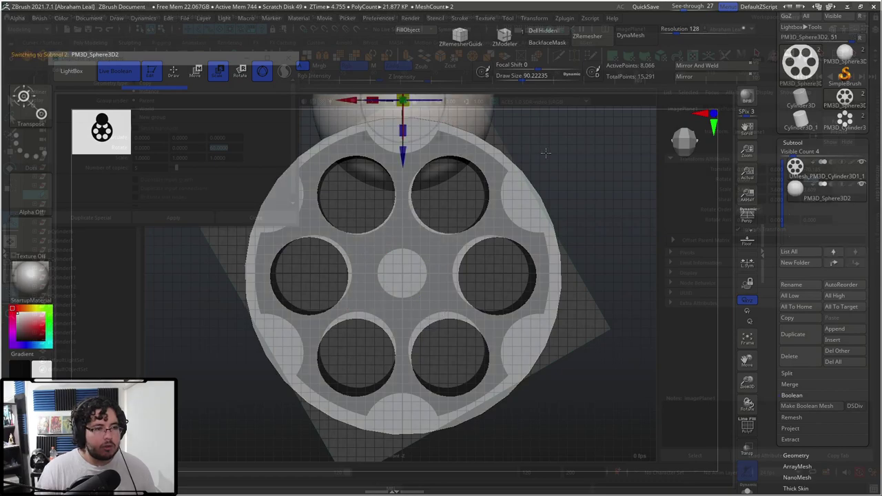
# Scale and move the sphere to fit the reference's top edge notch, and set window See-through to 0
pyautogui.moveTo(358, 105); pyautogui.dragTo(288, 105)
pyautogui.moveTo(404, 157); pyautogui.dragTo(403, 170)
pyautogui.moveTo(408, 116); pyautogui.dragTo(410, 126)
pyautogui.moveTo(688, 9); pyautogui.dragTo(666, 9)
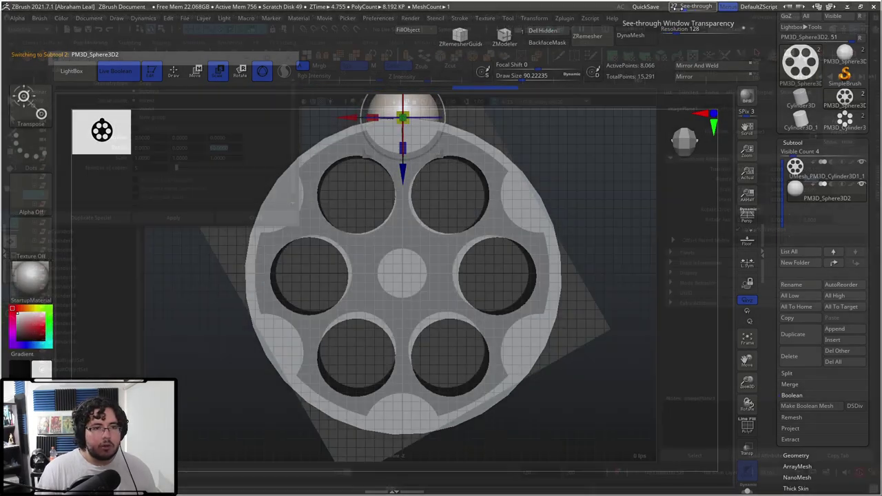
# From the side view, mask half of the sphere, stretch the other half into a long capsule along the cylinder, and clear the mask
pyautogui.moveTo(613, 154)
pyautogui.keyDown('shift'); pyautogui.mouseDown()
pyautogui.moveTo(588, 183)
pyautogui.moveTo(581, 258)
pyautogui.mouseUp(); pyautogui.keyUp('shift')
pyautogui.press('q')
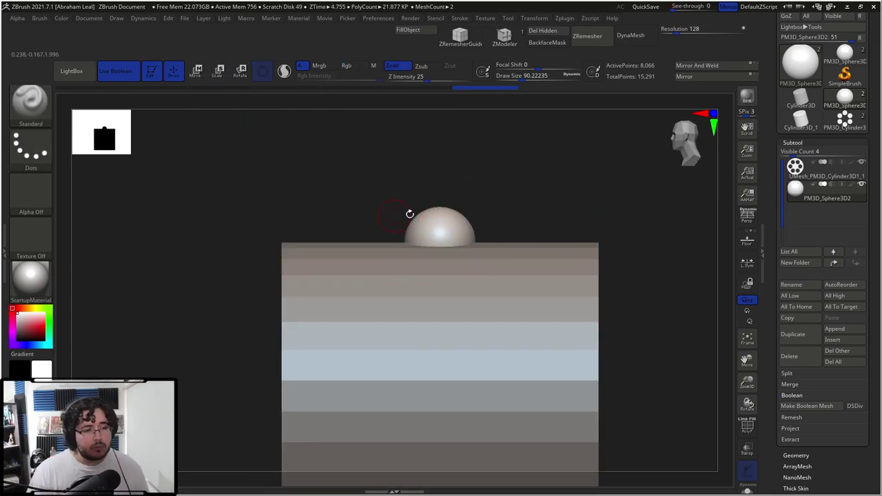
pyautogui.moveTo(367, 156)
pyautogui.keyDown('ctrl'); pyautogui.keyDown('shift'); pyautogui.mouseDown()
pyautogui.moveTo(437, 355)
pyautogui.moveTo(440, 329)
pyautogui.moveTo(420, 339)
pyautogui.moveTo(441, 365)
pyautogui.mouseUp(); pyautogui.keyUp('shift'); pyautogui.keyUp('ctrl')
pyautogui.press('w')
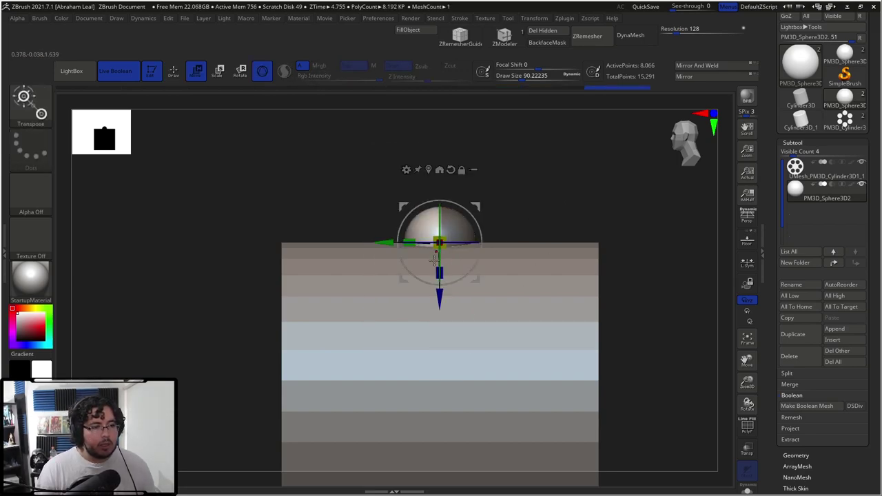
pyautogui.moveTo(369, 244); pyautogui.dragTo(3, 254)
pyautogui.press('q')
pyautogui.moveTo(570, 186)
pyautogui.mouseDown()
pyautogui.moveTo(602, 212)
pyautogui.moveTo(533, 227)
pyautogui.moveTo(545, 214)
pyautogui.moveTo(496, 205)
pyautogui.moveTo(494, 172)
pyautogui.moveTo(330, 166)
pyautogui.moveTo(370, 172)
pyautogui.moveTo(457, 152)
pyautogui.mouseUp()
pyautogui.keyDown('ctrl'); pyautogui.moveTo(473, 144); pyautogui.dragTo(503, 133); pyautogui.keyUp('ctrl')
# Shift the capsule along the cylinder's length and set its subtool to Boolean subtraction to cut a groove
pyautogui.press('w')
pyautogui.click(260, 219)
pyautogui.moveTo(208, 219); pyautogui.dragTo(244, 218)
pyautogui.click(832, 185)
pyautogui.moveTo(619, 218); pyautogui.dragTo(548, 257)
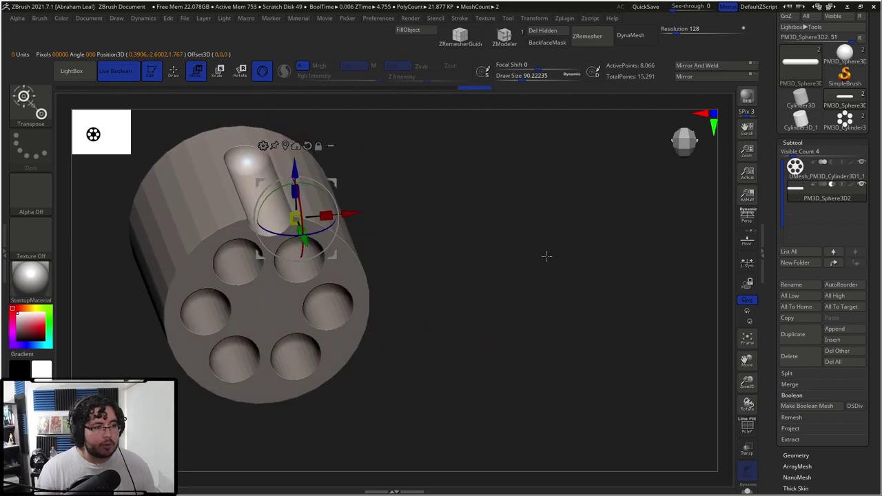
# Mirror the capsule to the opposite side of the cylinder with SubTool Master and set the mirrored subtool to subtraction
pyautogui.press('q')
pyautogui.moveTo(493, 222); pyautogui.dragTo(480, 197)
pyautogui.keyDown('alt'); pyautogui.moveTo(484, 247); pyautogui.dragTo(643, 237); pyautogui.keyUp('alt')
pyautogui.click(565, 19)
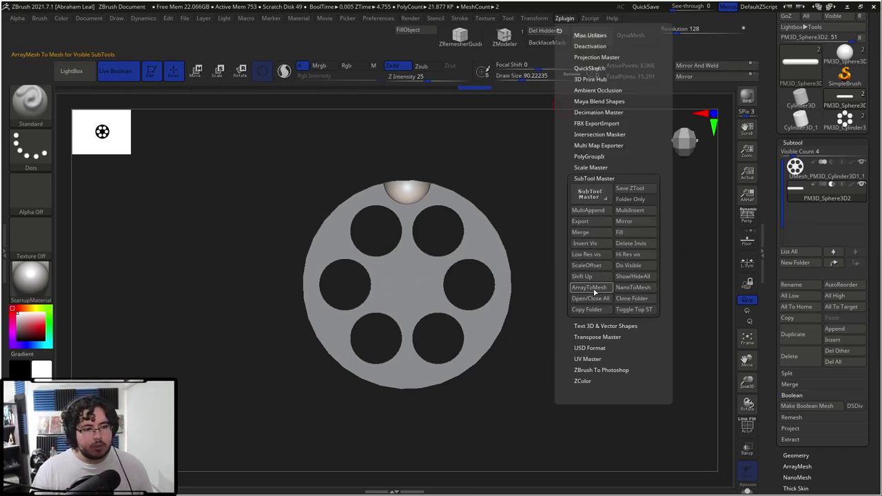
pyautogui.click(624, 221)
pyautogui.click(391, 235)
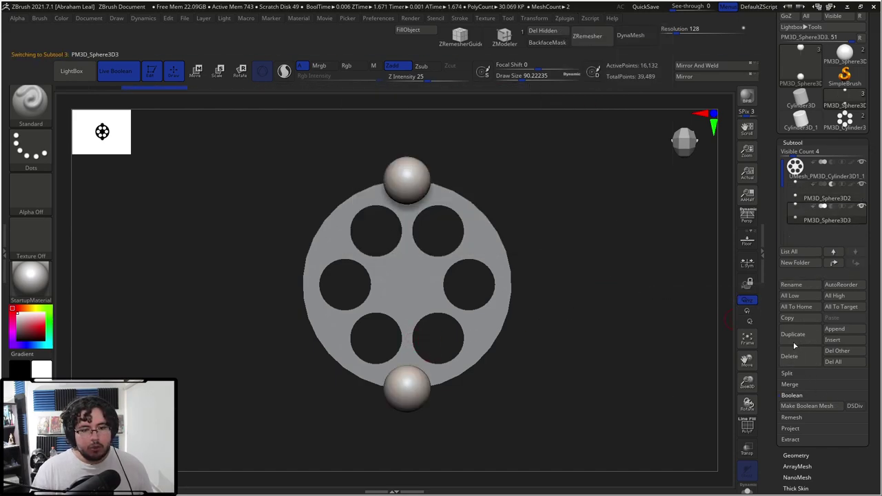
pyautogui.click(832, 207)
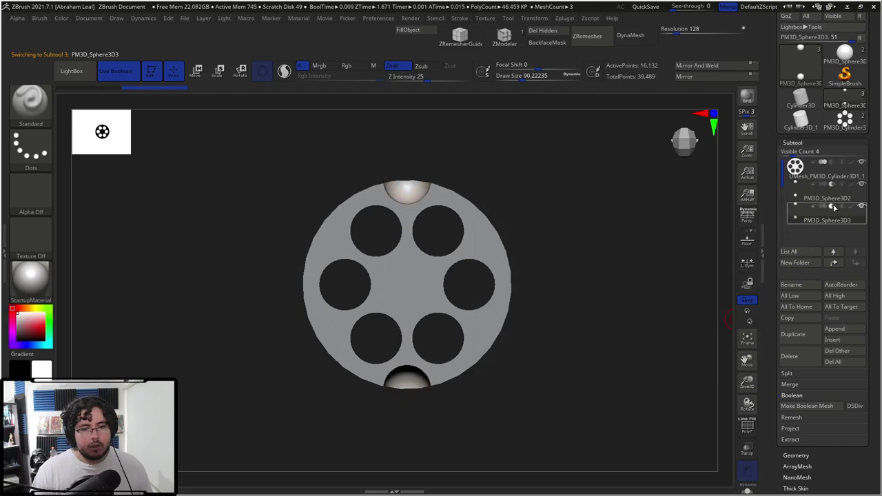
# Center the gizmo on the mirrored capsule pair and rotate the pair to the next groove position between chambers
pyautogui.press('e')
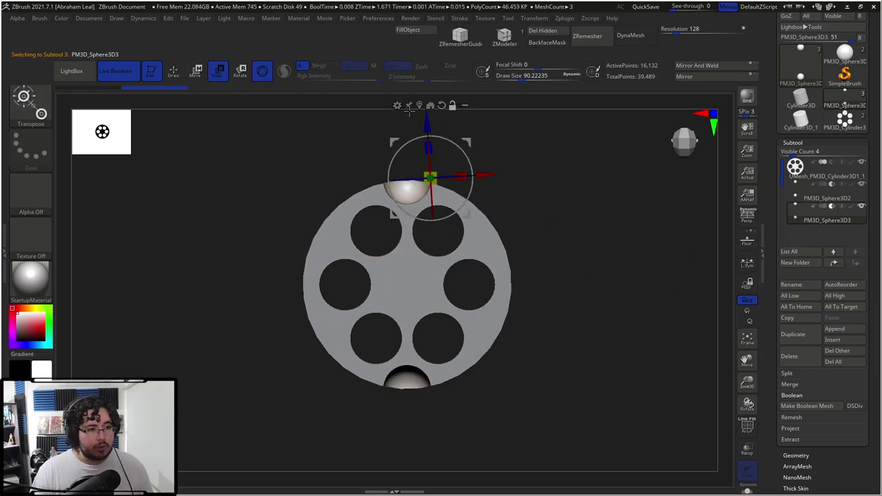
pyautogui.click(419, 105)
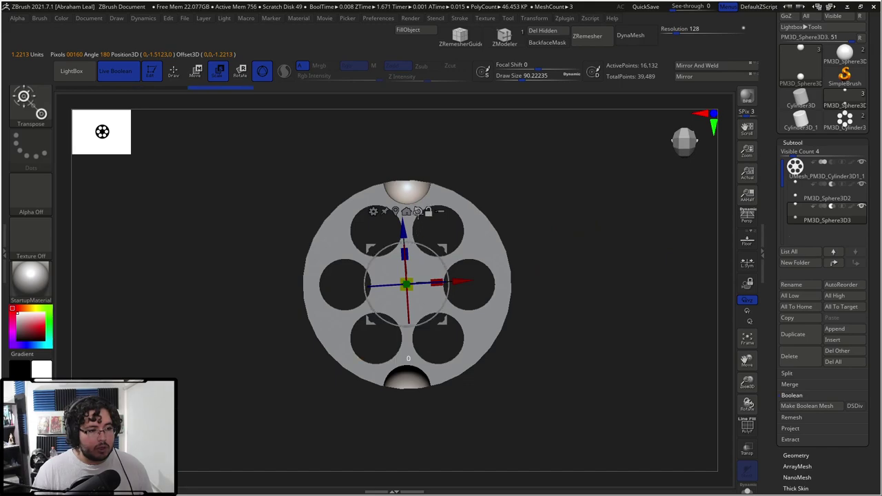
pyautogui.moveTo(428, 246); pyautogui.dragTo(388, 245)
# Duplicate the rotated capsule pair, set the copy to subtraction and rotate it to the last two groove positions
pyautogui.click(792, 335)
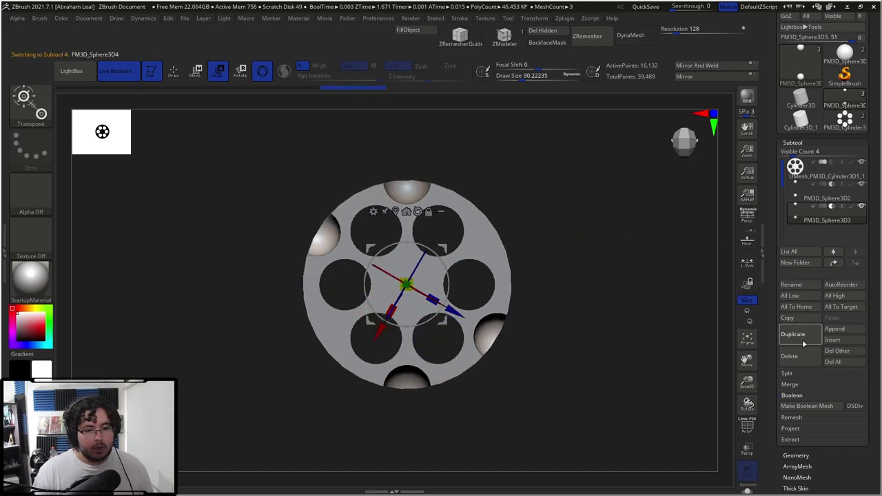
pyautogui.click(831, 228)
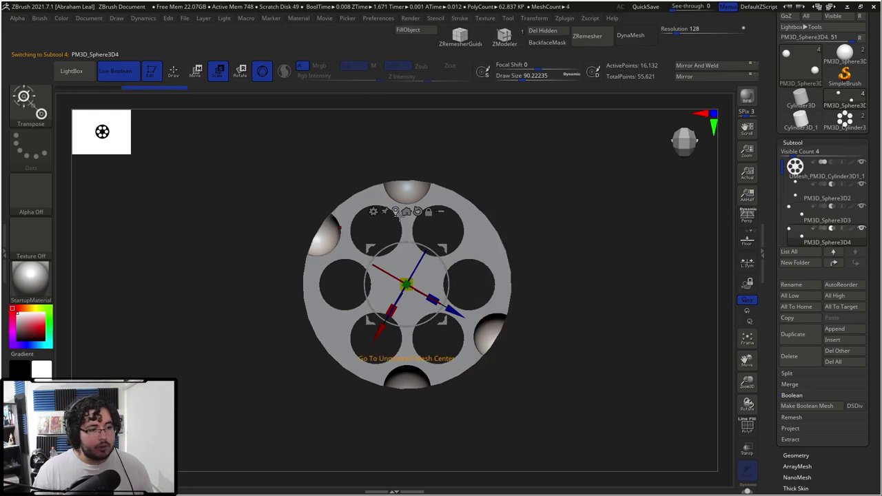
pyautogui.keyDown('shift'); pyautogui.moveTo(409, 245); pyautogui.dragTo(371, 262); pyautogui.keyUp('shift')
pyautogui.moveTo(550, 255)
pyautogui.mouseDown()
pyautogui.moveTo(581, 272)
pyautogui.moveTo(578, 240)
pyautogui.moveTo(630, 250)
pyautogui.moveTo(595, 240)
pyautogui.moveTo(621, 249)
pyautogui.moveTo(579, 249)
pyautogui.mouseUp()
pyautogui.press('q')
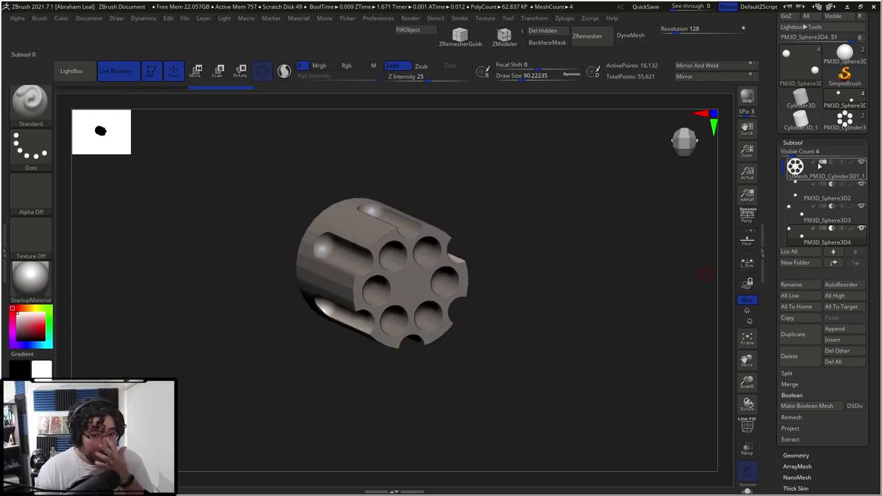
# Generate the Boolean mesh of the grooved cylinder and switch to the resulting tool
pyautogui.click(814, 407)
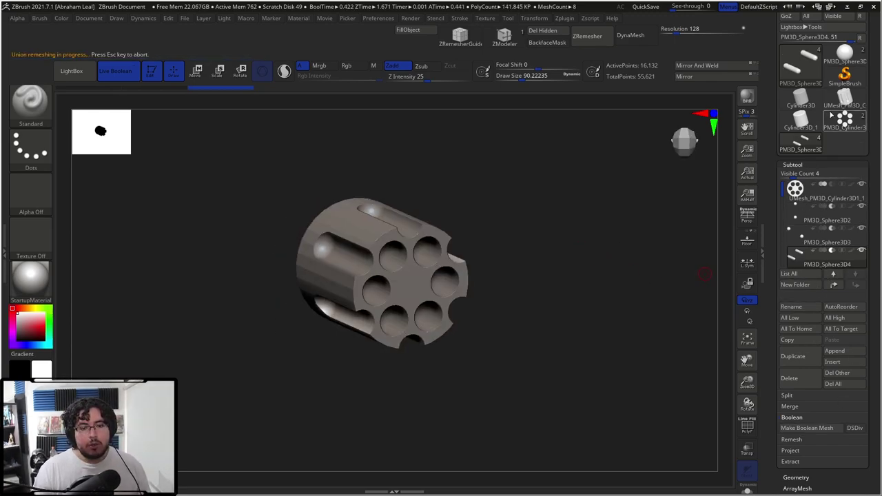
pyautogui.moveTo(583, 290)
pyautogui.mouseDown()
pyautogui.moveTo(626, 309)
pyautogui.moveTo(616, 294)
pyautogui.moveTo(649, 301)
pyautogui.mouseUp()
# Try subdividing the Boolean mesh directly and undo the subdivision
pyautogui.hotkey('ctrl', 'd')
pyautogui.moveTo(584, 292); pyautogui.dragTo(627, 370)
pyautogui.hotkey('ctrl', 'z')
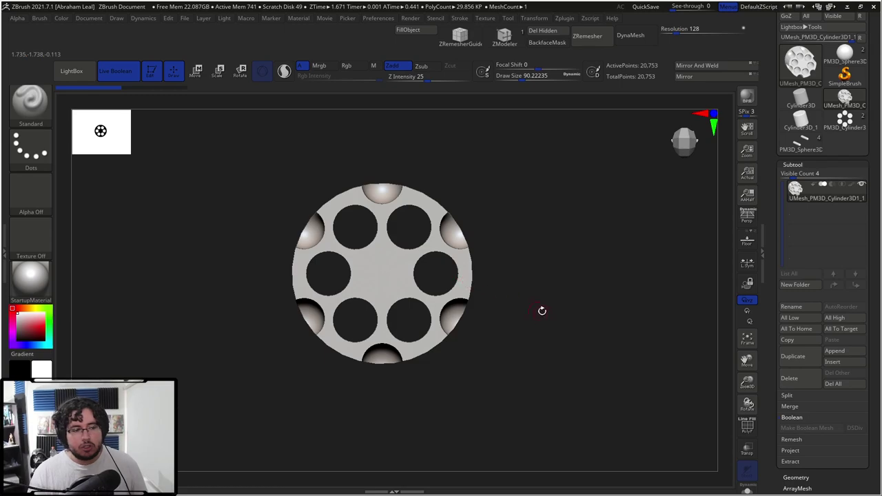
# Open the ZRemesher geometry settings for the grooved cylinder and enable DetectEdges
pyautogui.moveTo(542, 310); pyautogui.dragTo(564, 280)
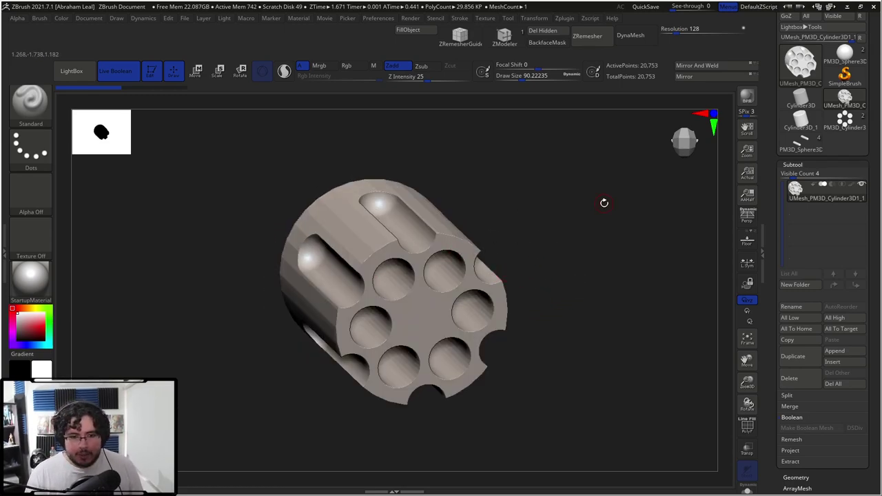
pyautogui.keyDown('shift'); pyautogui.moveTo(640, 252); pyautogui.dragTo(614, 227); pyautogui.keyUp('shift')
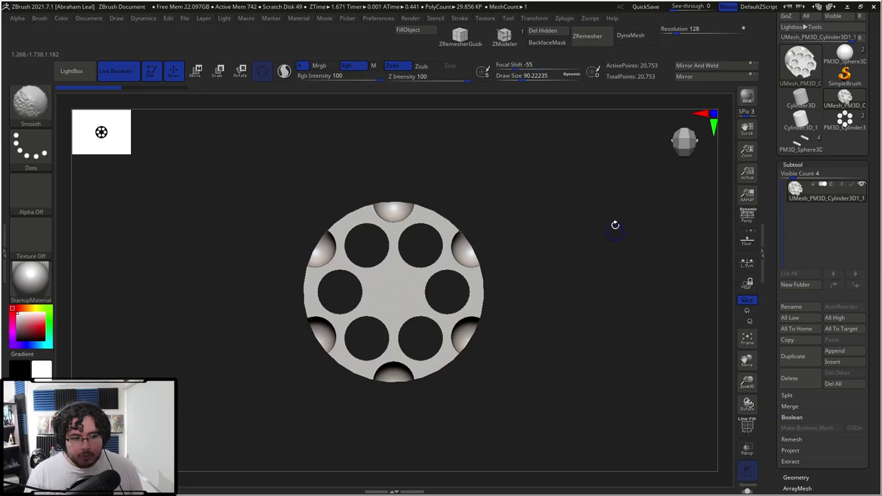
pyautogui.click(814, 166)
pyautogui.click(814, 176)
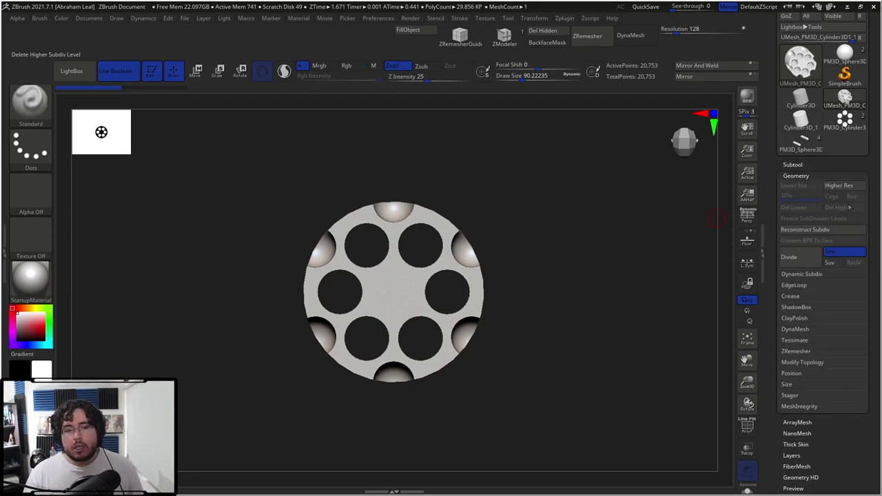
pyautogui.scroll(-3, 869, 208)
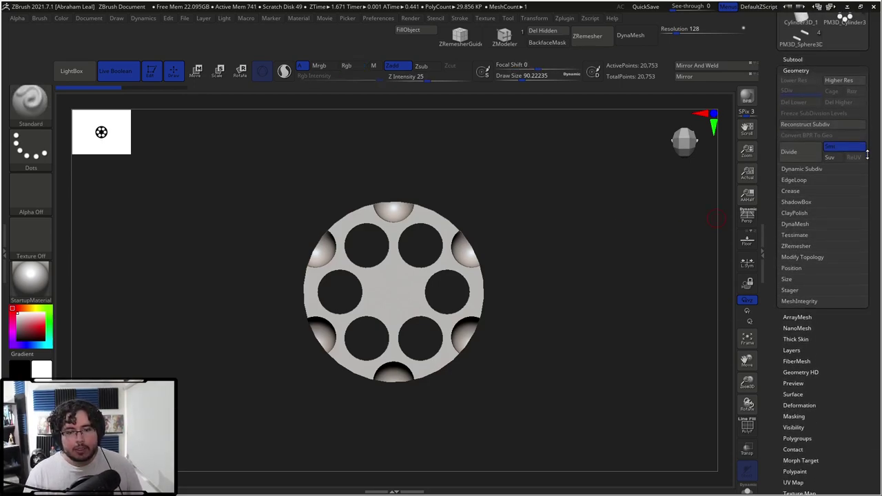
pyautogui.click(803, 241)
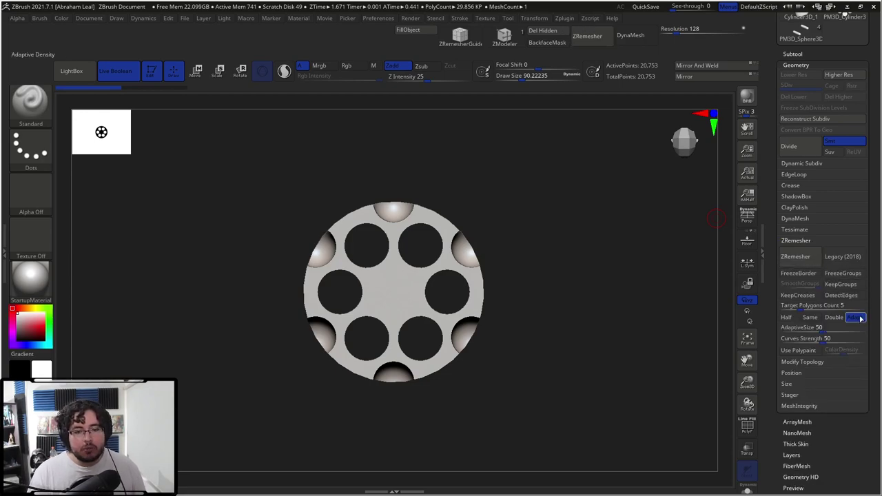
pyautogui.click(850, 296)
pyautogui.moveTo(592, 302); pyautogui.dragTo(634, 325)
# Run ZRemesher on the grooved cylinder, inspect the topology from several angles and undo the remesh
pyautogui.click(794, 241)
pyautogui.click(795, 241)
pyautogui.click(796, 256)
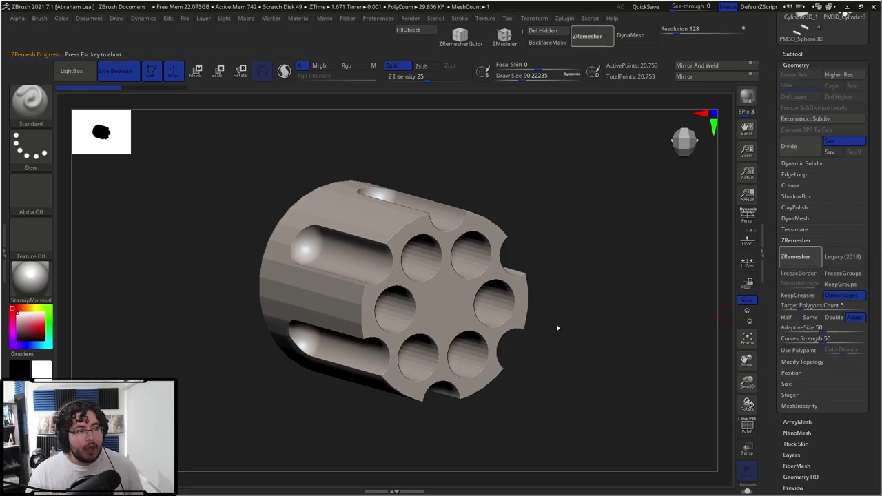
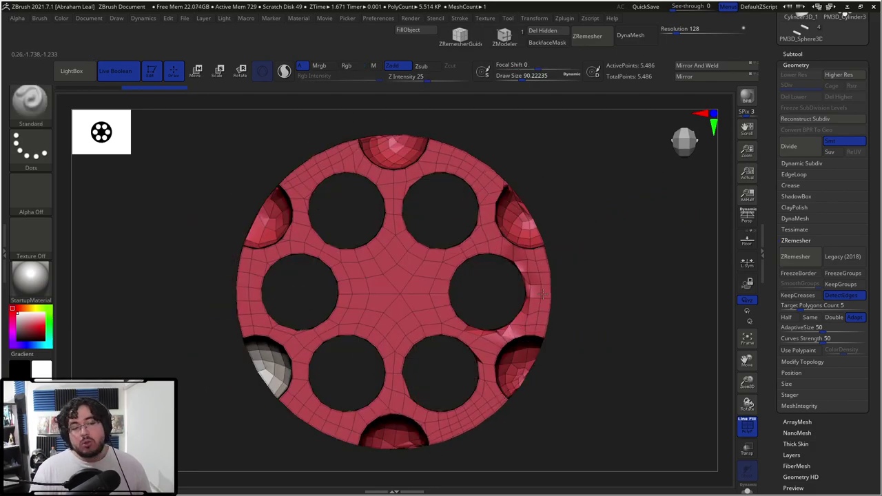
pyautogui.moveTo(551, 208); pyautogui.dragTo(577, 178)
pyautogui.moveTo(618, 209); pyautogui.dragTo(717, 200)
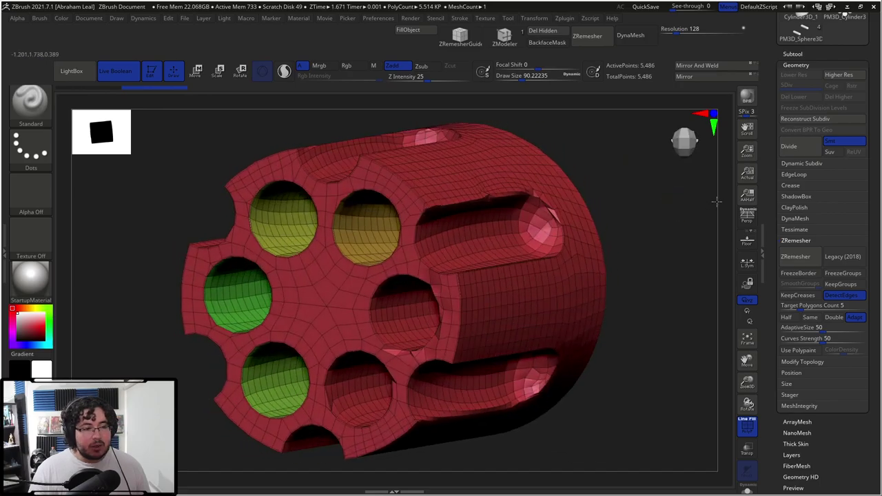
pyautogui.hotkey('ctrl', 'z')
# Try to remesh the cylinder with FreezeBorder enabled, and switch that option off again
pyautogui.moveTo(567, 170)
pyautogui.keyDown('shift'); pyautogui.mouseDown()
pyautogui.moveTo(511, 175)
pyautogui.moveTo(528, 167)
pyautogui.moveTo(559, 216)
pyautogui.moveTo(593, 211)
pyautogui.moveTo(614, 271)
pyautogui.moveTo(608, 289)
pyautogui.moveTo(621, 201)
pyautogui.moveTo(701, 232)
pyautogui.mouseUp(); pyautogui.keyUp('shift')
pyautogui.moveTo(677, 315); pyautogui.dragTo(702, 323)
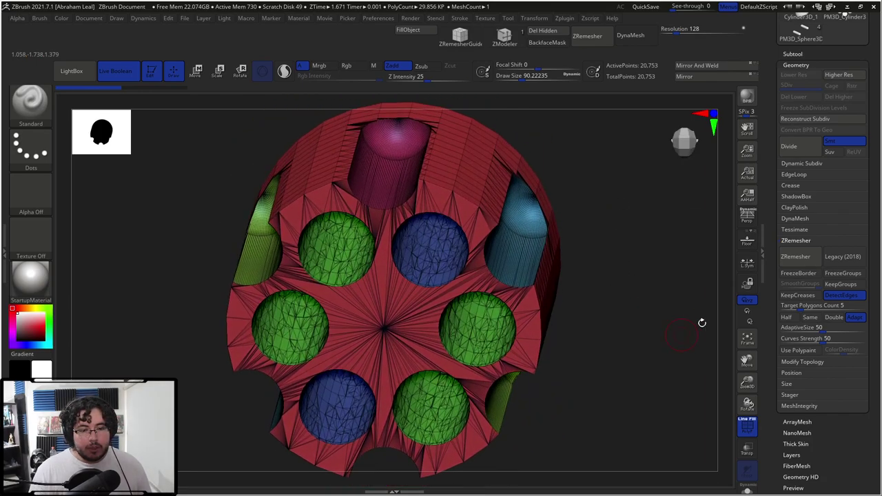
pyautogui.click(784, 273)
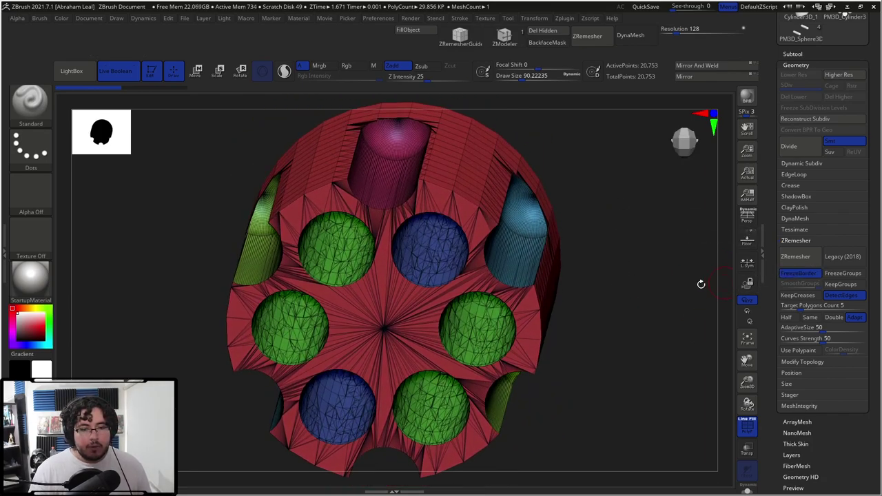
pyautogui.click(796, 257)
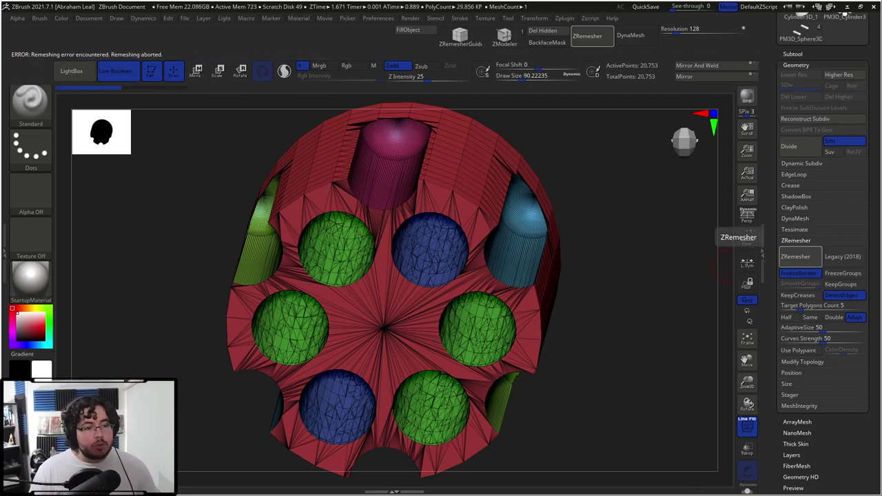
pyautogui.click(795, 276)
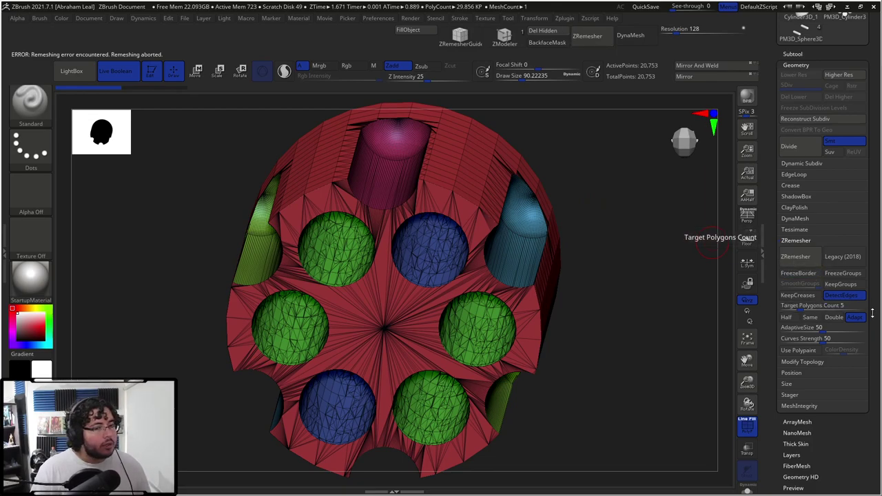
# Remesh the cylinder using ZRemesher with DetectEdges and Adapt, inspect the new topology and hide the polyframe
pyautogui.click(803, 257)
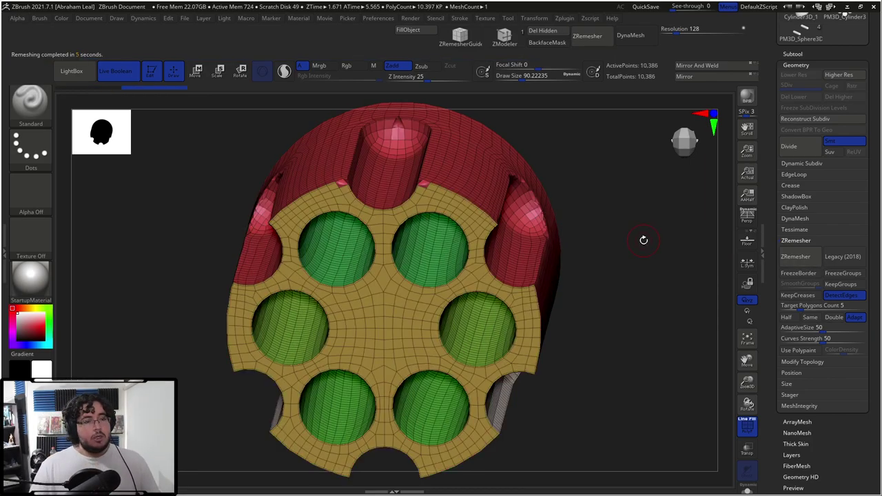
pyautogui.keyDown('shift'); pyautogui.moveTo(647, 279); pyautogui.dragTo(646, 247); pyautogui.keyUp('shift')
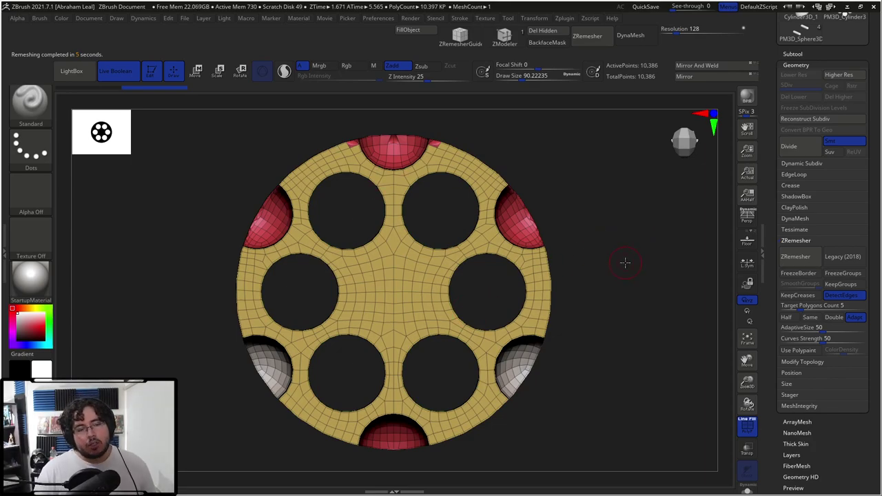
pyautogui.moveTo(624, 260); pyautogui.dragTo(652, 236)
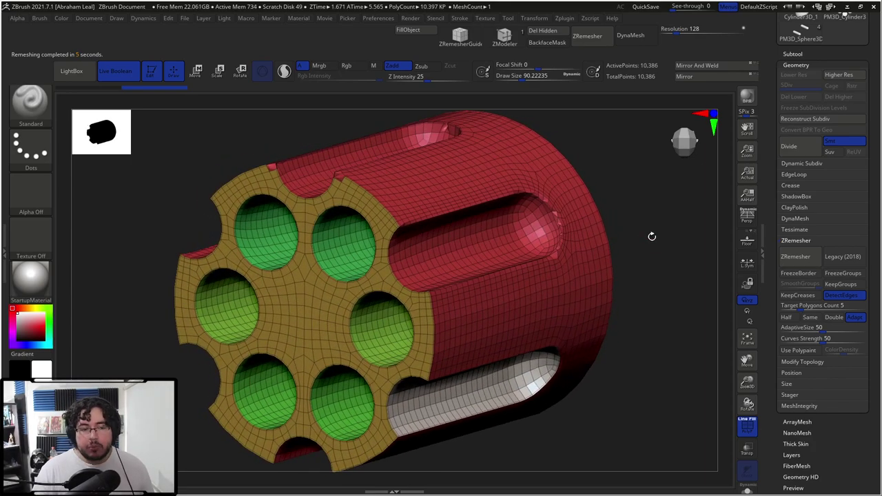
pyautogui.click(749, 425)
pyautogui.moveTo(693, 335)
pyautogui.mouseDown()
pyautogui.moveTo(665, 305)
pyautogui.moveTo(675, 307)
pyautogui.mouseUp()
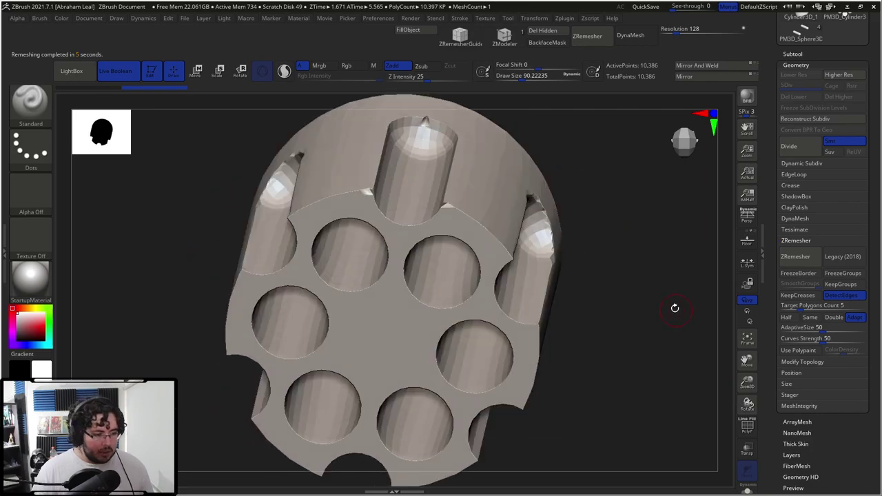
# Subdivide the remeshed cylinder up to SDiv level 4 and check the smoothed grooves and chambers
pyautogui.press('ctrl')
pyautogui.hotkey('ctrl', 'd')
pyautogui.hotkey('ctrl', 'd')
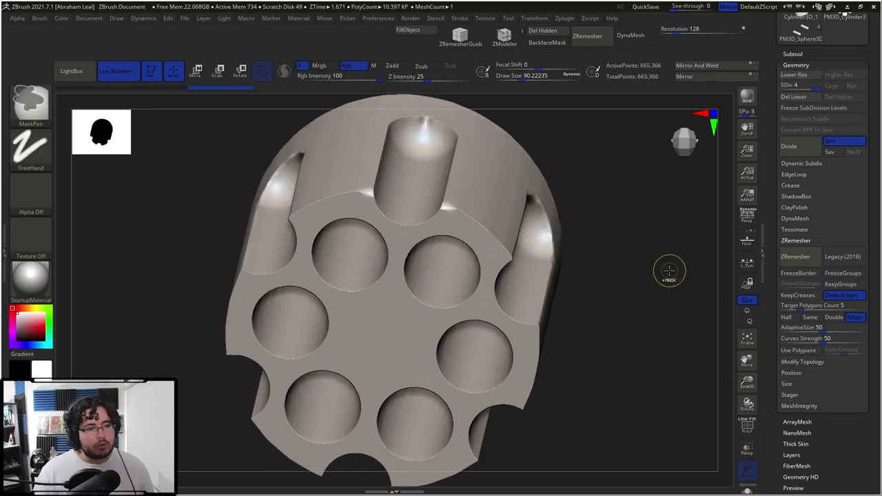
pyautogui.hotkey('ctrl', 'd')
pyautogui.hotkey('shift', 'd')
pyautogui.moveTo(654, 258); pyautogui.dragTo(607, 337)
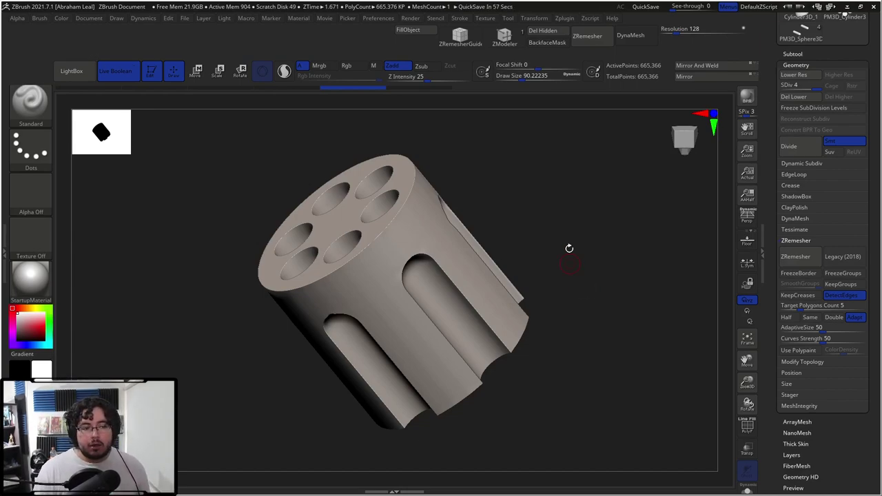
# Switch to Maya, close the Duplicate Special options and change from the front view to the perspective view
pyautogui.moveTo(569, 248); pyautogui.dragTo(614, 234)
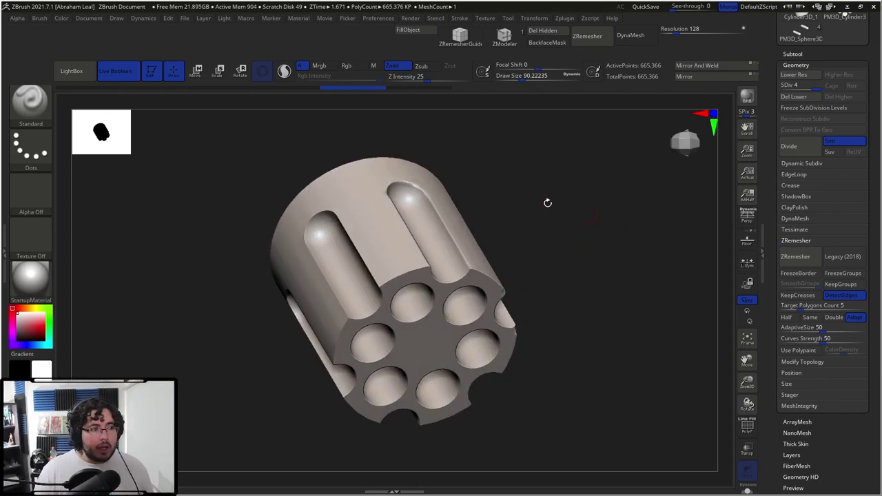
pyautogui.hotkey('alt', 'Tab')
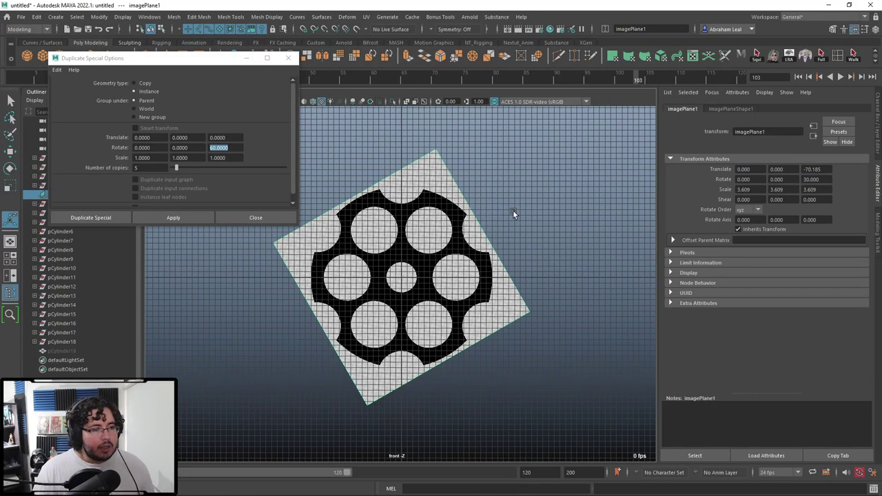
pyautogui.click(545, 216)
pyautogui.press('space')
pyautogui.moveTo(553, 218); pyautogui.dragTo(550, 200)
pyautogui.click(288, 58)
pyautogui.keyDown('alt'); pyautogui.moveTo(386, 207); pyautogui.dragTo(528, 243); pyautogui.keyUp('alt')
# Create a polygon cube and scale it up uniformly
pyautogui.click(44, 60)
pyautogui.press('r')
pyautogui.click(359, 173)
# Create a polygon sphere, scale it uniformly to about 9.5 and move it onto the cube's upper front edge
pyautogui.click(28, 57)
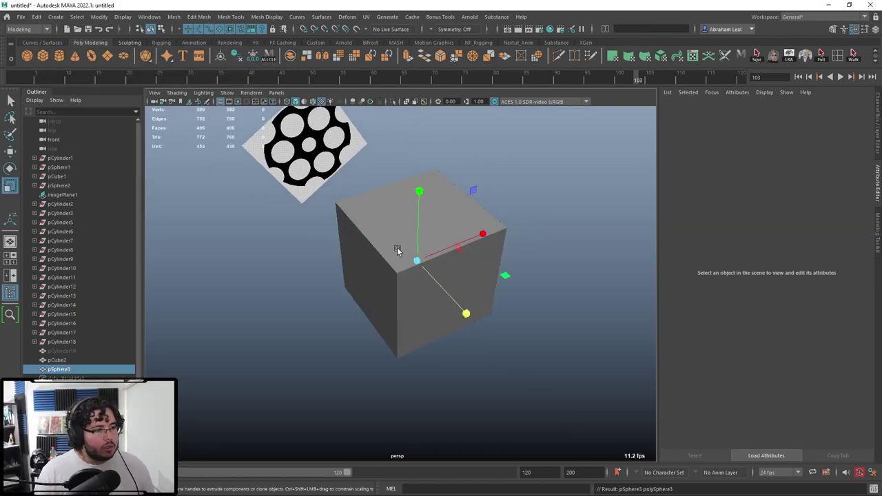
pyautogui.moveTo(417, 260); pyautogui.dragTo(477, 230)
pyautogui.press('w')
pyautogui.press('r')
# Set the sphere's axis and height subdivisions to 8 each
pyautogui.hotkey('ctrl', 'a')
pyautogui.click(754, 216)
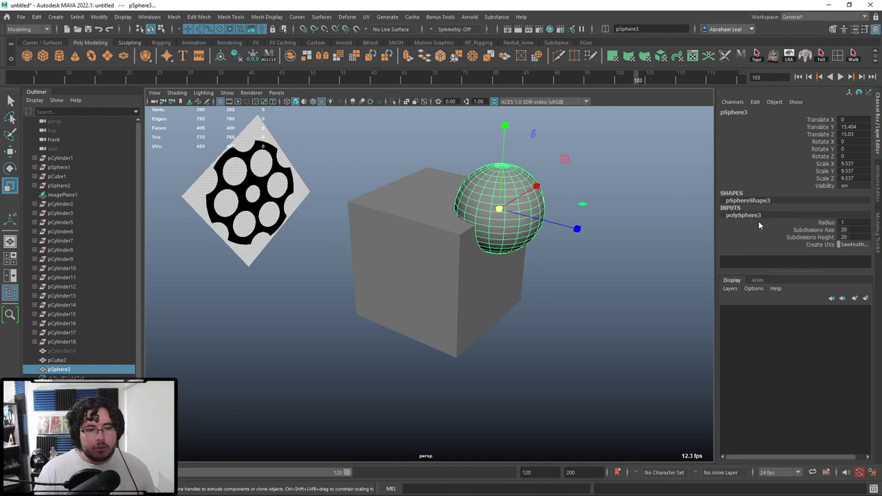
pyautogui.write('8')
pyautogui.press('Return')
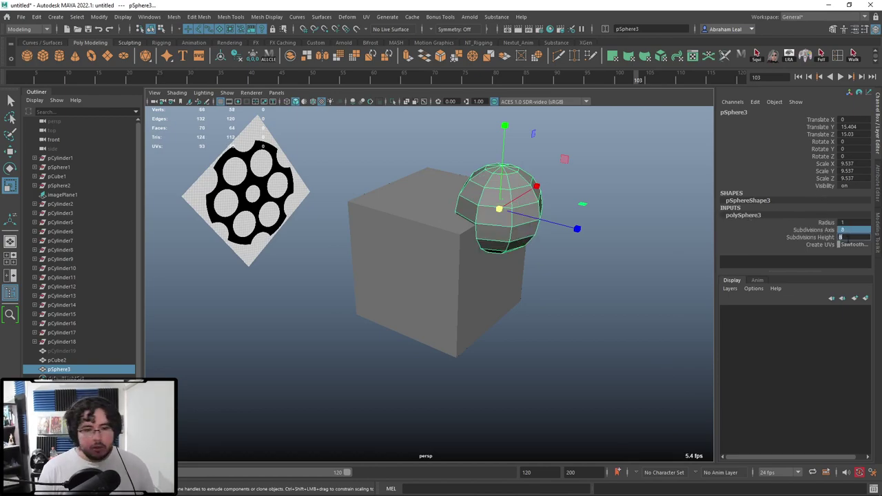
# Align the sphere's centre with the cube's upper edge in height and depth using vertex snapping
pyautogui.keyDown('alt'); pyautogui.moveTo(585, 270); pyautogui.dragTo(573, 219); pyautogui.keyUp('alt')
pyautogui.keyDown('alt'); pyautogui.moveTo(573, 219); pyautogui.dragTo(517, 280, button='middle'); pyautogui.keyUp('alt')
pyautogui.press('w')
pyautogui.press('v')
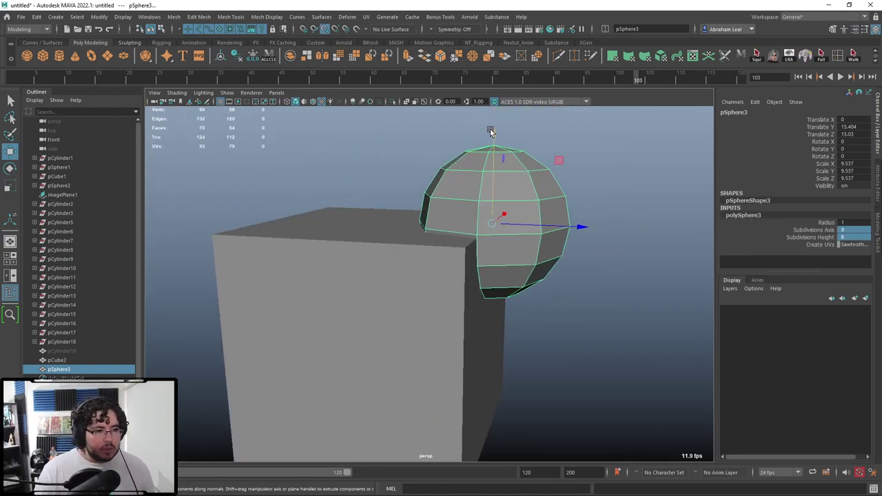
pyautogui.moveTo(492, 134); pyautogui.dragTo(463, 246)
pyautogui.keyDown('alt'); pyautogui.moveTo(518, 251); pyautogui.dragTo(592, 317); pyautogui.keyUp('alt')
pyautogui.press('v')
pyautogui.moveTo(579, 232); pyautogui.dragTo(500, 308)
# Subtract the sphere from the cube with a Boolean difference and inspect the topology around the cut
pyautogui.keyDown('shift'); pyautogui.click(393, 302); pyautogui.keyUp('shift')
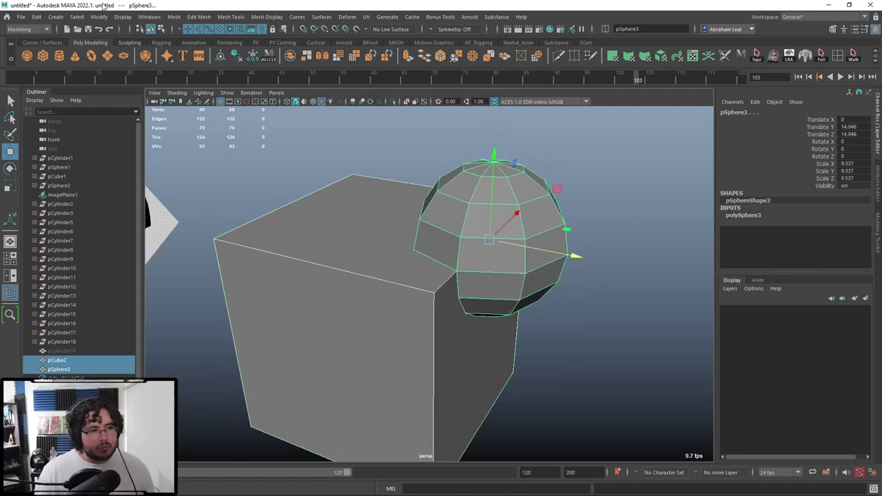
pyautogui.click(174, 16)
pyautogui.moveTo(207, 38)
pyautogui.click(286, 47)
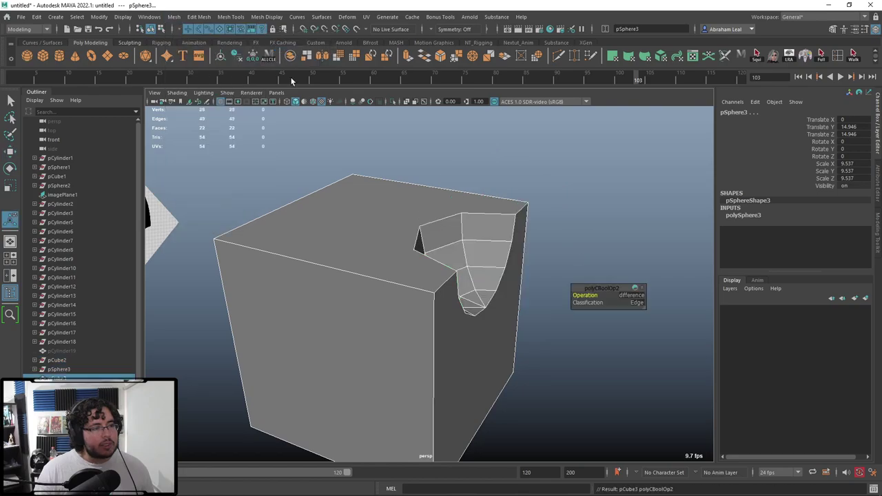
pyautogui.keyDown('alt'); pyautogui.moveTo(575, 225); pyautogui.dragTo(378, 211); pyautogui.keyUp('alt')
pyautogui.keyDown('alt'); pyautogui.moveTo(445, 223); pyautogui.dragTo(431, 242); pyautogui.keyUp('alt')
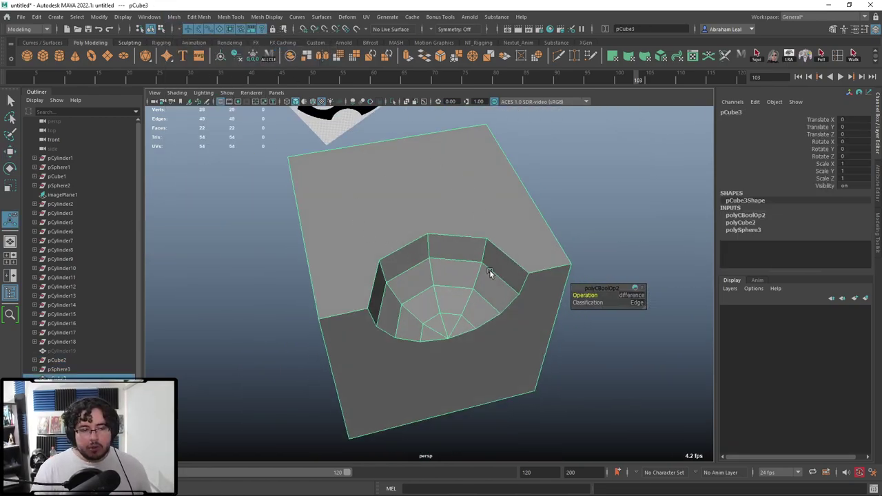
pyautogui.keyDown('alt'); pyautogui.moveTo(490, 269); pyautogui.dragTo(549, 199); pyautogui.keyUp('alt')
pyautogui.rightClick(437, 247)
pyautogui.click(501, 211)
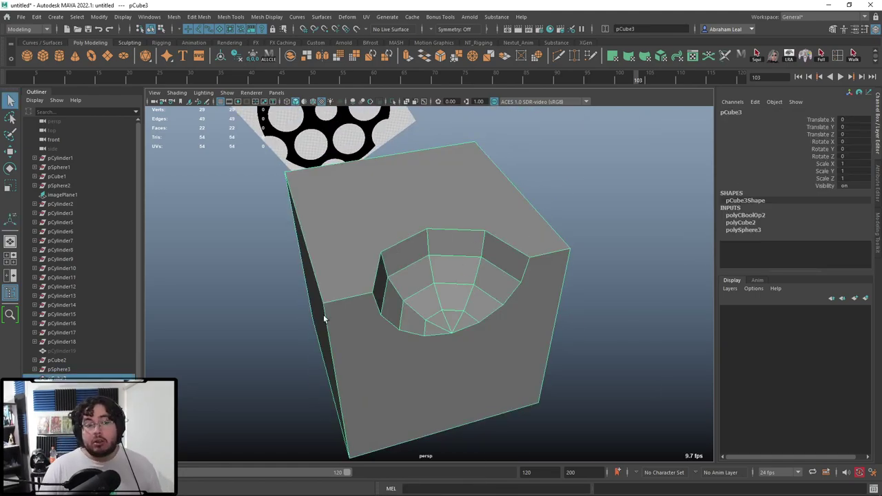
pyautogui.keyDown('alt'); pyautogui.moveTo(369, 269); pyautogui.dragTo(430, 291); pyautogui.keyUp('alt')
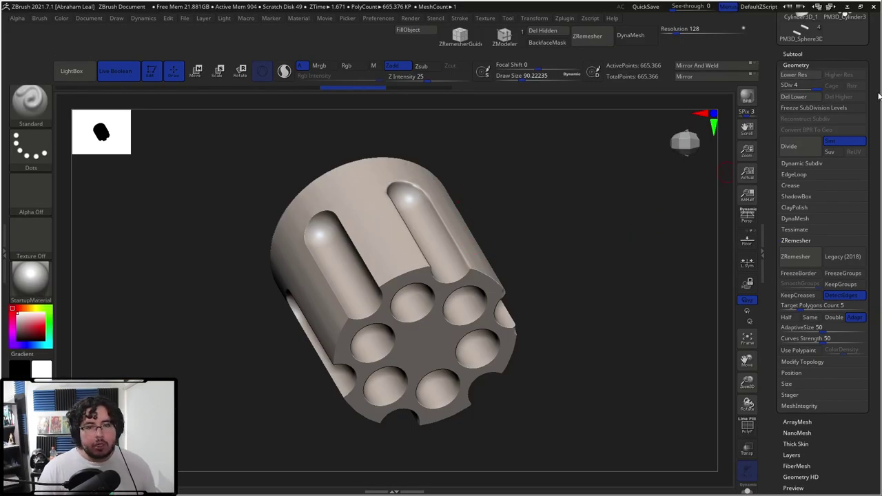
# Return to ZBrush and replace the revolver cylinder on the canvas with a cube converted to PolyMesh3D
pyautogui.moveTo(865, 83); pyautogui.dragTo(865, 265)
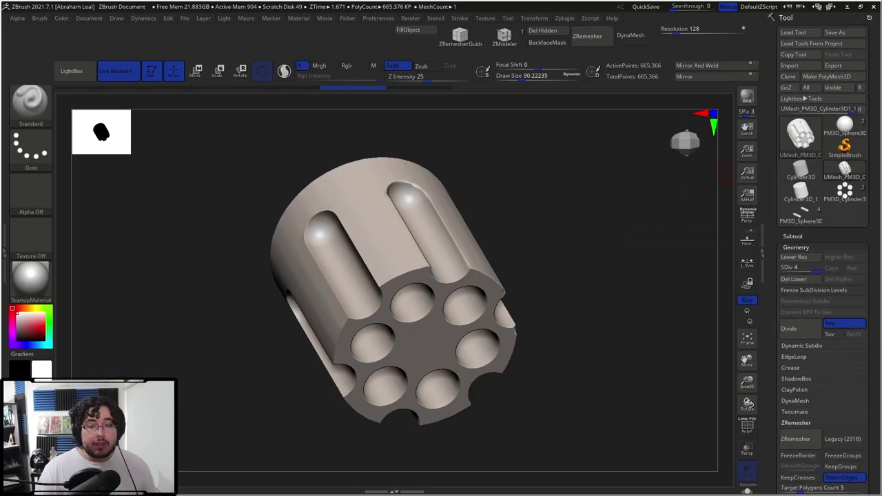
pyautogui.click(838, 142)
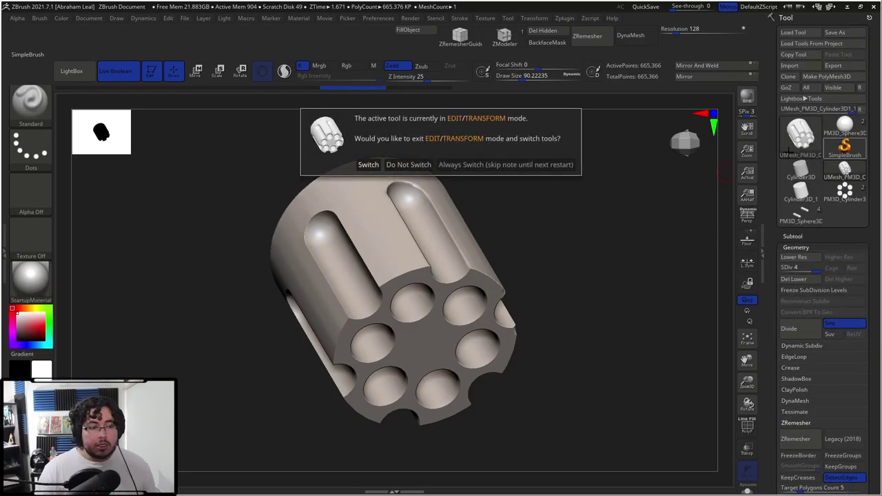
pyautogui.click(408, 164)
pyautogui.click(799, 135)
pyautogui.click(438, 179)
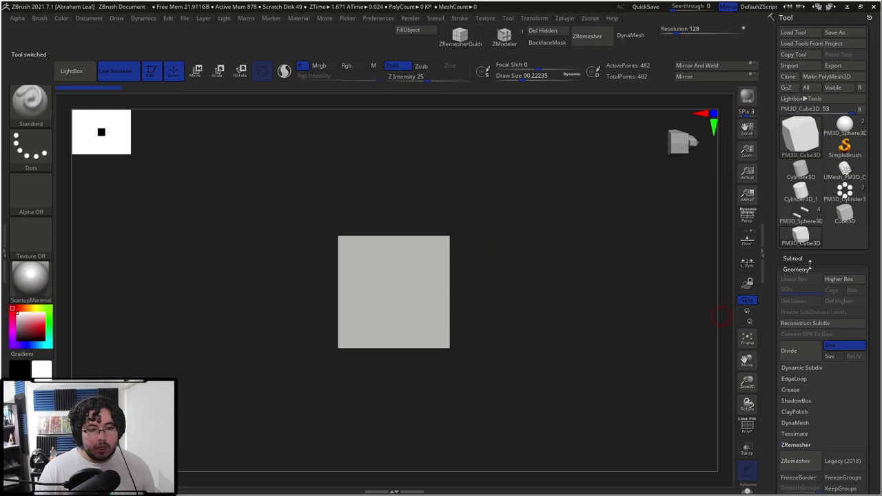
# Append a Sphere3D to the cube as a new subtool and select it
pyautogui.click(801, 256)
pyautogui.click(835, 314)
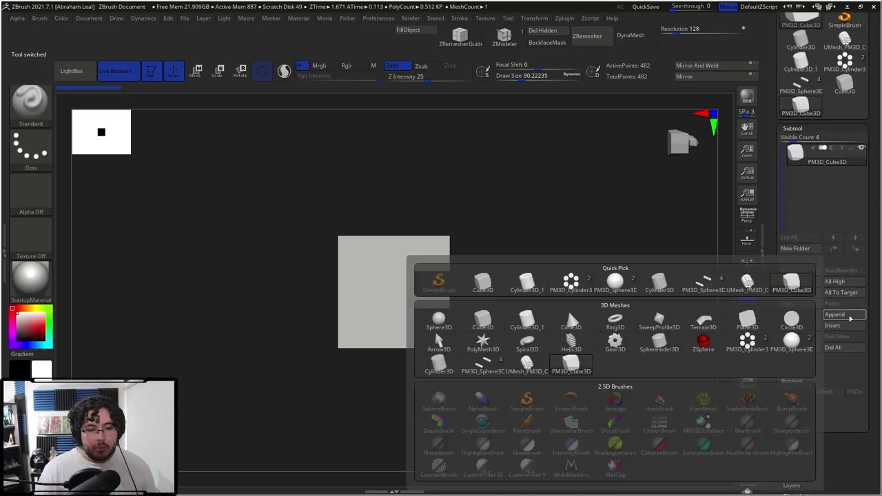
pyautogui.click(439, 320)
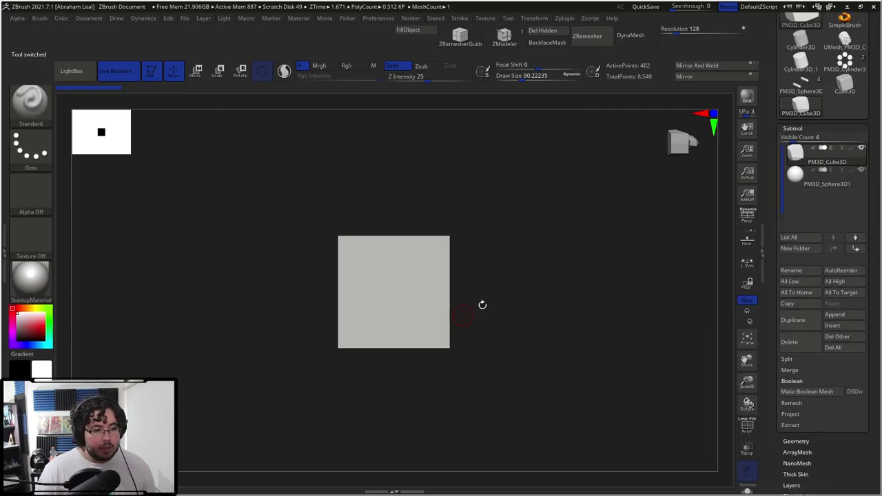
pyautogui.click(795, 186)
# Move the sphere so it is centred on the cube's upper edge and resize it to about two thirds of the cube's width
pyautogui.press('w')
pyautogui.moveTo(450, 291); pyautogui.dragTo(502, 291)
pyautogui.moveTo(445, 238); pyautogui.dragTo(446, 180)
pyautogui.press('r')
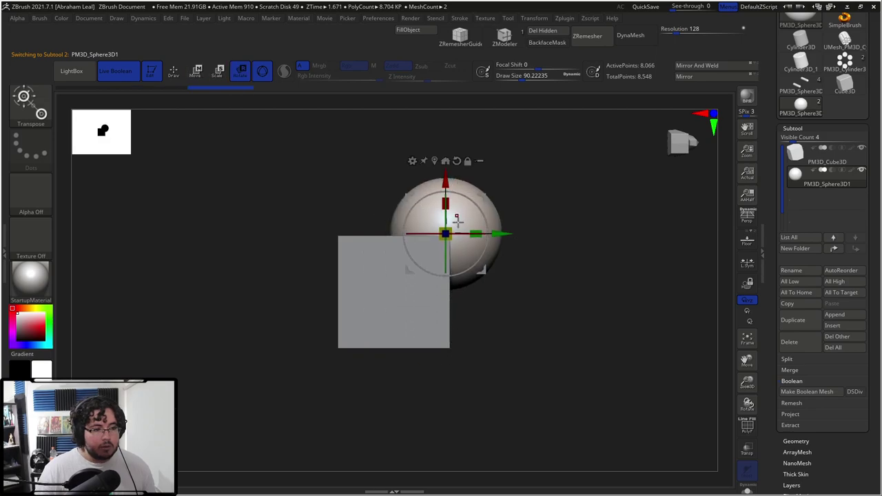
pyautogui.moveTo(445, 234); pyautogui.dragTo(429, 246)
pyautogui.keyDown('alt'); pyautogui.moveTo(538, 184); pyautogui.dragTo(581, 384); pyautogui.keyUp('alt')
pyautogui.moveTo(447, 182); pyautogui.dragTo(447, 189)
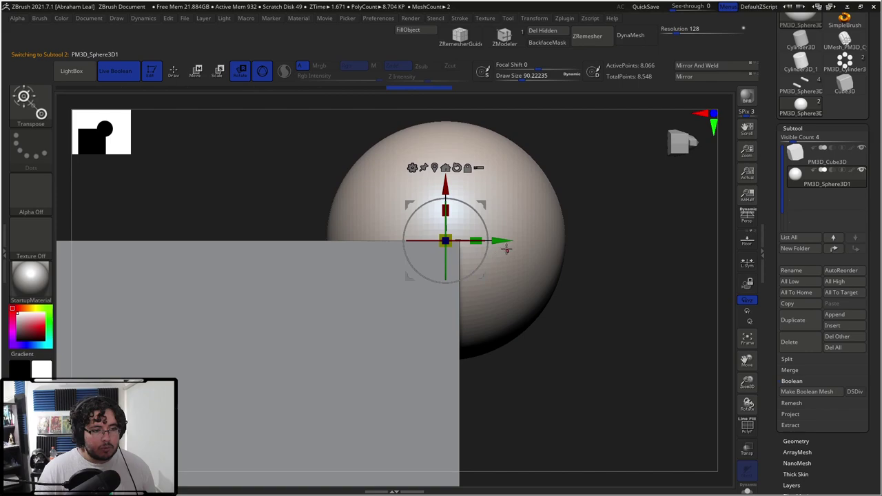
pyautogui.moveTo(507, 250); pyautogui.dragTo(520, 249)
pyautogui.press('f')
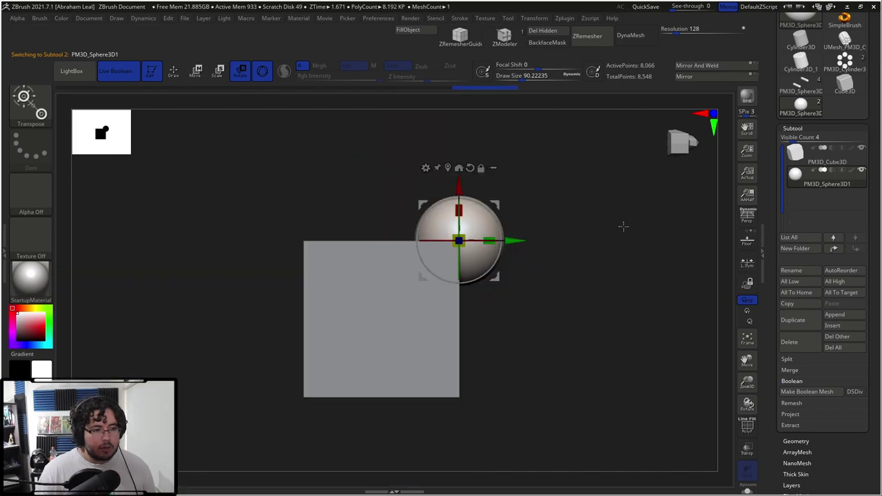
pyautogui.keyDown('shift'); pyautogui.moveTo(623, 226); pyautogui.dragTo(587, 229); pyautogui.keyUp('shift')
pyautogui.moveTo(463, 244); pyautogui.dragTo(481, 248)
pyautogui.keyDown('shift'); pyautogui.moveTo(601, 230); pyautogui.dragTo(665, 219); pyautogui.keyUp('shift')
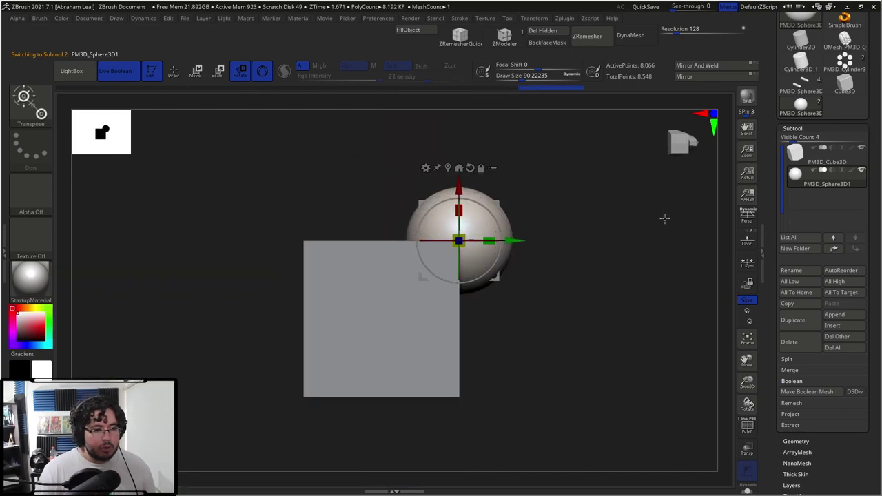
# Set the sphere subtool to subtract from the cube, make the Boolean mesh and open the resulting UMesh tool
pyautogui.press('q')
pyautogui.click(831, 171)
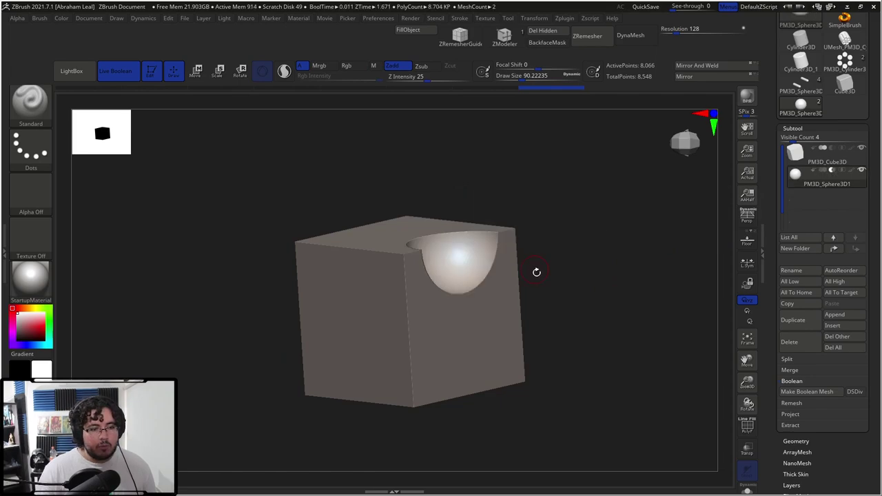
pyautogui.moveTo(536, 269); pyautogui.dragTo(682, 219)
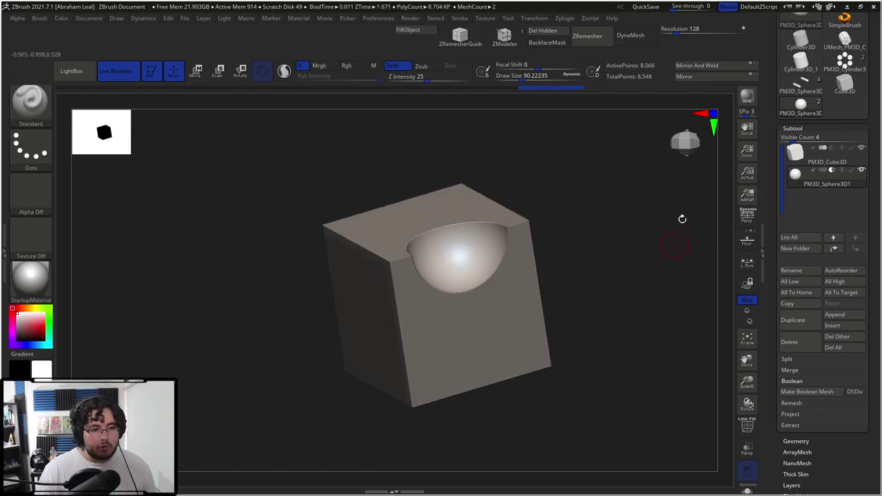
pyautogui.click(808, 390)
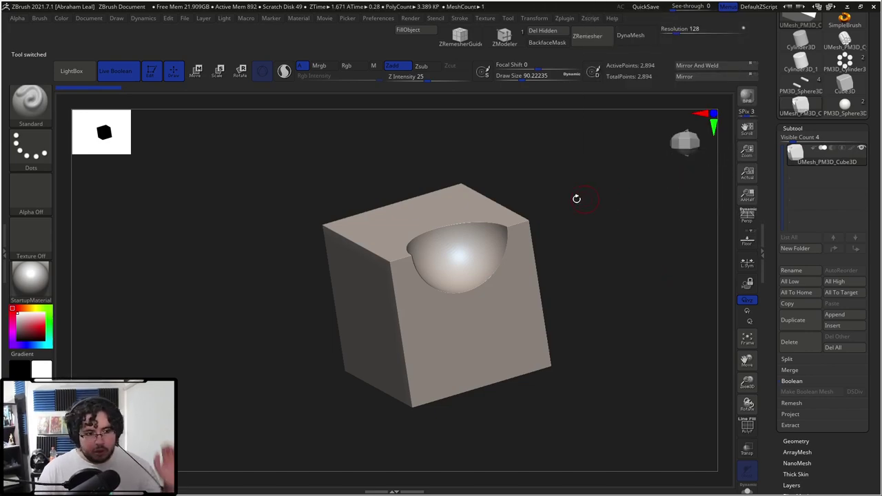
pyautogui.moveTo(577, 197); pyautogui.dragTo(606, 231)
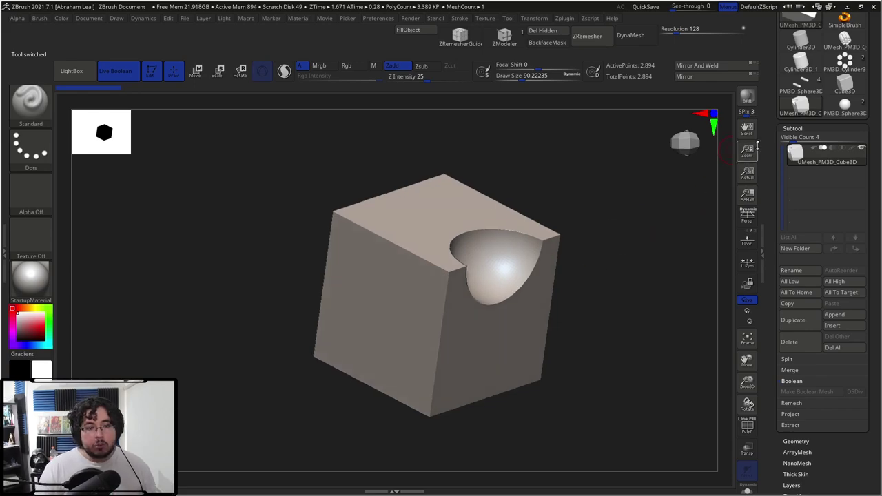
# Remesh the cut cube using ZRemesher with DetectEdges and Adapt at a Target Polygons Count of 5
pyautogui.click(792, 125)
pyautogui.click(795, 141)
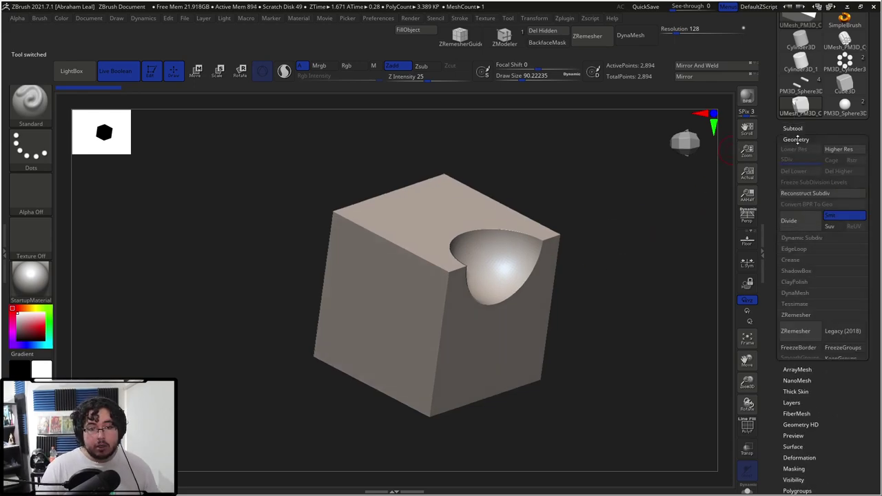
pyautogui.click(841, 370)
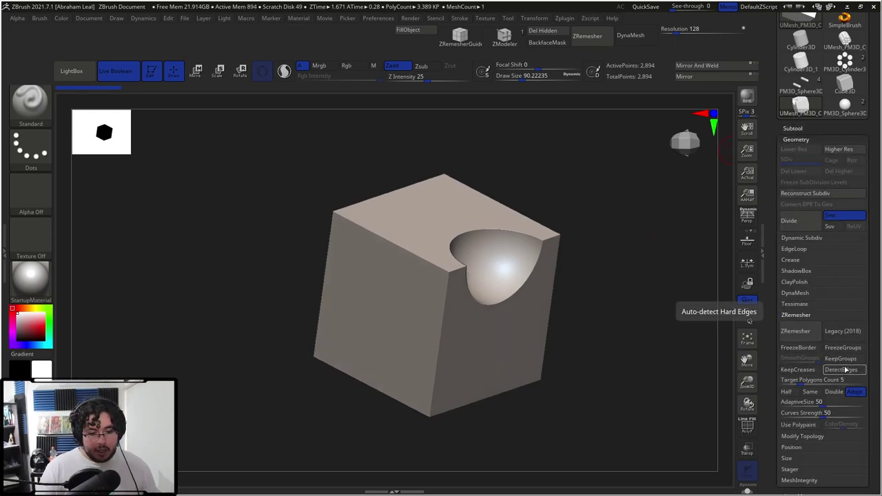
pyautogui.click(805, 380)
pyautogui.write('5')
pyautogui.press('Return')
pyautogui.click(796, 331)
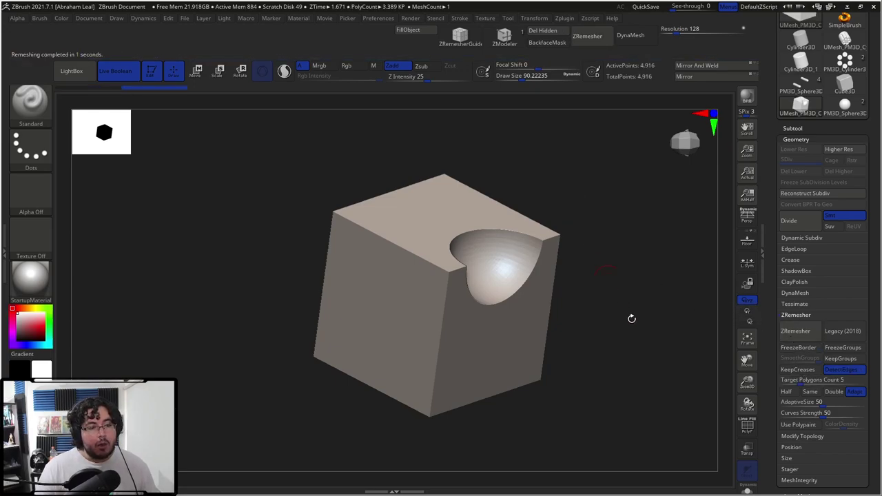
# Show the polyframe and examine the edge flow around the spherical cut from several angles
pyautogui.click(747, 425)
pyautogui.moveTo(647, 373); pyautogui.dragTo(657, 260)
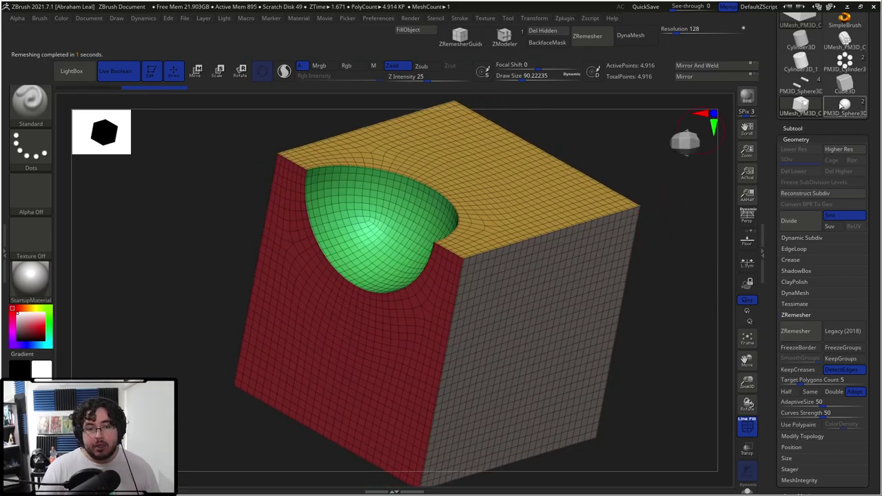
pyautogui.keyDown('shift'); pyautogui.moveTo(633, 153); pyautogui.dragTo(631, 187); pyautogui.keyUp('shift')
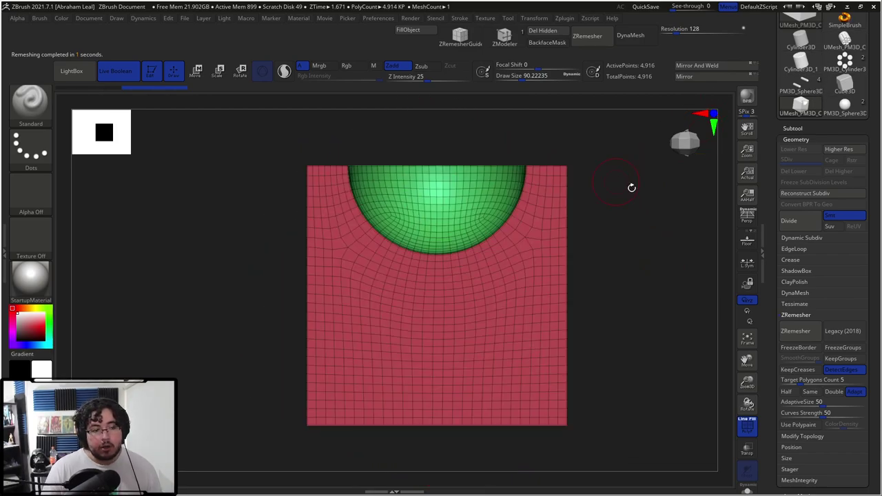
pyautogui.moveTo(614, 249); pyautogui.dragTo(626, 292)
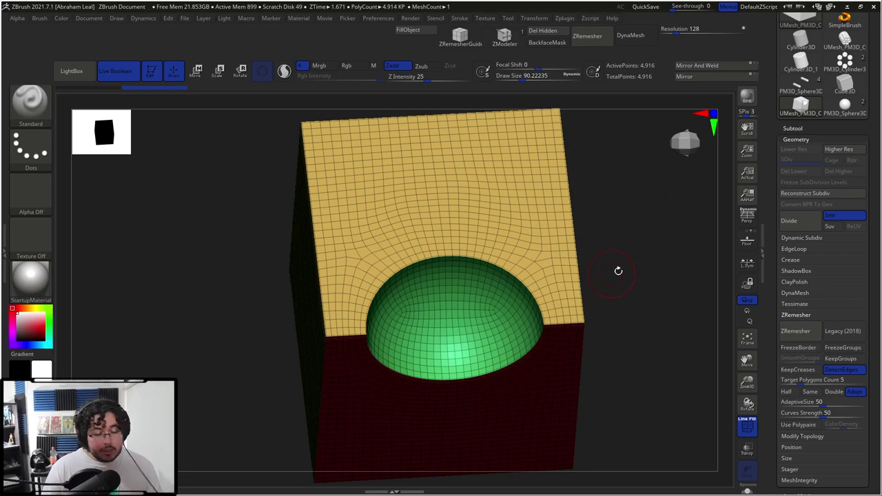
pyautogui.keyDown('alt'); pyautogui.moveTo(595, 235); pyautogui.dragTo(584, 194); pyautogui.keyUp('alt')
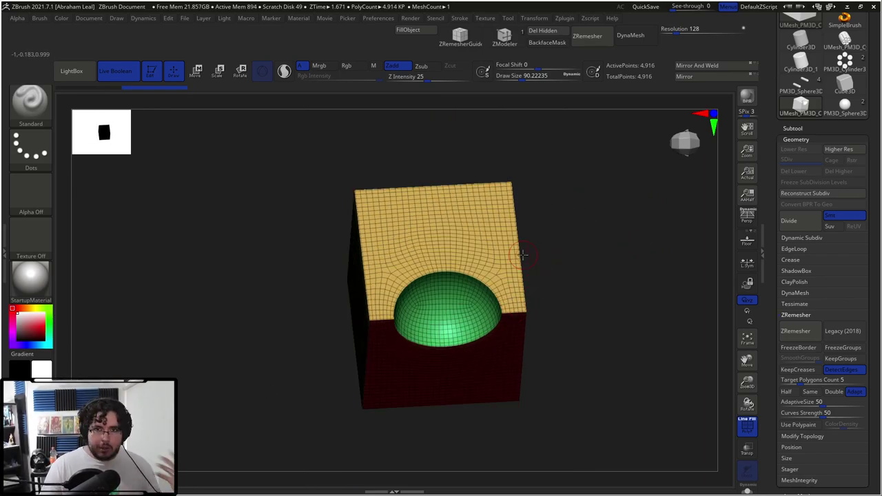
pyautogui.moveTo(579, 279); pyautogui.dragTo(638, 264)
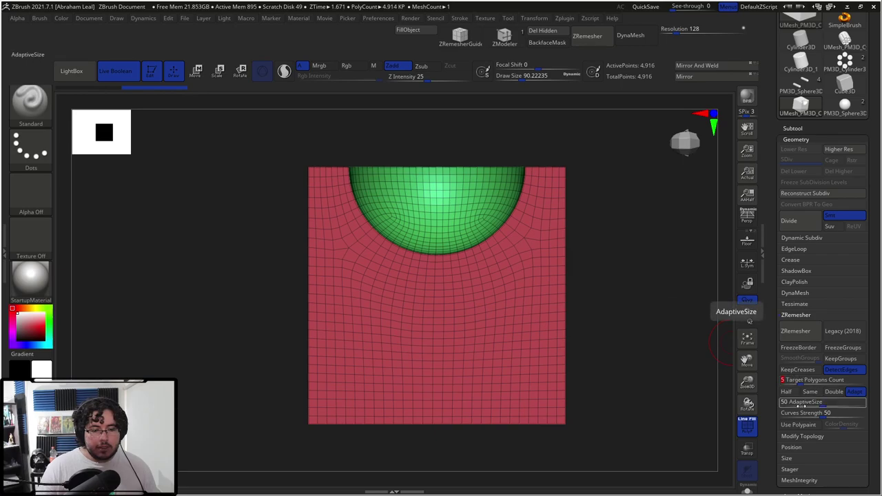
# Set ZRemesher to Half, remesh the cut cube repeatedly and check the reduced topology from the front
pyautogui.click(787, 392)
pyautogui.click(797, 331)
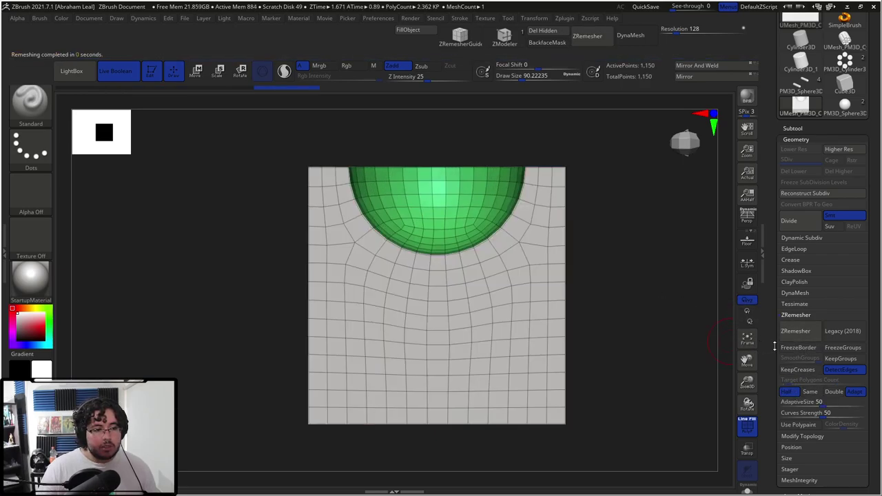
pyautogui.click(797, 331)
pyautogui.moveTo(627, 279); pyautogui.dragTo(727, 359)
pyautogui.click(794, 334)
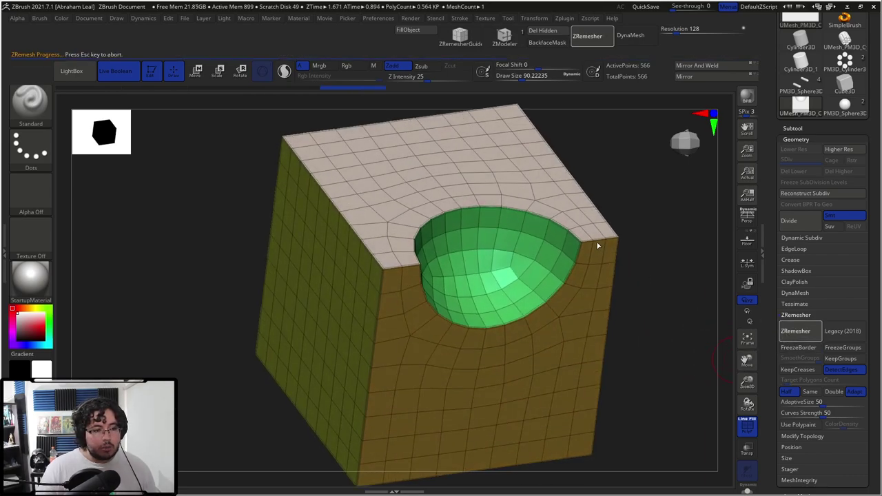
pyautogui.keyDown('shift'); pyautogui.moveTo(646, 238); pyautogui.dragTo(636, 231); pyautogui.keyUp('shift')
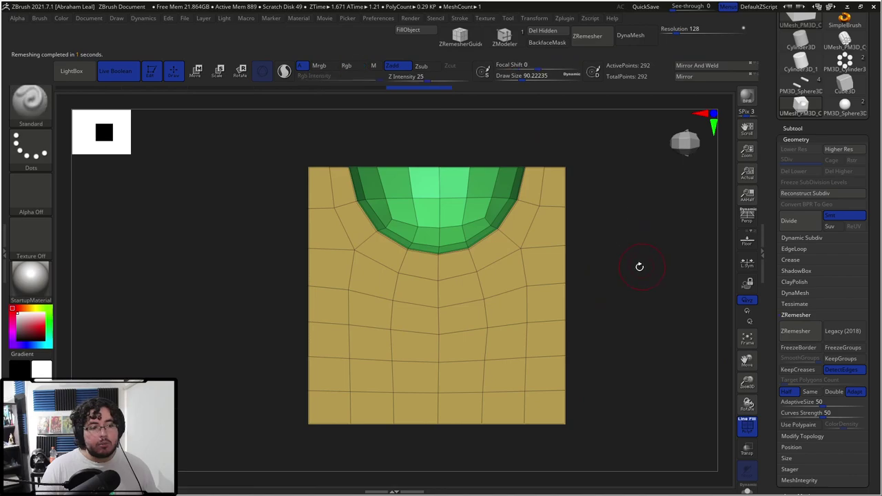
# Subdivide the remeshed cube twice and hide the polyframe to check the smoothness of the spherical cut
pyautogui.keyDown('shift'); pyautogui.moveTo(640, 266); pyautogui.dragTo(624, 289); pyautogui.keyUp('shift')
pyautogui.moveTo(630, 250); pyautogui.dragTo(648, 275)
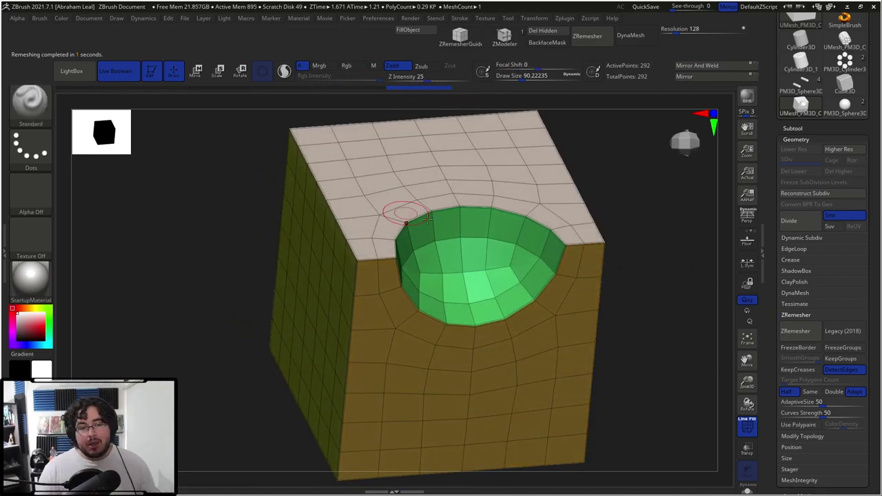
pyautogui.hotkey('ctrl', 'd')
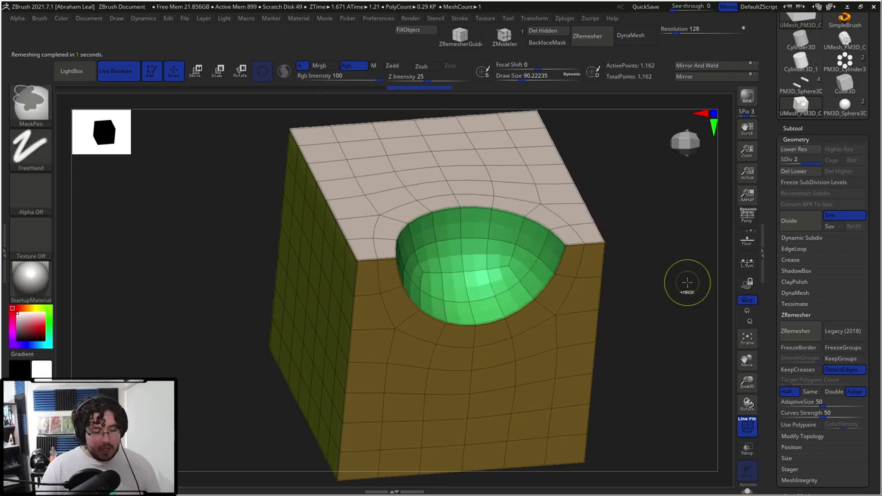
pyautogui.hotkey('ctrl', 'd')
pyautogui.hotkey('shift', 'f')
pyautogui.moveTo(660, 368); pyautogui.dragTo(641, 351)
# Undo the two subdivisions and the last ZRemesher pass, and face the cube from the front
pyautogui.hotkey('ctrl', 'z')
pyautogui.hotkey('ctrl', 'z')
pyautogui.hotkey('ctrl', 'z')
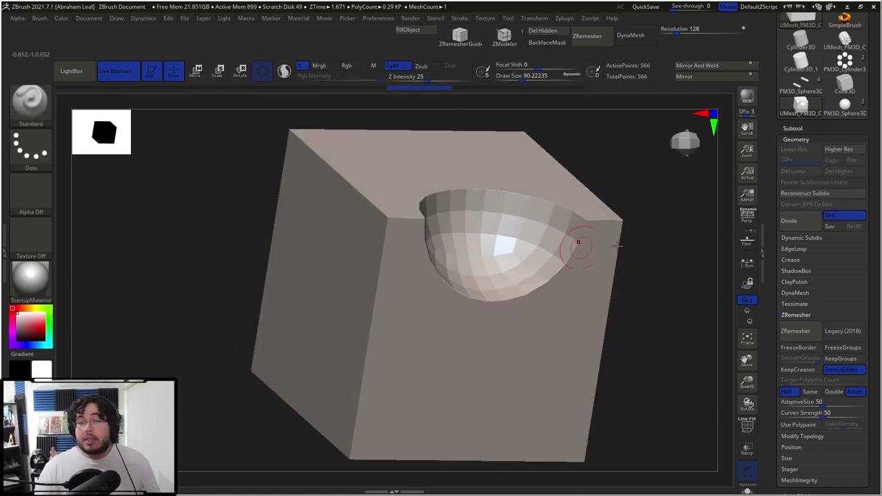
pyautogui.moveTo(618, 246); pyautogui.dragTo(618, 202)
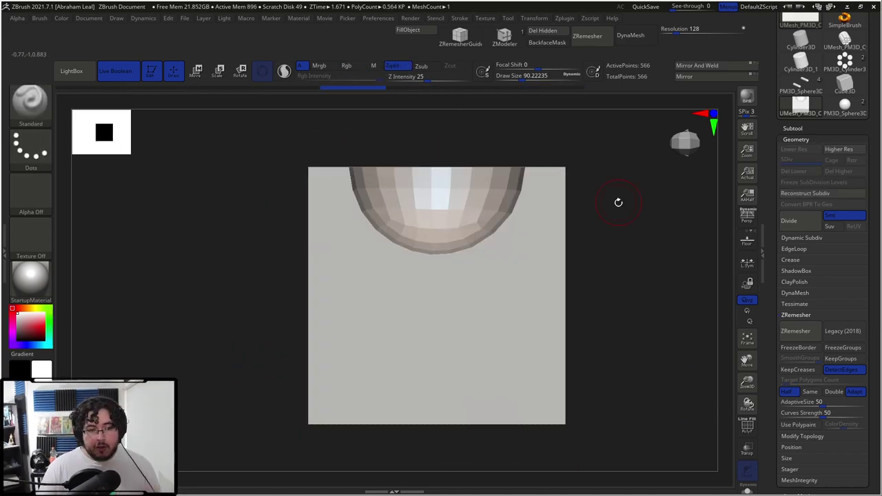
# Subdivide the cut cube up to SDiv 4 and delete its lower subdivision levels
pyautogui.press('d')
pyautogui.press('d')
pyautogui.press('d')
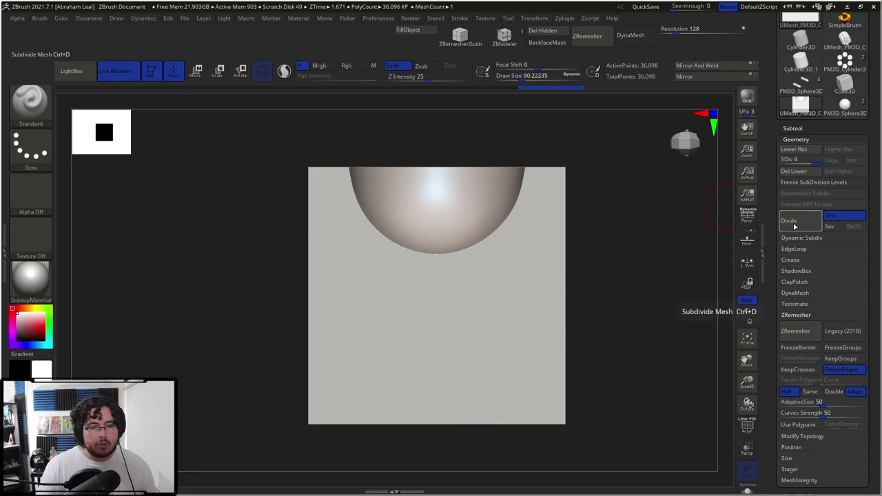
pyautogui.click(793, 171)
pyautogui.moveTo(621, 253); pyautogui.dragTo(208, 168)
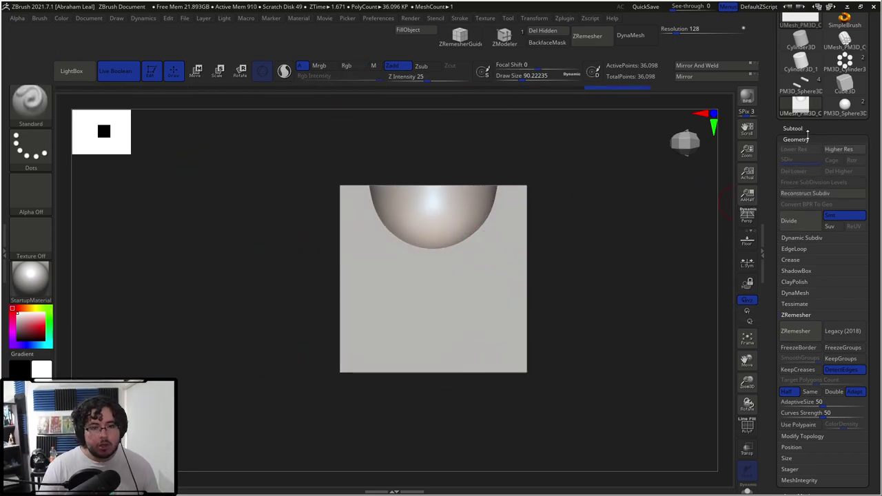
# Append a Cylinder3D as a new subtool to the cut cube and select it
pyautogui.click(800, 129)
pyautogui.click(835, 314)
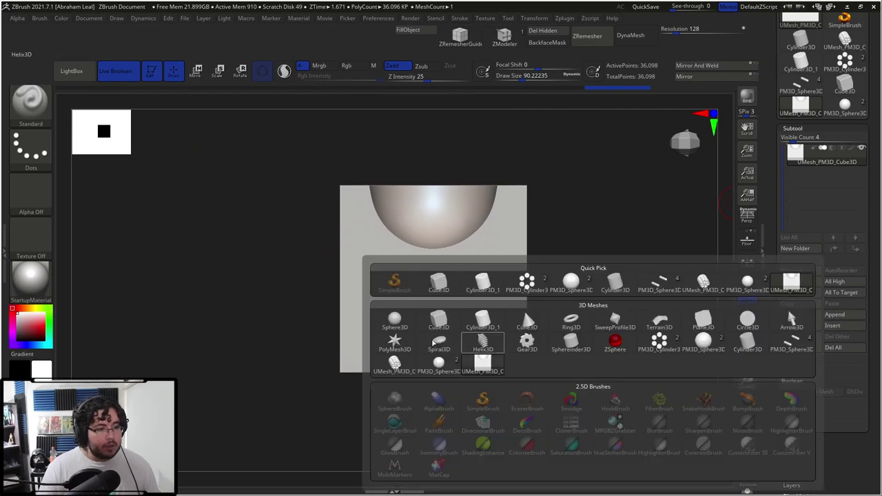
pyautogui.click(483, 321)
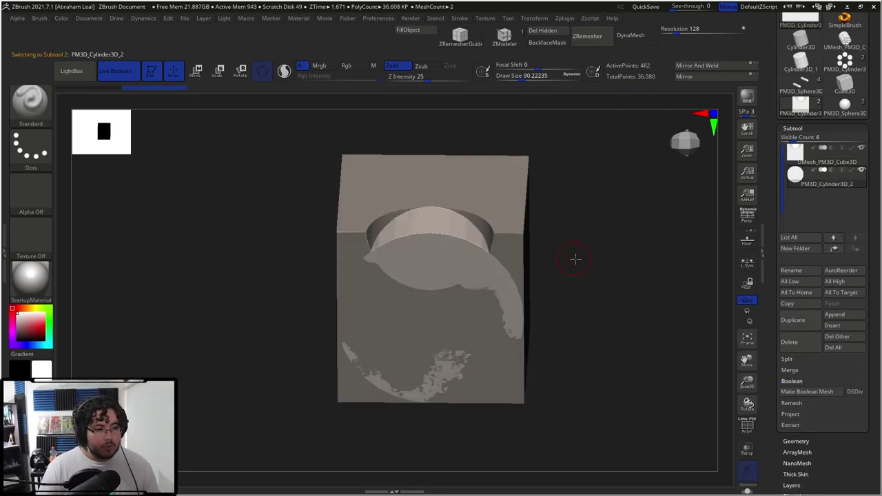
pyautogui.keyDown('shift'); pyautogui.moveTo(575, 259); pyautogui.dragTo(527, 273); pyautogui.keyUp('shift')
# Move the cylinder to the cube's side, reduce its diameter and lengthen it so it extends beyond both faces
pyautogui.press('w')
pyautogui.moveTo(377, 319); pyautogui.dragTo(486, 319)
pyautogui.press('r')
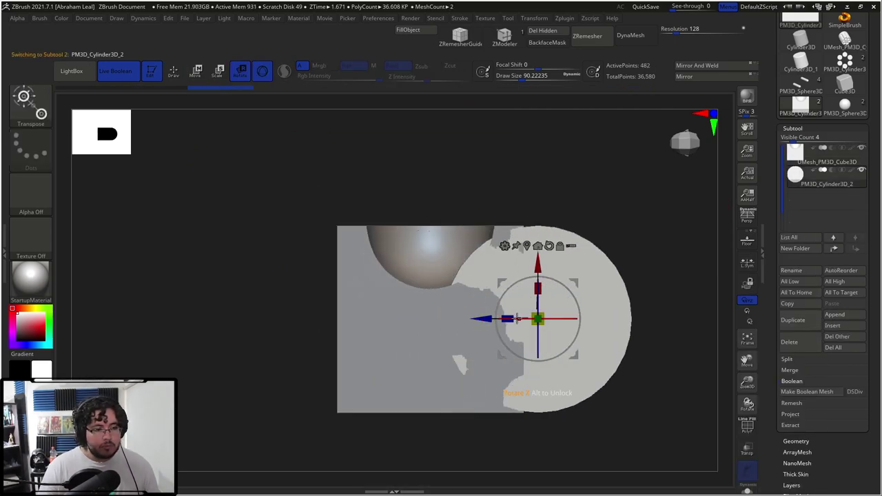
pyautogui.moveTo(542, 321); pyautogui.dragTo(479, 321)
pyautogui.keyDown('shift'); pyautogui.moveTo(658, 322); pyautogui.dragTo(375, 324); pyautogui.keyUp('shift')
pyautogui.moveTo(503, 283); pyautogui.dragTo(504, 296)
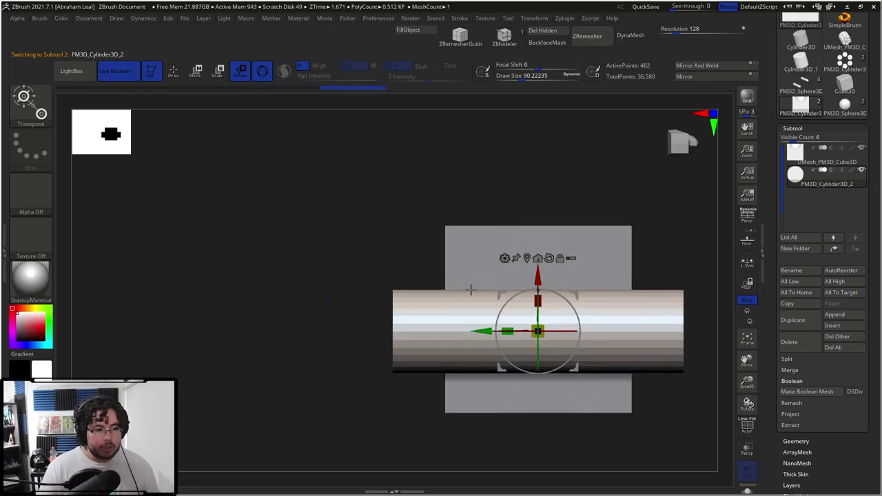
pyautogui.moveTo(470, 290); pyautogui.dragTo(515, 304, button='right')
pyautogui.moveTo(537, 277); pyautogui.dragTo(537, 298)
pyautogui.keyDown('shift'); pyautogui.moveTo(634, 305); pyautogui.dragTo(660, 307); pyautogui.keyUp('shift')
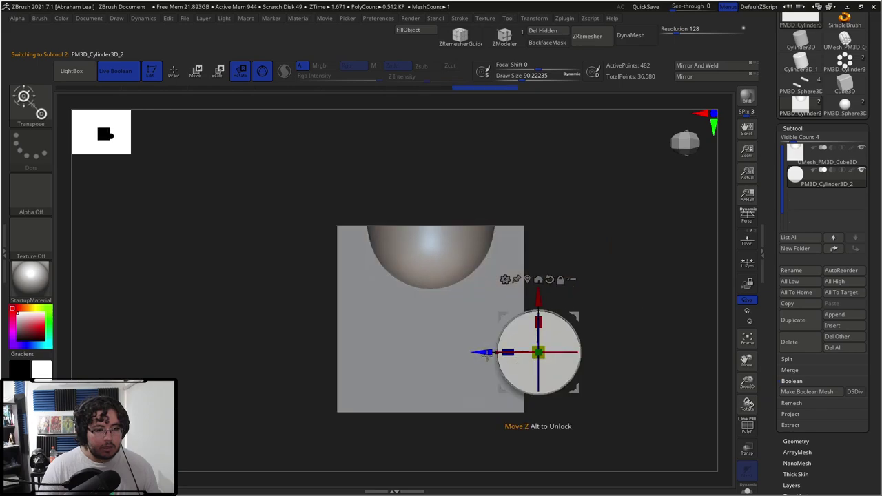
# Position the cylinder over the cube's lower corner edge
pyautogui.moveTo(483, 354); pyautogui.dragTo(448, 353)
pyautogui.moveTo(495, 327); pyautogui.dragTo(502, 330)
pyautogui.moveTo(448, 386); pyautogui.dragTo(458, 386)
pyautogui.keyDown('shift'); pyautogui.moveTo(631, 372); pyautogui.dragTo(569, 371); pyautogui.keyUp('shift')
pyautogui.moveTo(238, 377); pyautogui.dragTo(286, 384)
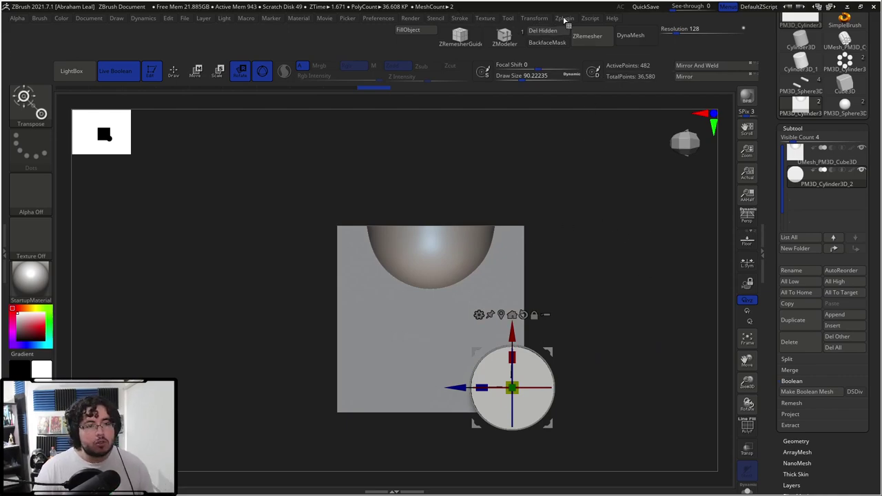
# Mirror the cylinder to the cube's opposite lower corner with SubTool Master
pyautogui.click(565, 18)
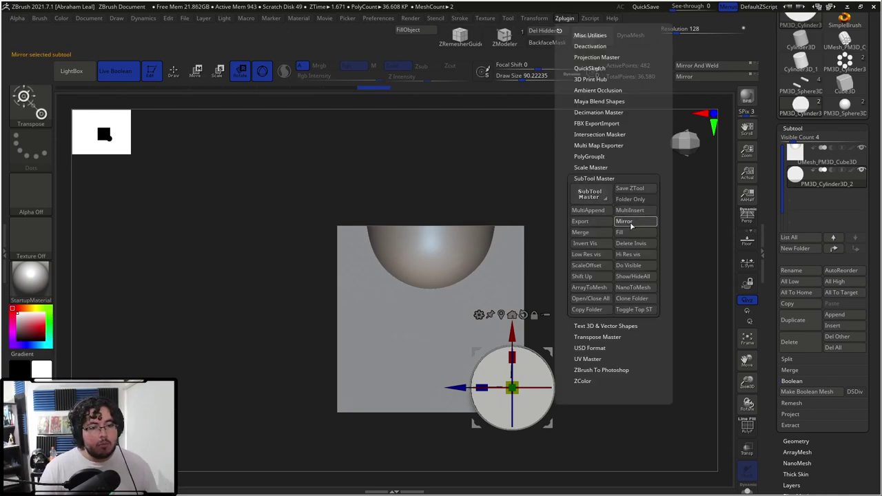
pyautogui.click(618, 215)
pyautogui.click(386, 238)
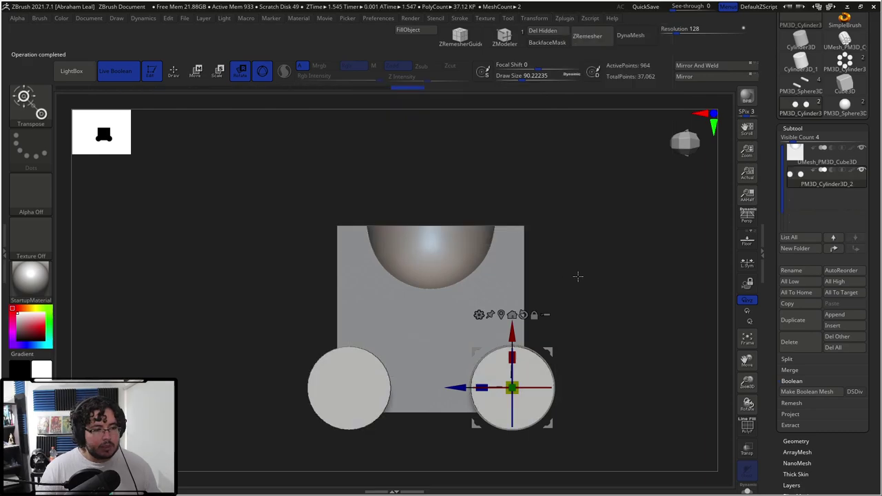
# Set the cylinder subtool to subtract from the cube and undo its mirroring
pyautogui.moveTo(577, 291); pyautogui.dragTo(525, 308)
pyautogui.press('q')
pyautogui.moveTo(647, 290); pyautogui.dragTo(682, 305)
pyautogui.moveTo(647, 337)
pyautogui.mouseDown()
pyautogui.moveTo(620, 286)
pyautogui.moveTo(636, 338)
pyautogui.mouseUp()
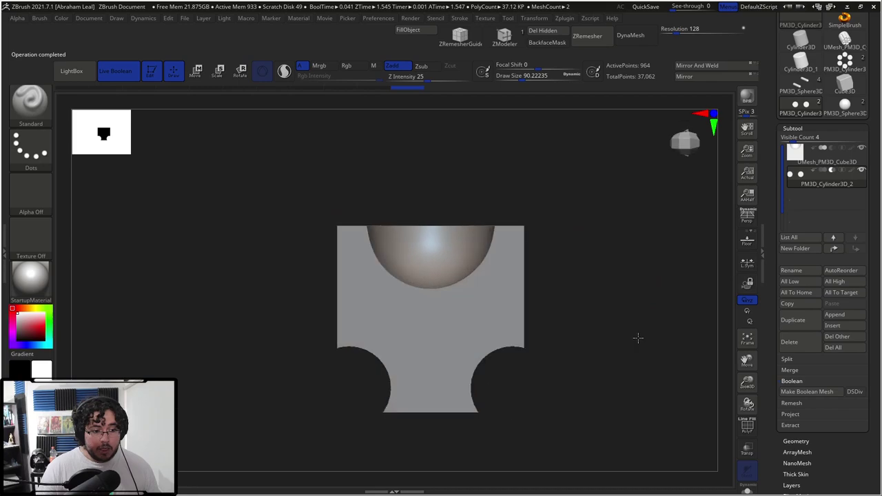
pyautogui.hotkey('ctrl', 'z')
pyautogui.click(842, 316)
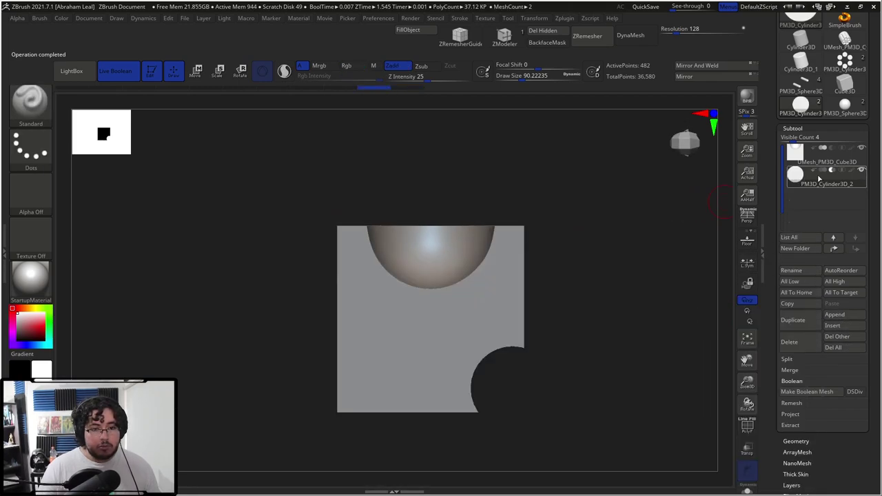
pyautogui.moveTo(654, 239)
pyautogui.mouseDown()
pyautogui.moveTo(613, 285)
pyautogui.moveTo(669, 242)
pyautogui.mouseUp()
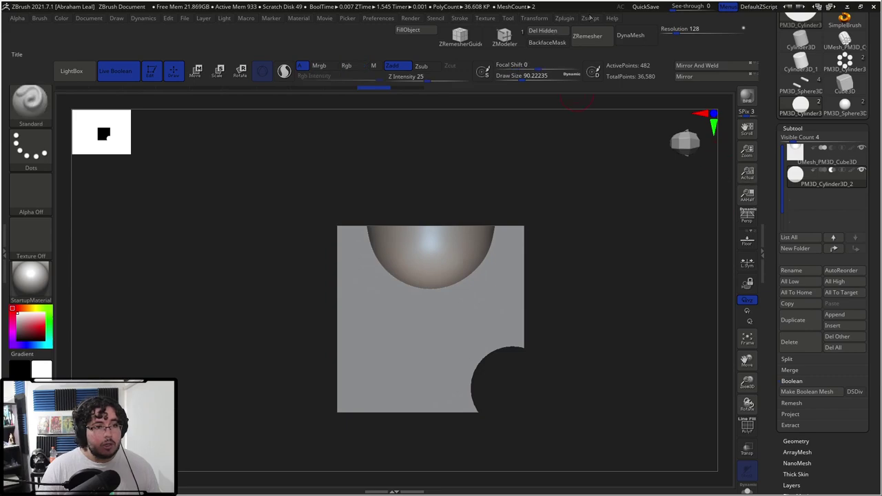
# Mirror the subtracting cylinder with SubTool Master so both lower corners are cut by the same subtool
pyautogui.click(565, 18)
pyautogui.click(634, 221)
pyautogui.click(390, 235)
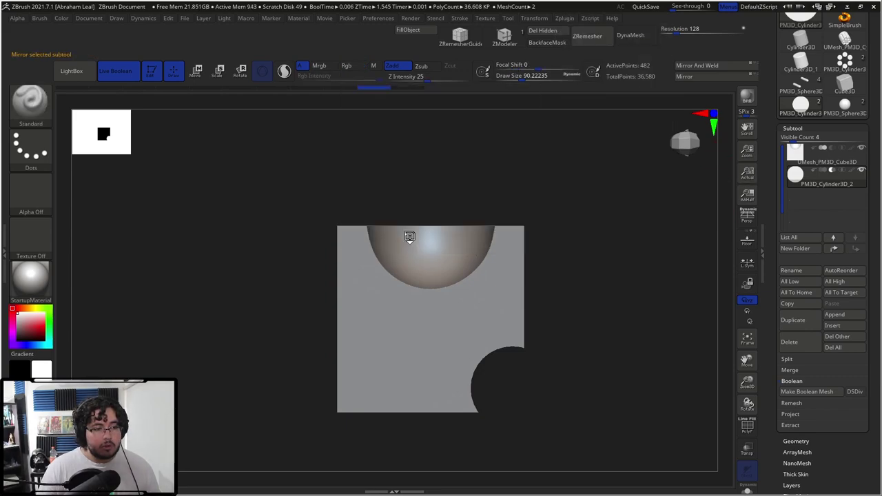
# Append a Cube3D as a third subtool and select it
pyautogui.click(835, 314)
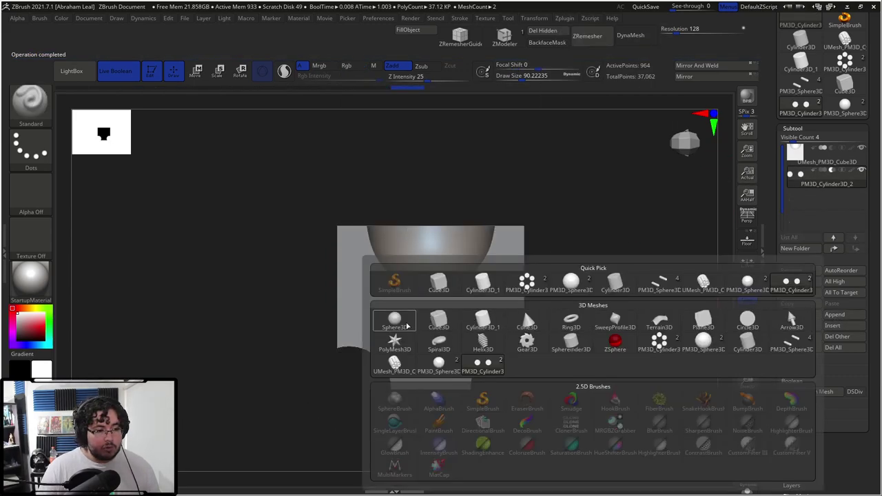
pyautogui.click(438, 321)
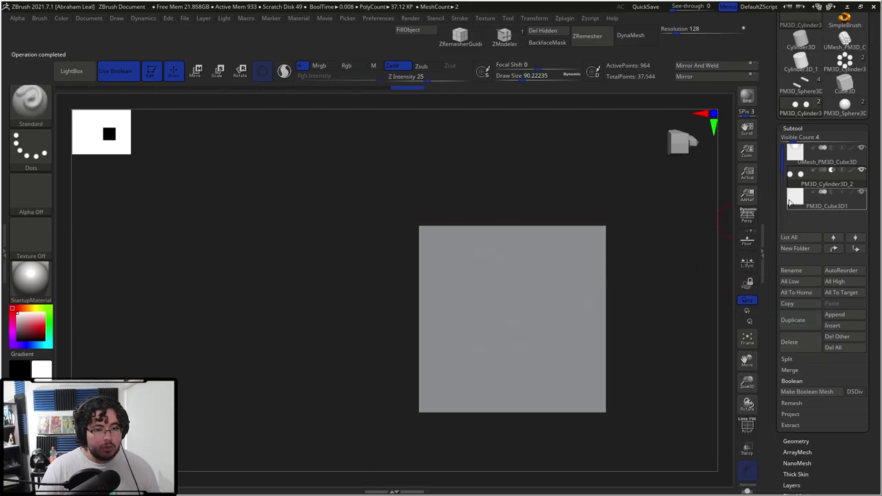
pyautogui.click(821, 200)
pyautogui.press('w')
pyautogui.moveTo(456, 318); pyautogui.dragTo(391, 319)
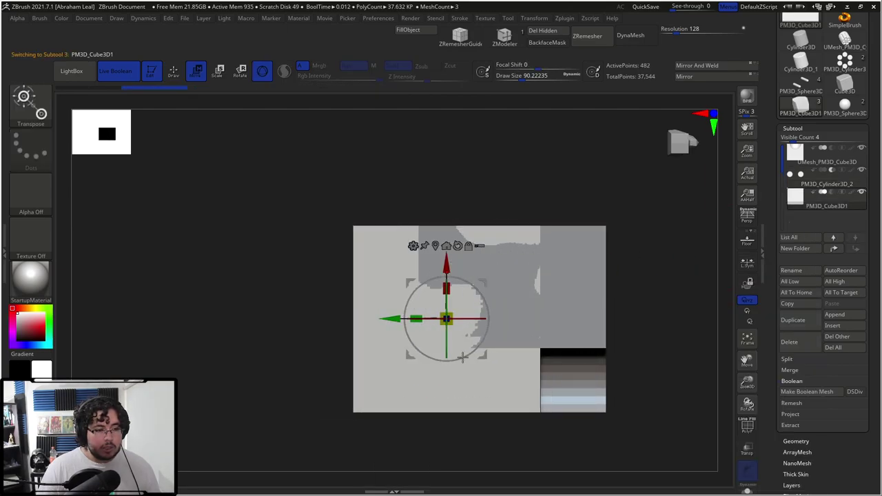
pyautogui.press('q')
pyautogui.hotkey('ctrl', 'z')
# Move the new cube down to the base of the block and set its subtool to subtract
pyautogui.press('w')
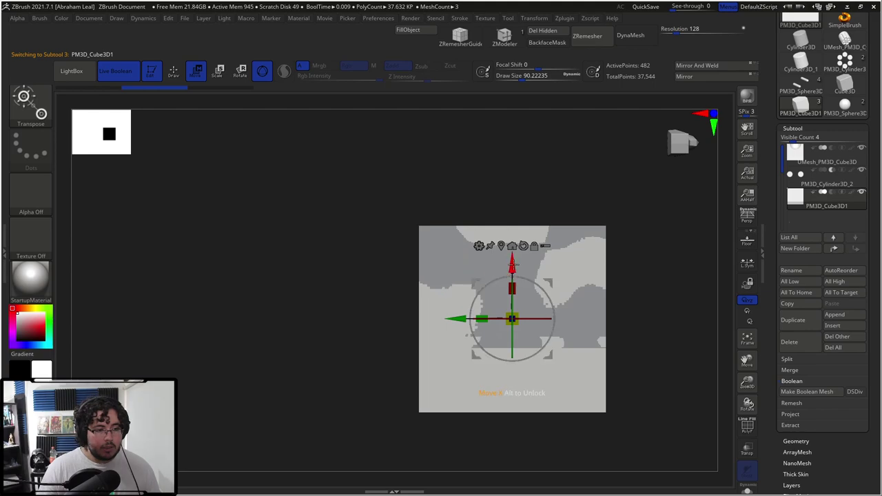
pyautogui.moveTo(511, 264); pyautogui.dragTo(512, 402)
pyautogui.click(832, 193)
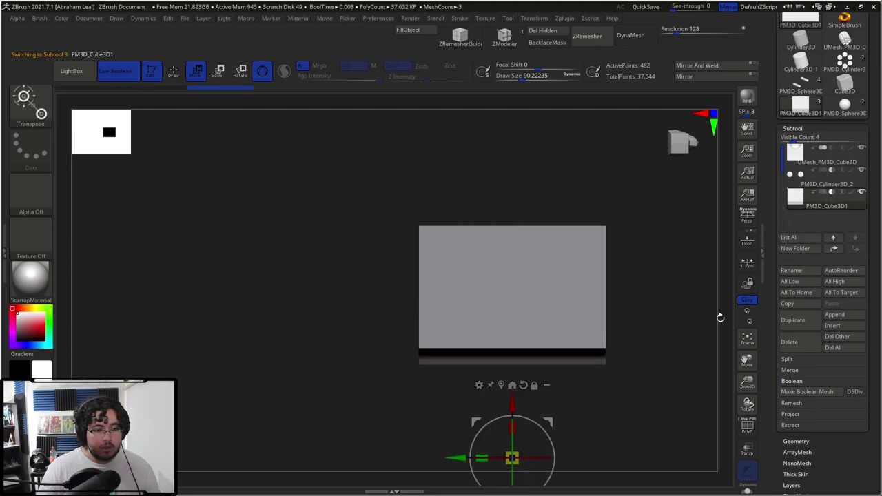
# Move and rotate the subtracting cube so it cuts a diagonal slope across the block's lower edge
pyautogui.keyDown('alt'); pyautogui.moveTo(720, 320); pyautogui.dragTo(725, 234); pyautogui.keyUp('alt')
pyautogui.moveTo(457, 373); pyautogui.dragTo(337, 374)
pyautogui.moveTo(391, 341)
pyautogui.mouseDown()
pyautogui.moveTo(333, 355)
pyautogui.moveTo(304, 347)
pyautogui.moveTo(331, 326)
pyautogui.moveTo(386, 329)
pyautogui.mouseUp()
pyautogui.moveTo(412, 428); pyautogui.dragTo(406, 417)
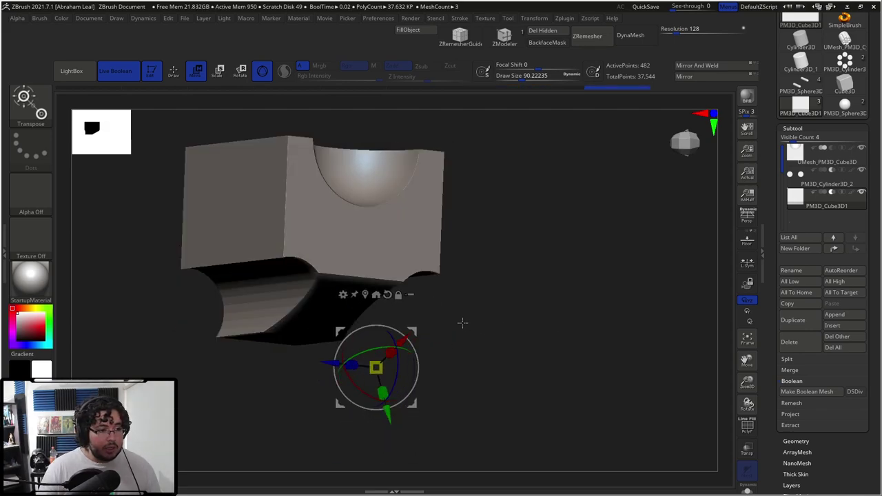
pyautogui.press('q')
pyautogui.moveTo(531, 296)
pyautogui.mouseDown()
pyautogui.moveTo(506, 329)
pyautogui.moveTo(536, 293)
pyautogui.moveTo(526, 311)
pyautogui.moveTo(473, 282)
pyautogui.moveTo(363, 343)
pyautogui.moveTo(426, 331)
pyautogui.moveTo(437, 337)
pyautogui.moveTo(662, 238)
pyautogui.moveTo(717, 316)
pyautogui.mouseUp()
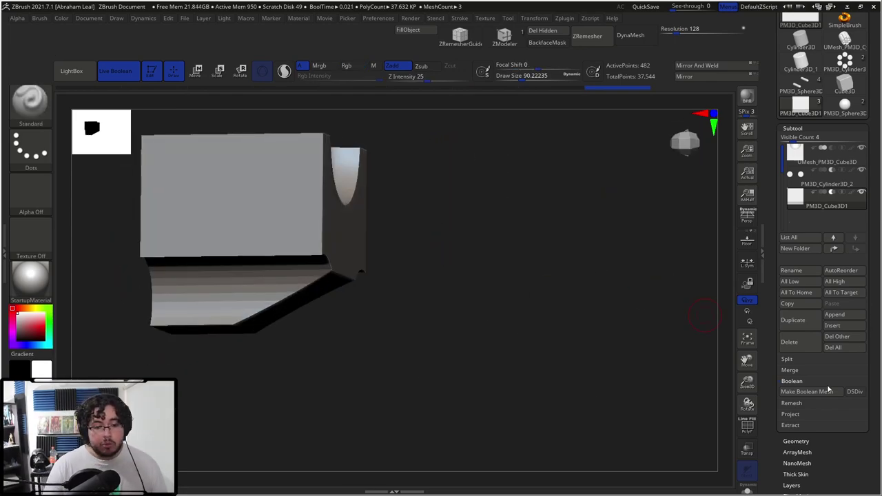
# Make the Boolean mesh and remesh the resulting UMesh tool using ZRemesher with DetectEdges at a Target Polygons Count of 5
pyautogui.click(807, 392)
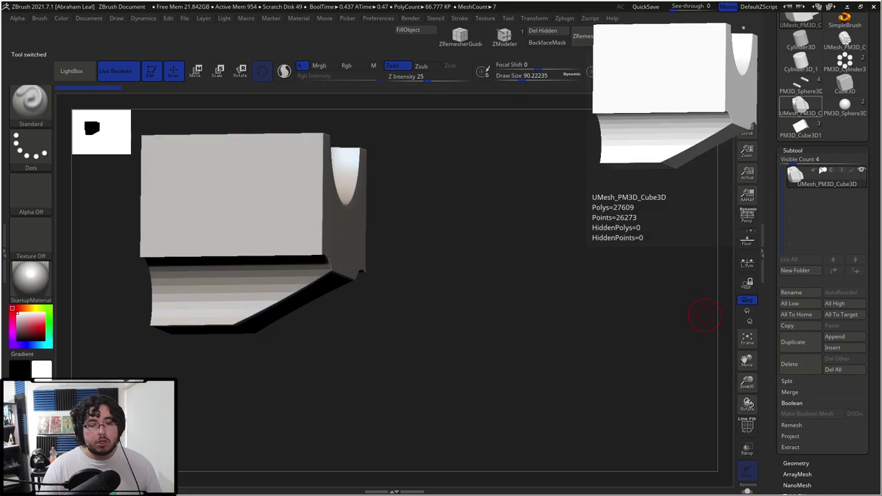
pyautogui.click(814, 150)
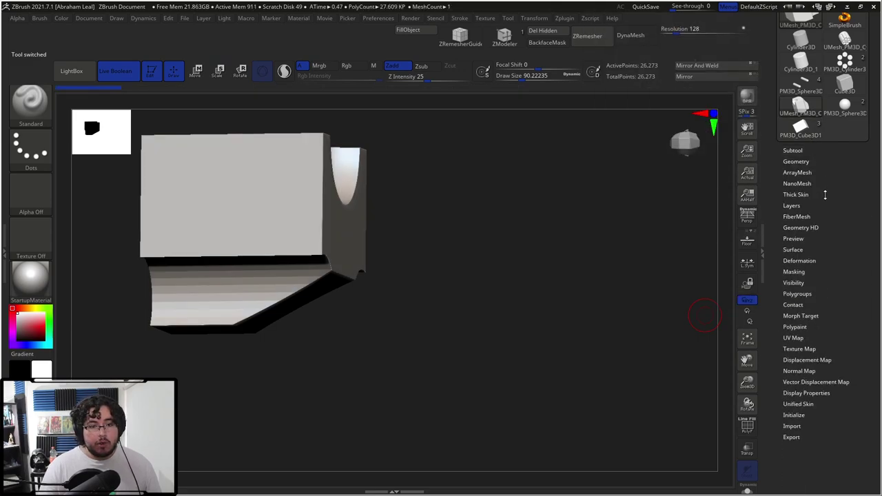
pyautogui.click(804, 160)
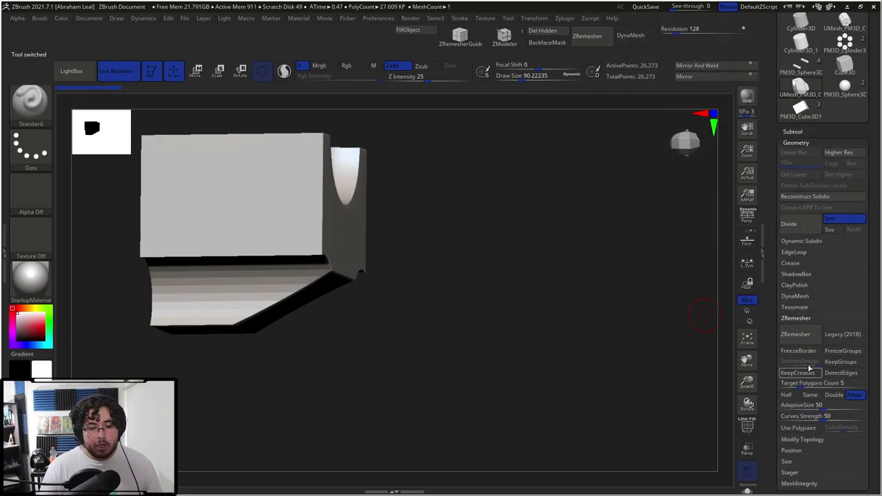
pyautogui.click(842, 373)
pyautogui.click(796, 336)
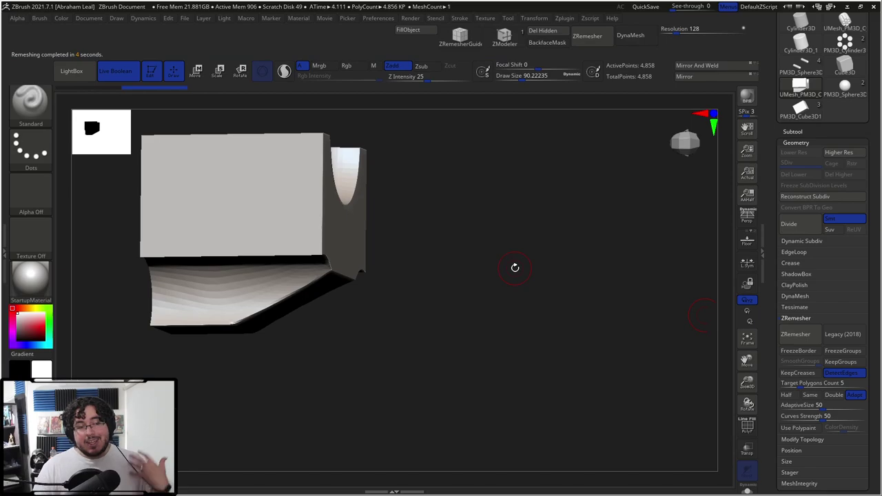
# Show the polyframe and examine the edge flow around the cylindrical and diagonal cuts from several angles
pyautogui.moveTo(538, 291); pyautogui.dragTo(579, 311)
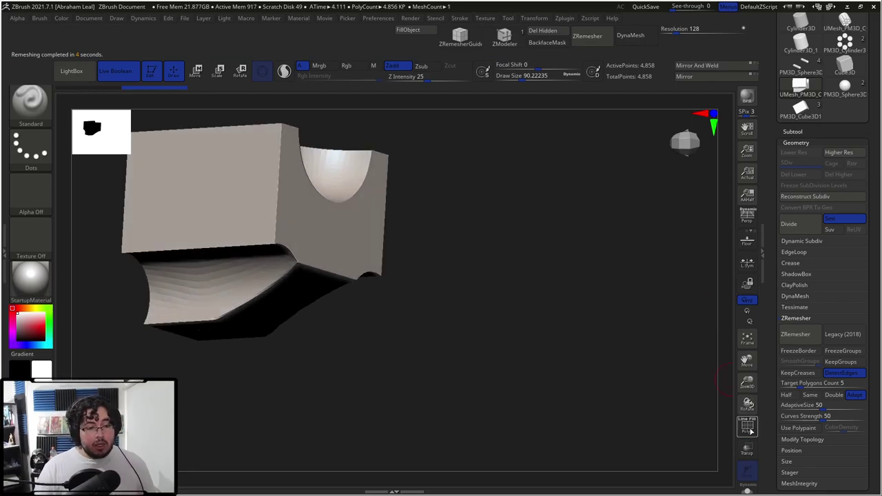
pyautogui.click(747, 426)
pyautogui.moveTo(563, 348); pyautogui.dragTo(394, 334)
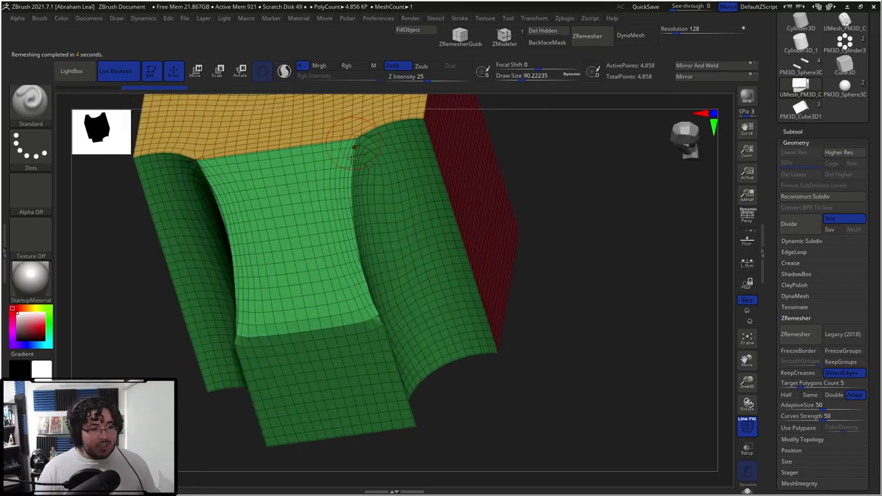
pyautogui.moveTo(636, 319); pyautogui.dragTo(627, 356)
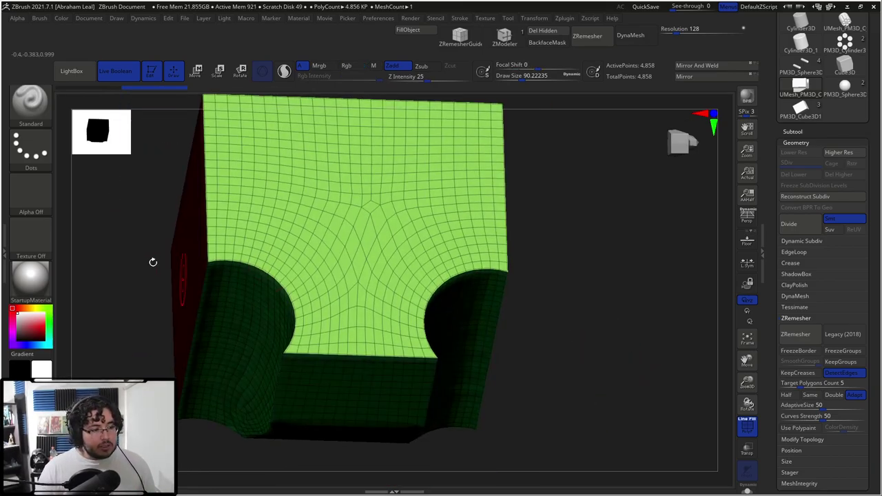
pyautogui.moveTo(505, 389); pyautogui.dragTo(403, 345)
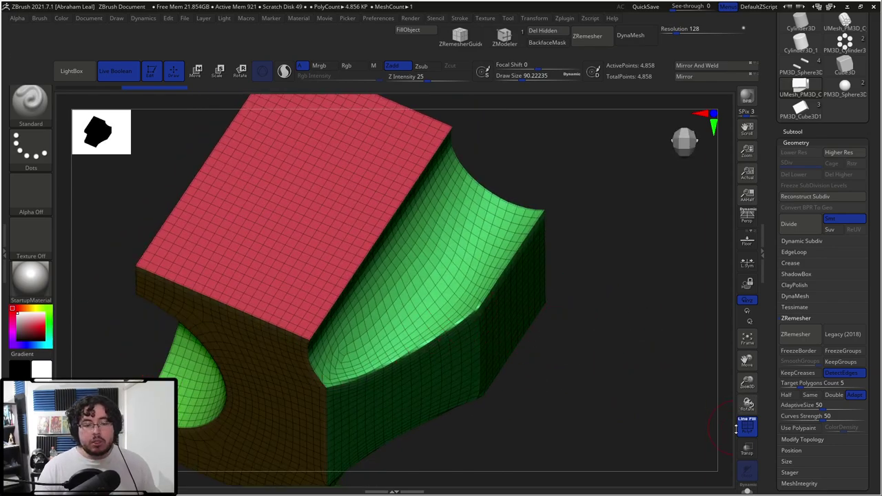
# Set ZRemesher to Half and remesh the block repeatedly to reduce its polygons
pyautogui.click(786, 394)
pyautogui.click(793, 336)
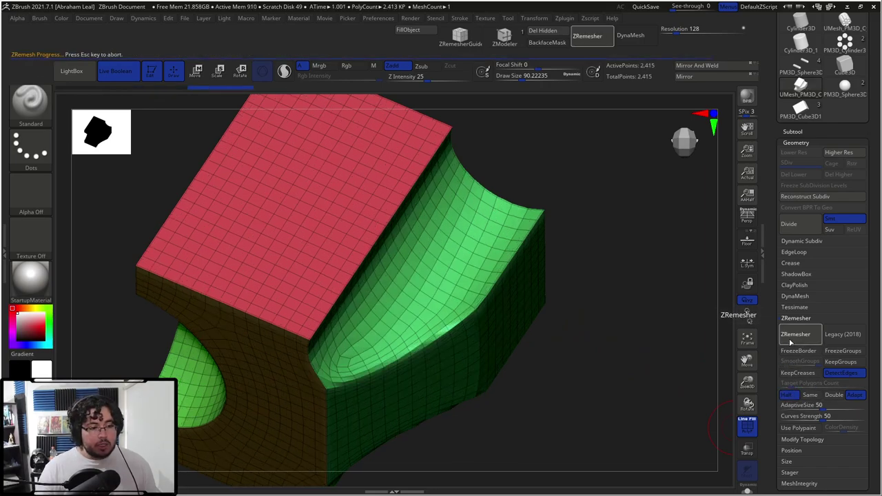
pyautogui.click(791, 339)
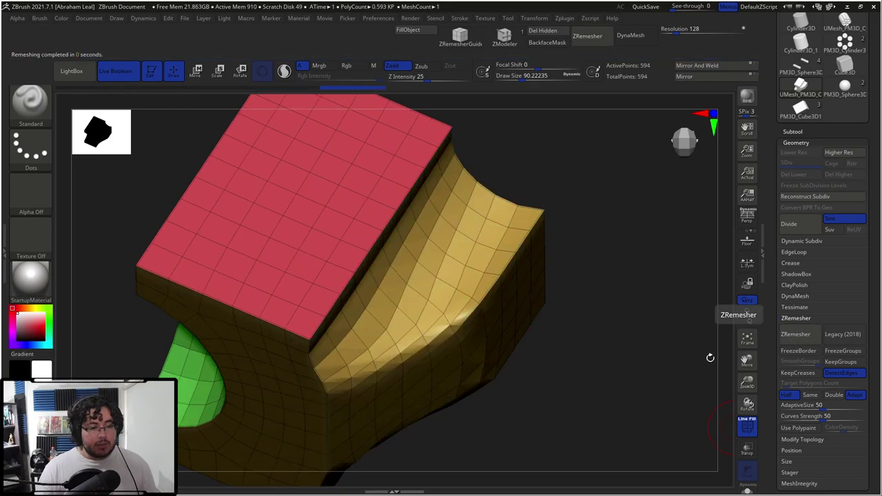
# Hide the polyframe and inspect the reduced block's cuts and edges for deformation from several sides
pyautogui.moveTo(709, 357); pyautogui.dragTo(680, 329)
pyautogui.click(756, 431)
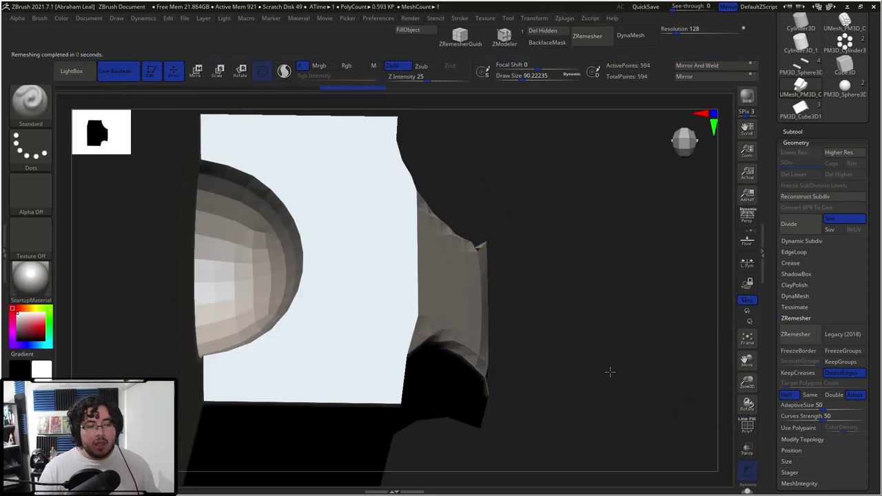
pyautogui.moveTo(611, 370); pyautogui.dragTo(593, 412)
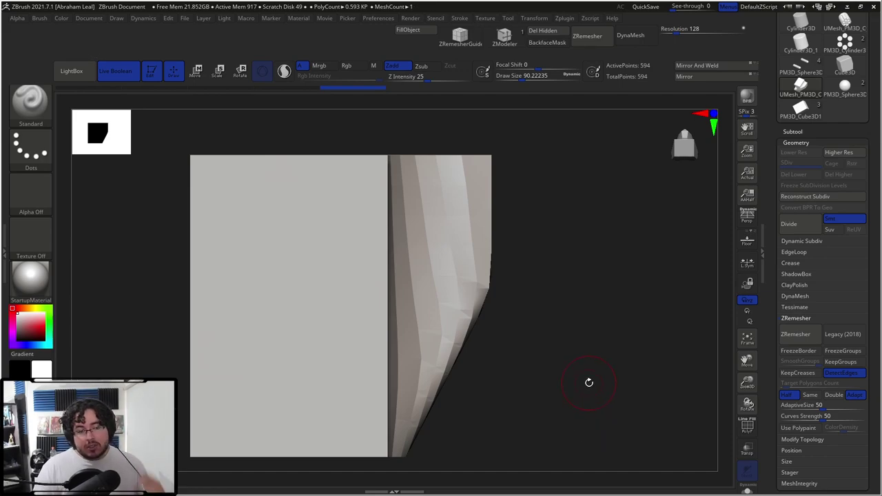
pyautogui.moveTo(590, 382); pyautogui.dragTo(531, 338)
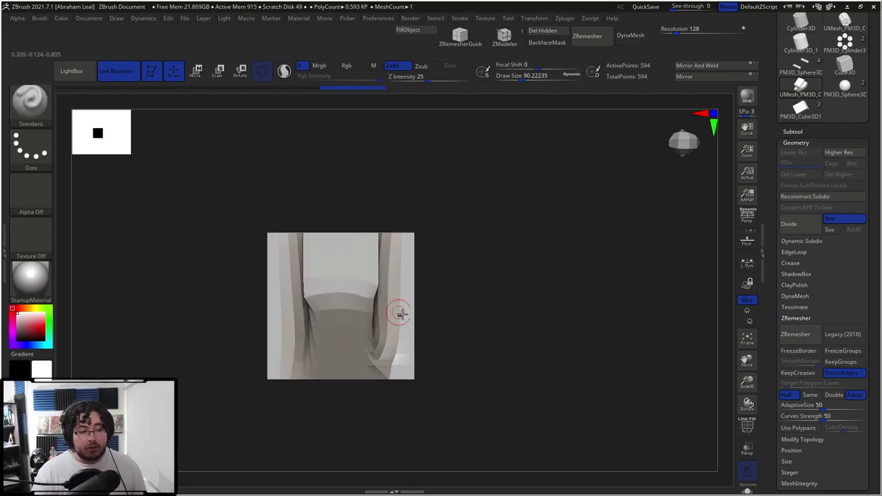
pyautogui.press('ctrl')
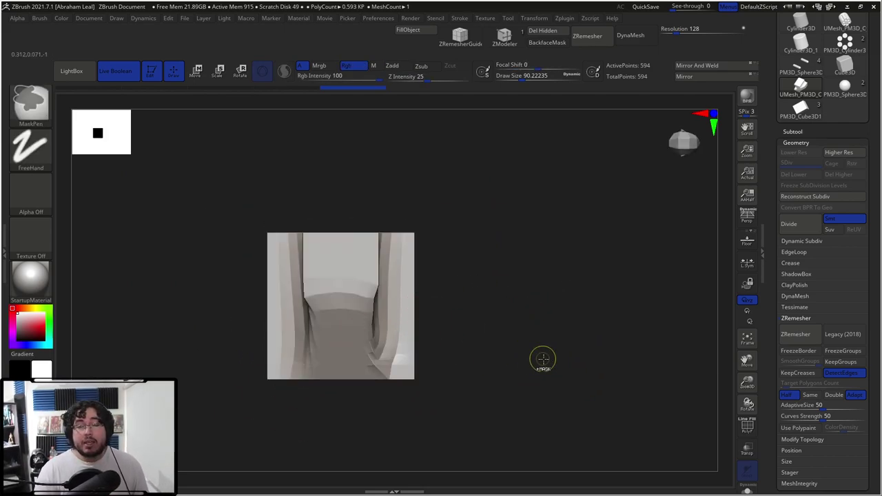
pyautogui.keyDown('ctrl'); pyautogui.moveTo(598, 301); pyautogui.dragTo(600, 394); pyautogui.keyUp('ctrl')
pyautogui.moveTo(530, 243)
pyautogui.mouseDown()
pyautogui.moveTo(566, 380)
pyautogui.moveTo(597, 384)
pyautogui.moveTo(584, 344)
pyautogui.mouseUp()
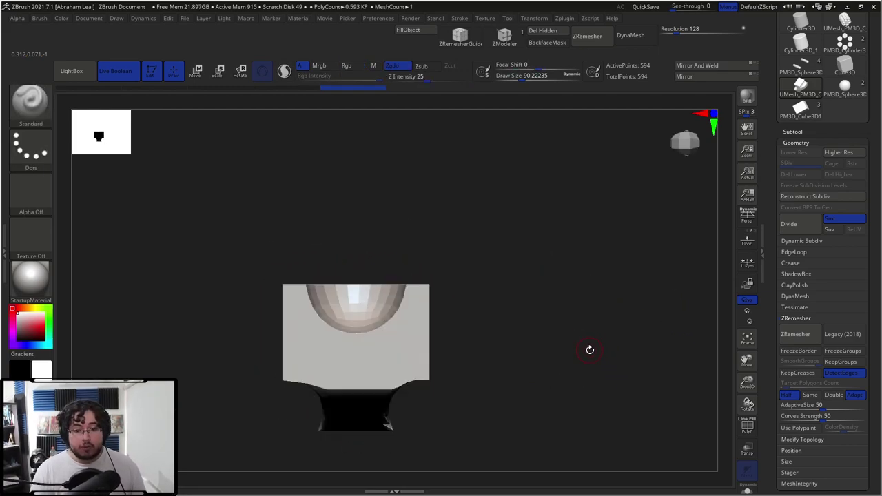